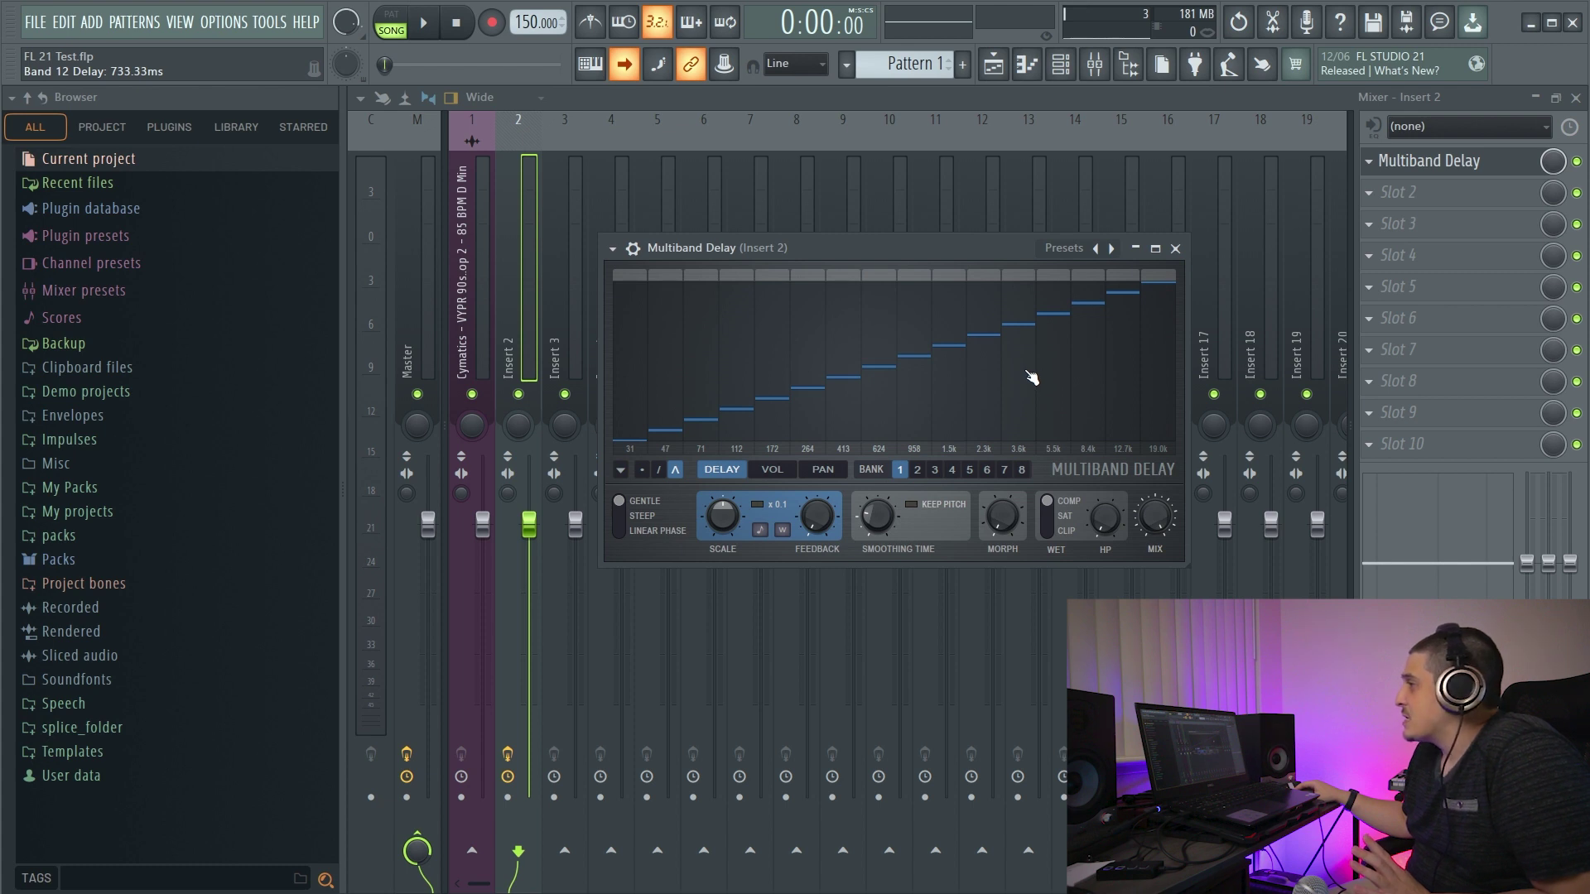
Step: Redraw the band delays freehand, then in pencil mode, and finally as a straight-line rising ramp
mouse_move(666, 447)
mouse_down()
mouse_move(667, 387)
mouse_move(779, 375)
mouse_move(662, 405)
mouse_move(728, 383)
mouse_move(619, 351)
mouse_move(745, 415)
mouse_move(810, 389)
mouse_move(821, 355)
mouse_up()
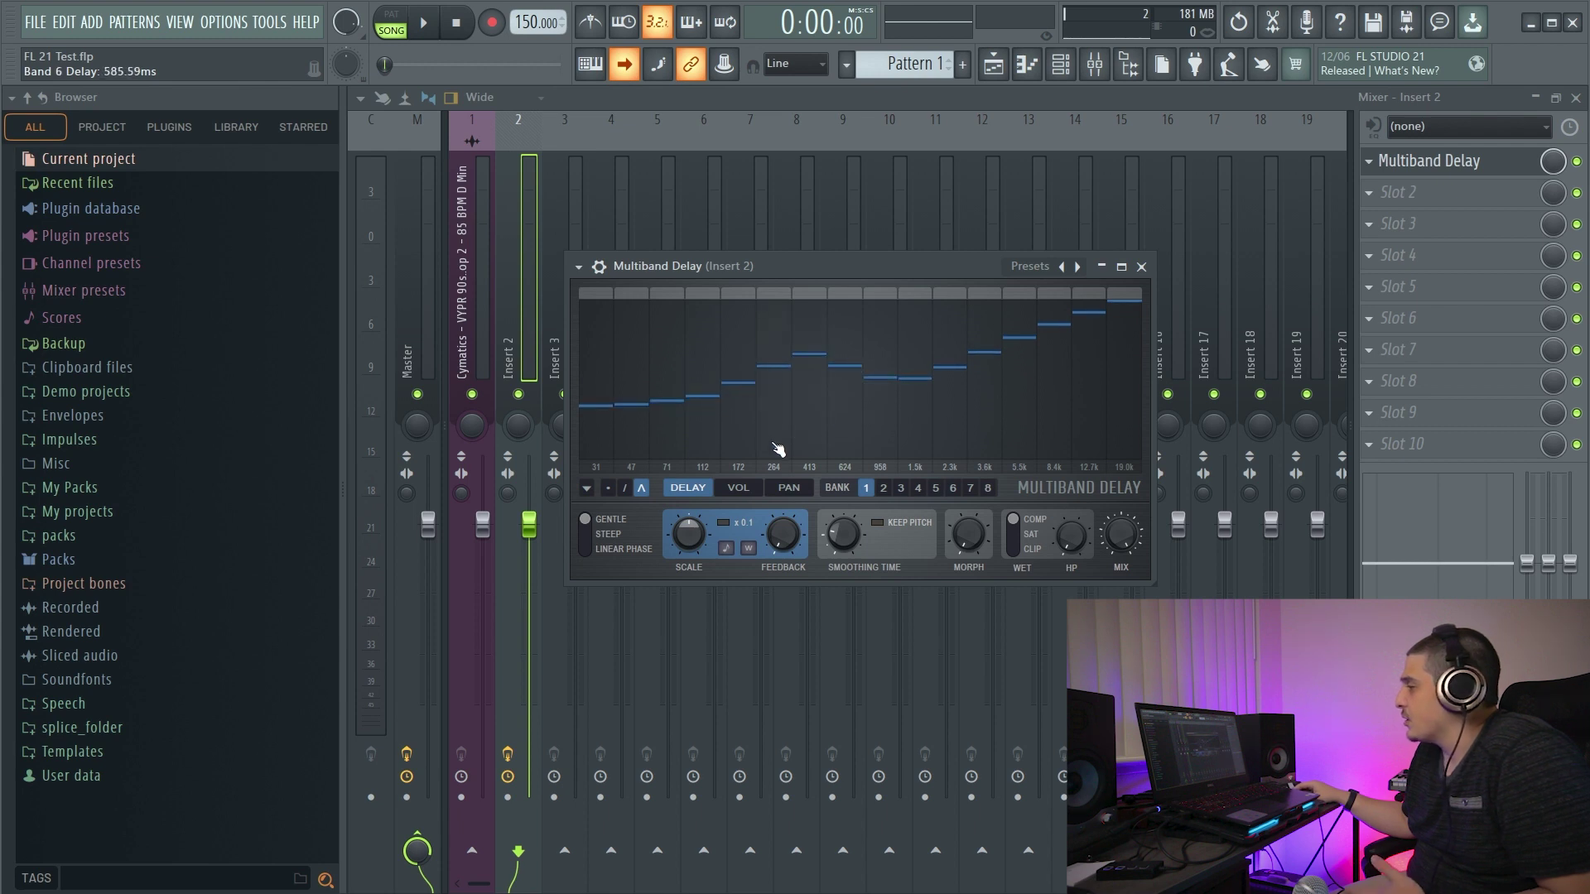
drag(775, 450, 613, 490)
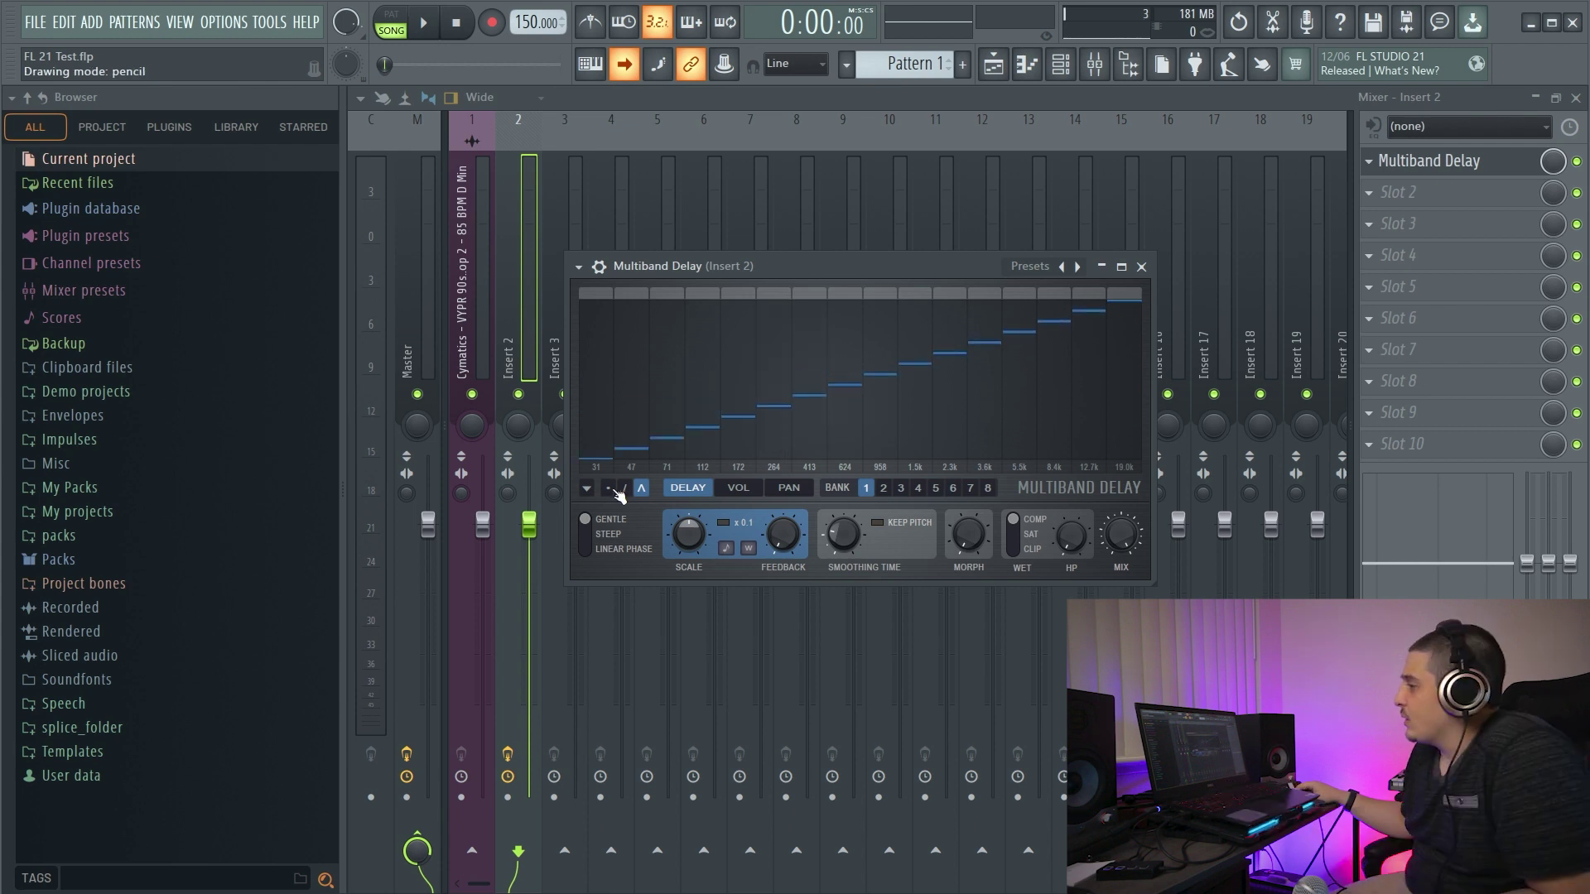
click(608, 488)
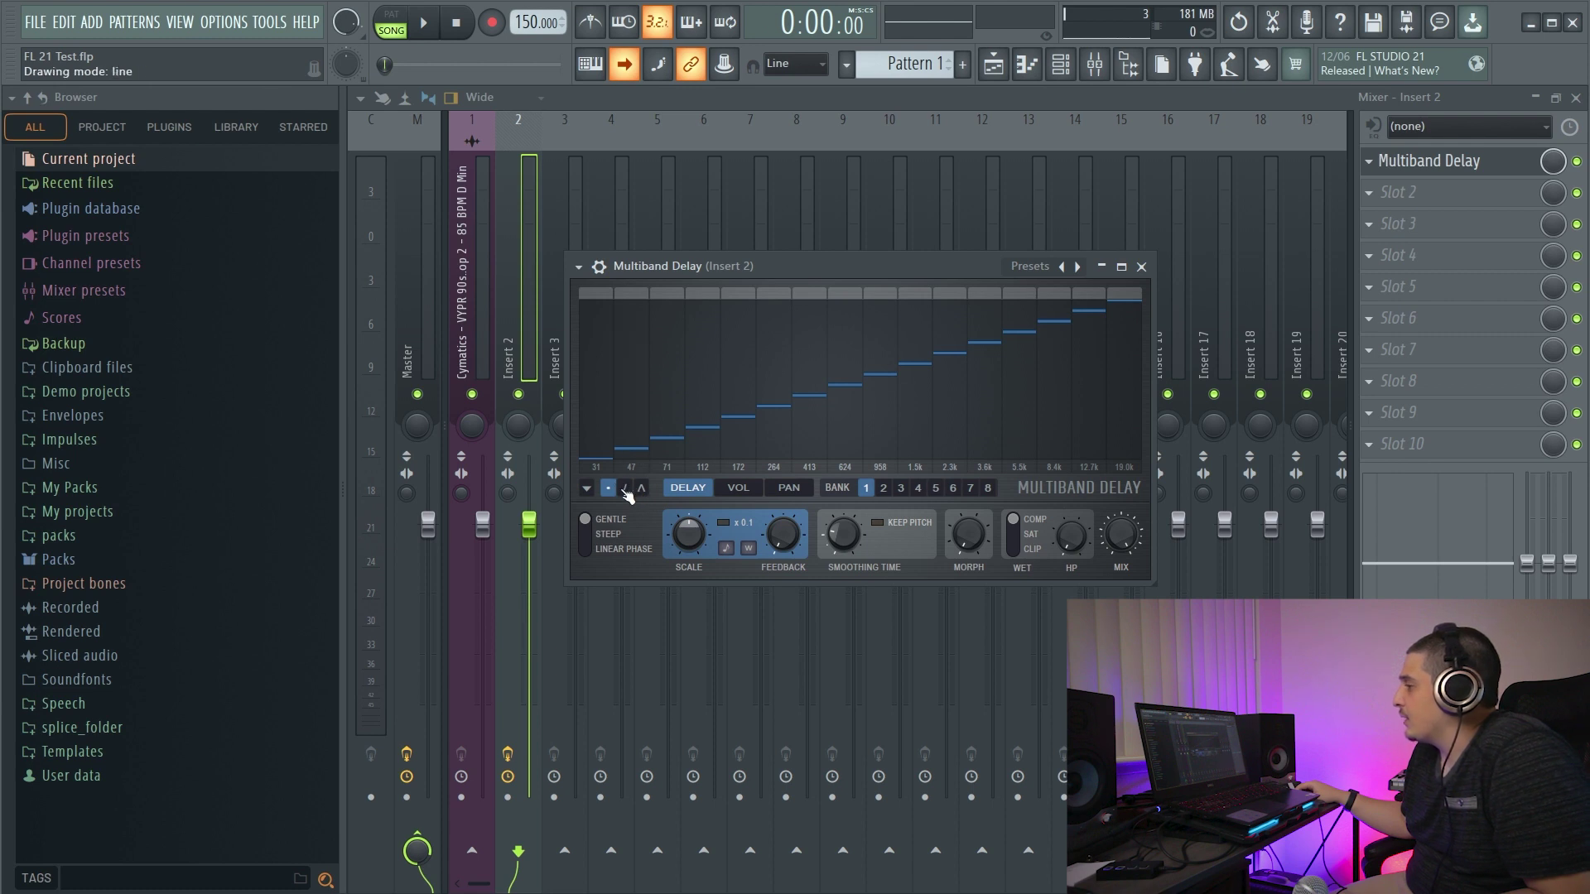
mouse_move(642, 454)
mouse_down()
mouse_move(632, 359)
mouse_move(642, 424)
mouse_move(676, 386)
mouse_move(750, 441)
mouse_move(810, 440)
mouse_move(837, 380)
mouse_up()
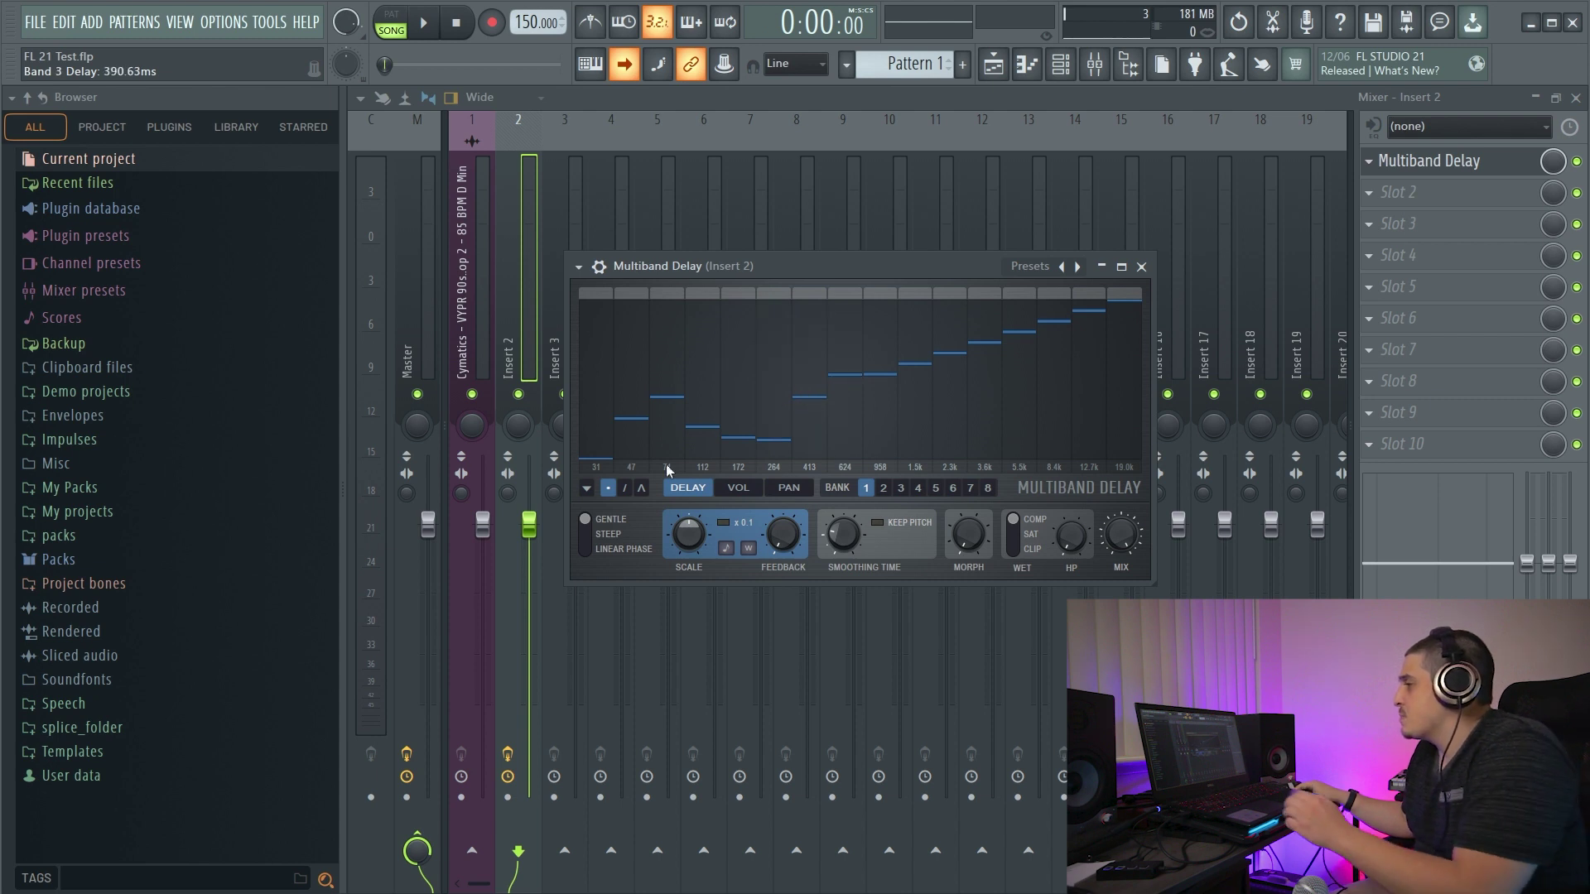
click(625, 487)
mouse_move(919, 448)
mouse_down()
mouse_move(660, 381)
mouse_move(820, 424)
mouse_move(961, 414)
mouse_move(1027, 356)
mouse_move(1100, 381)
mouse_move(1136, 444)
mouse_move(1141, 396)
mouse_move(633, 452)
mouse_up()
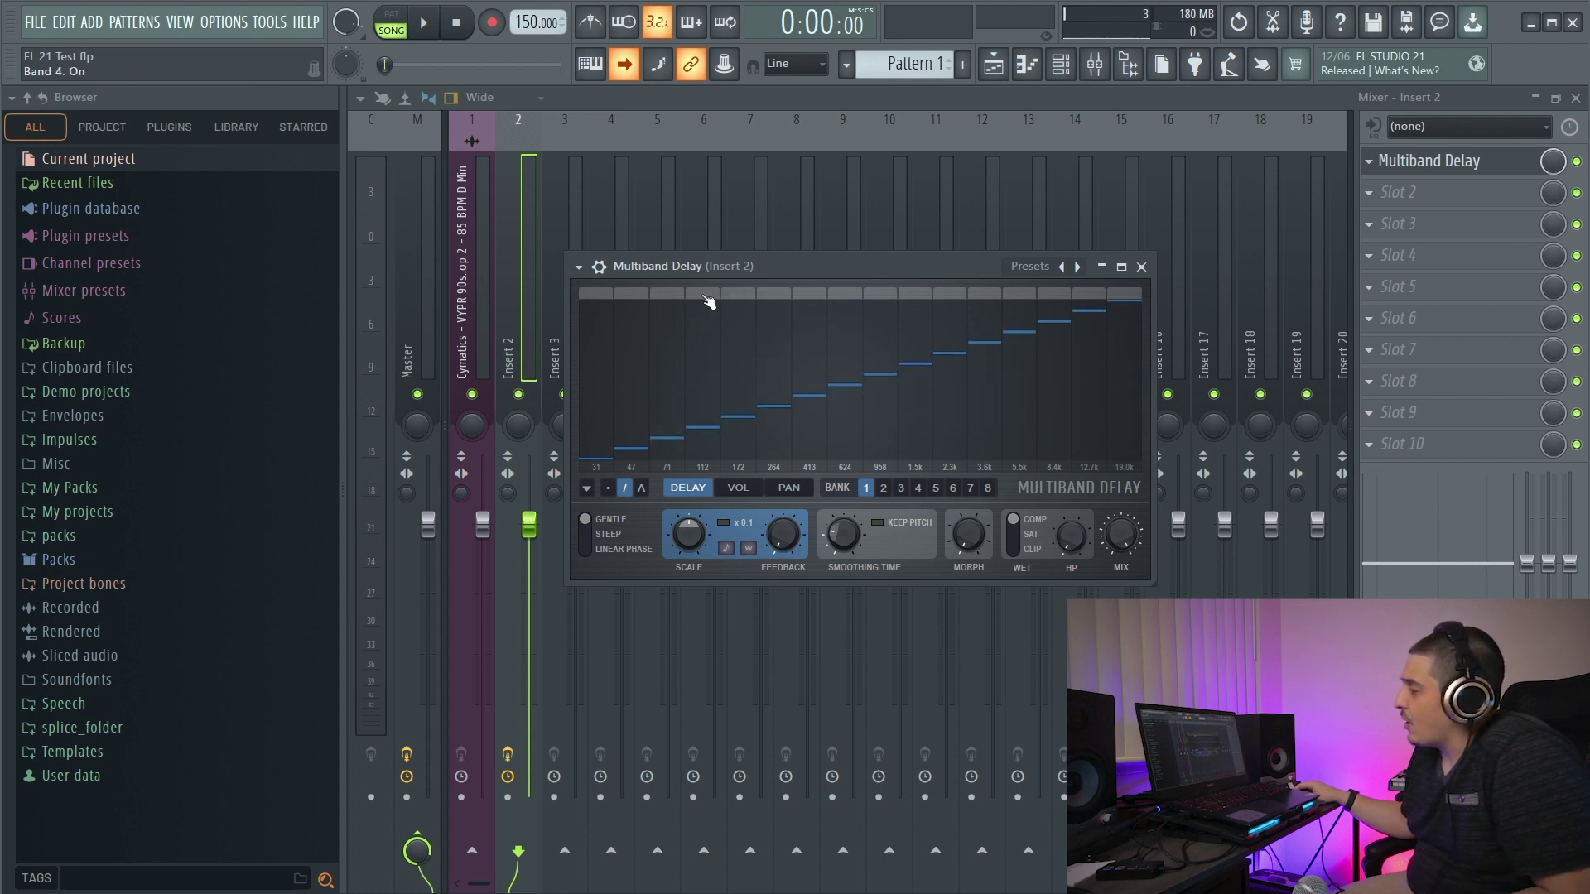
Step: Toggle band 4 off and then locked, and apply a Random delay curve
click(707, 295)
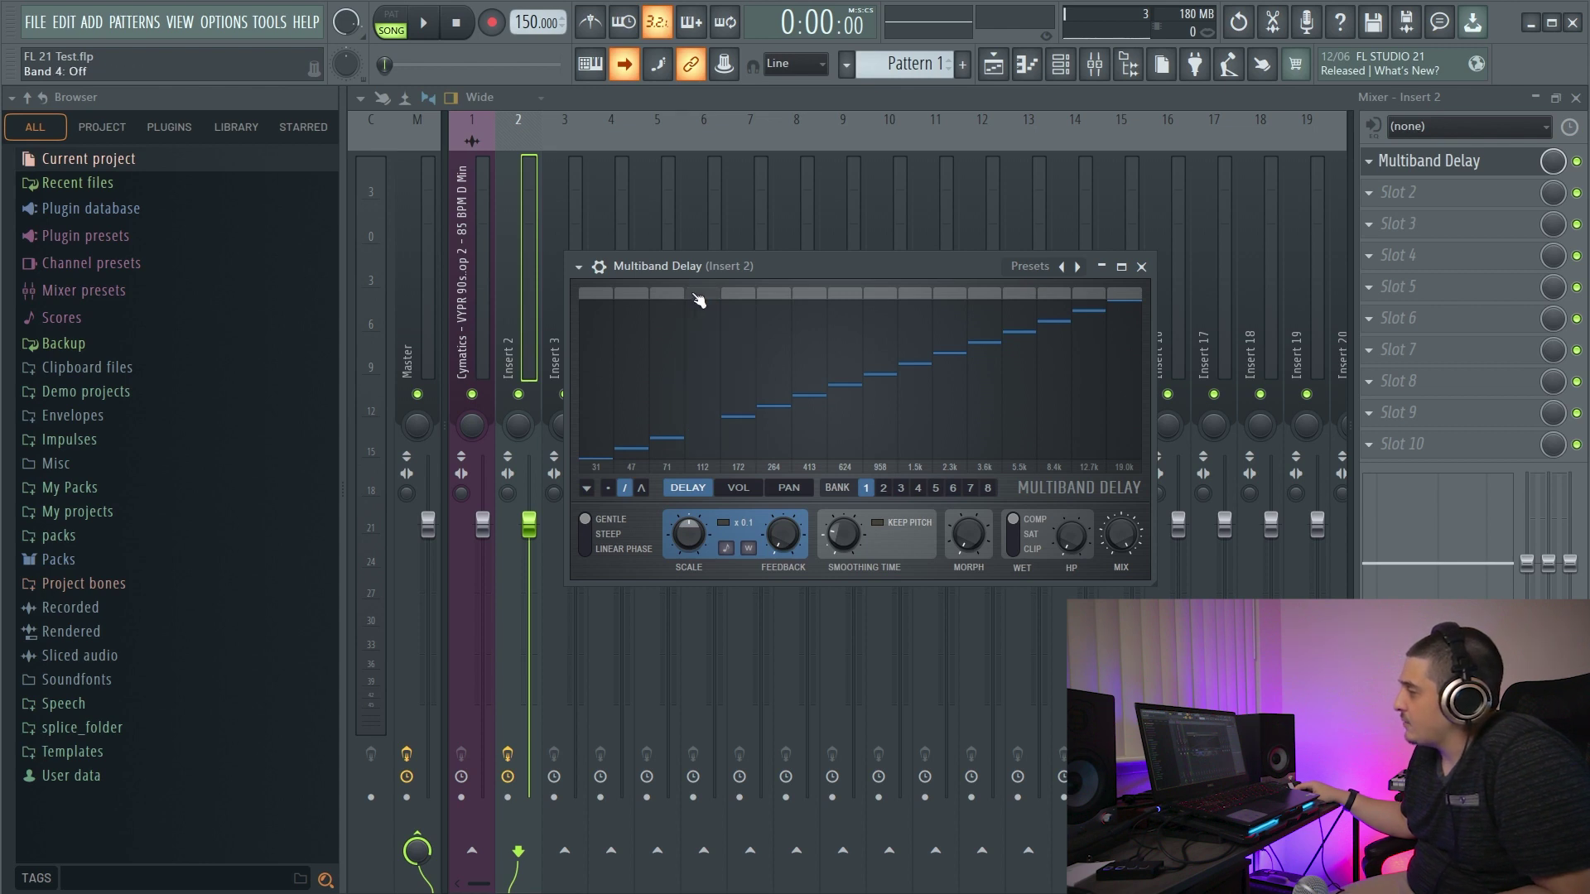
click(707, 295)
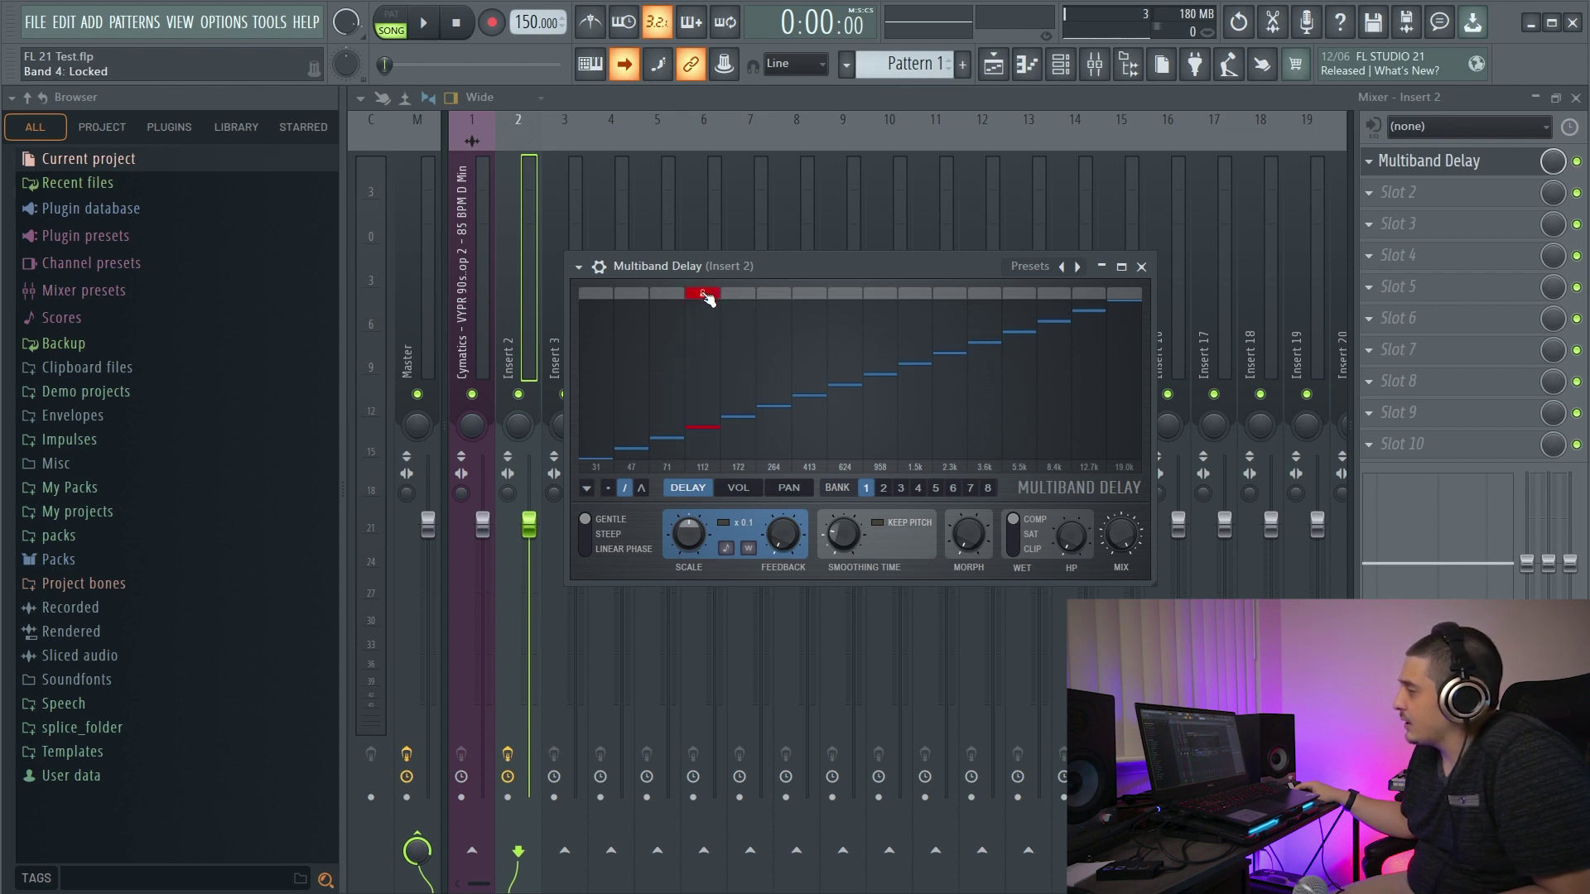
click(586, 488)
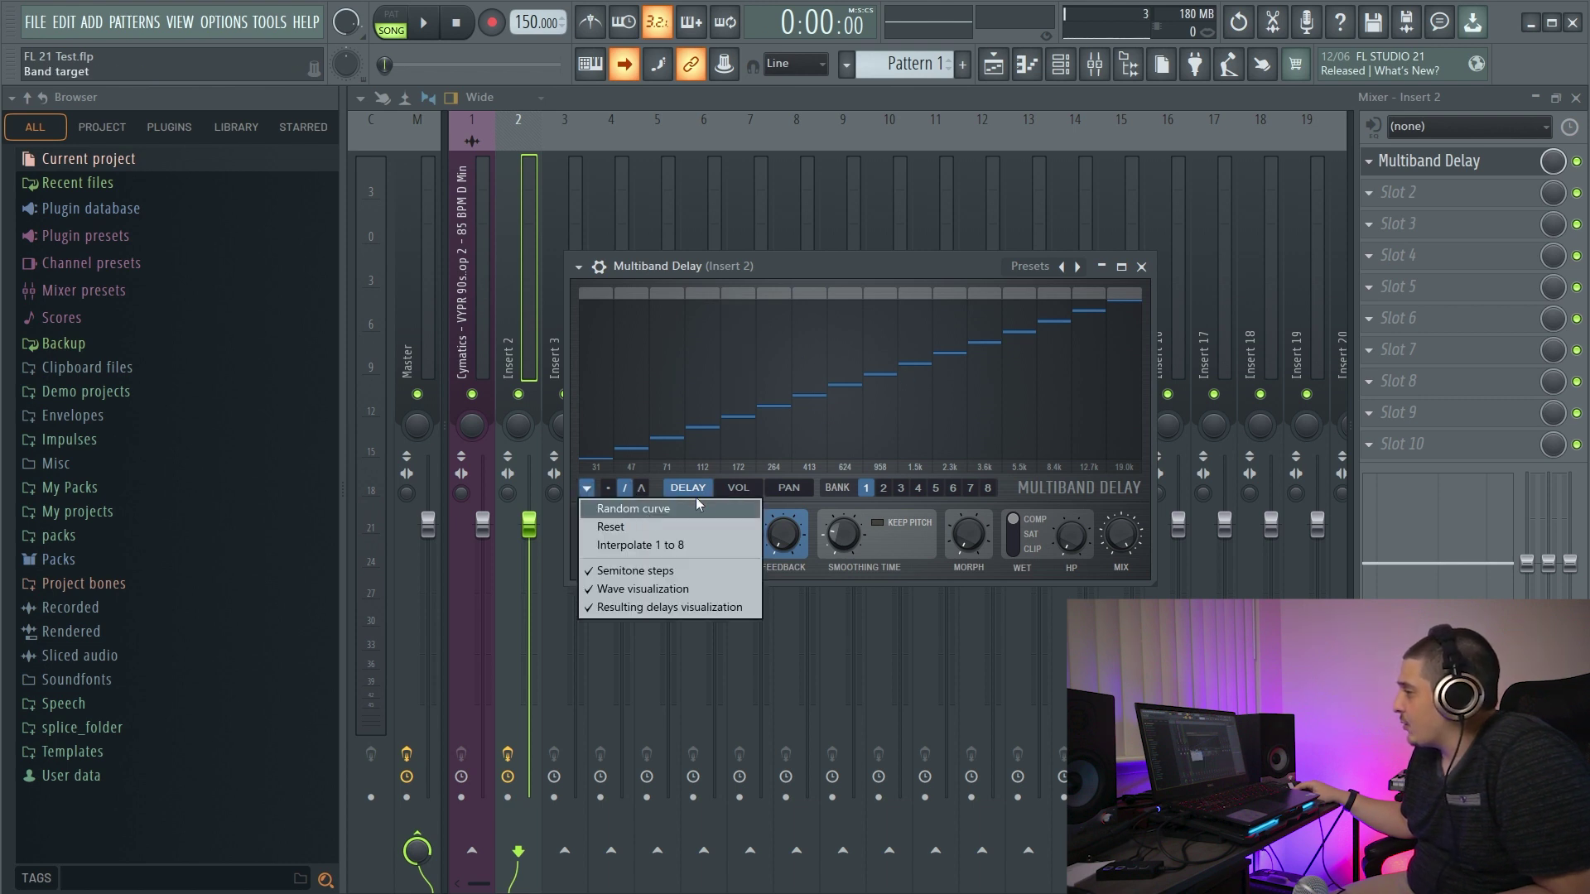
click(673, 513)
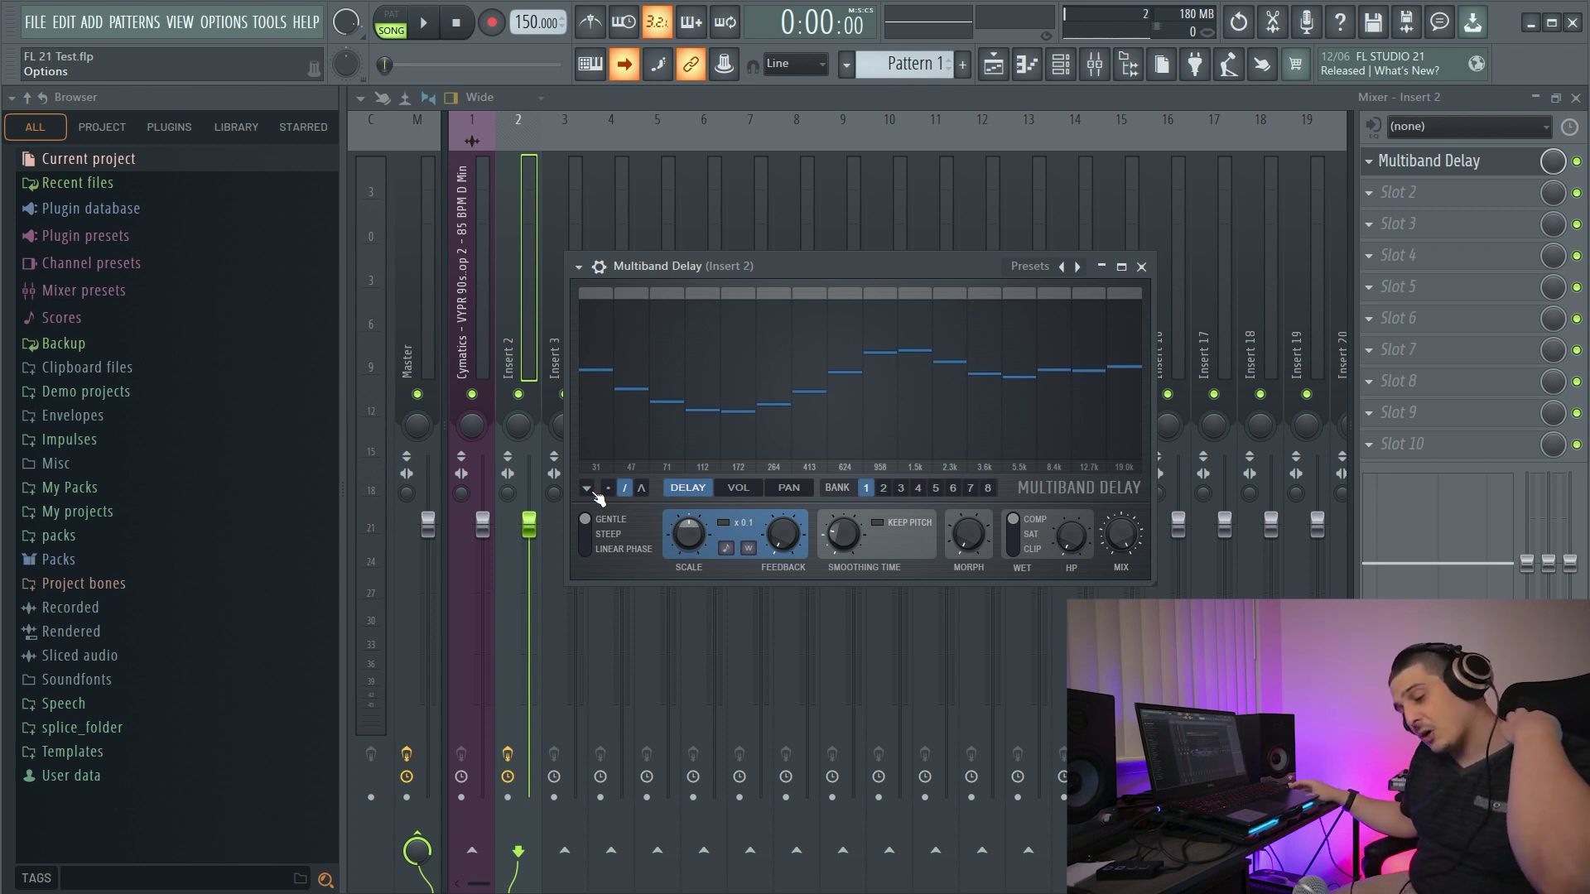
Step: Reset the delay curve to the default evenly rising ramp
click(588, 489)
click(586, 507)
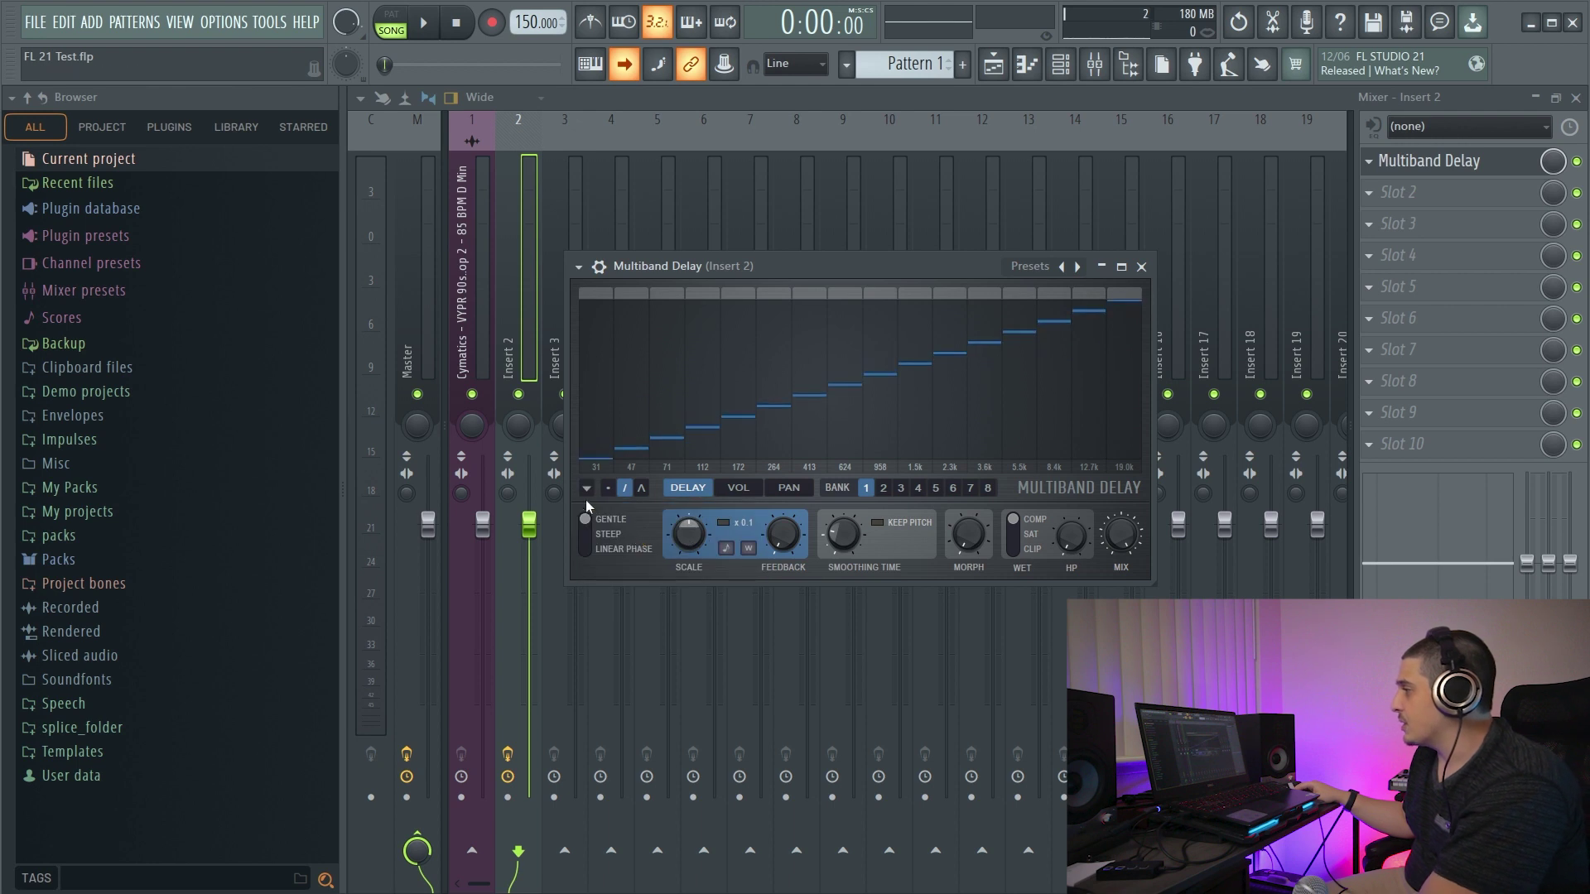
click(586, 489)
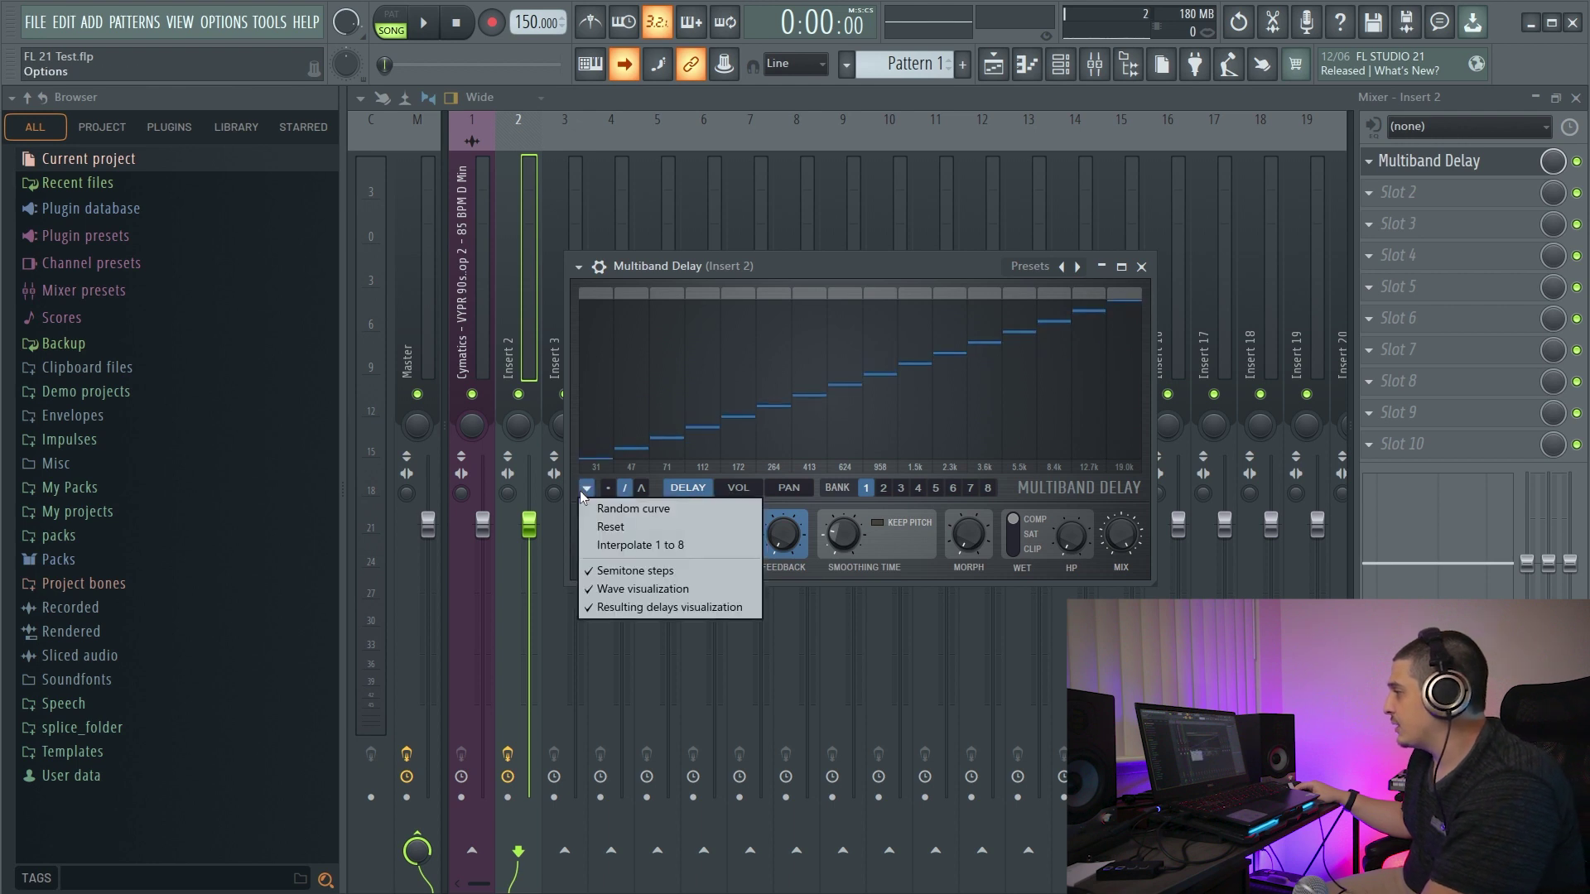
Step: Draw an uneven zigzag delay curve in bank 1 and a different curve in bank 8
click(658, 545)
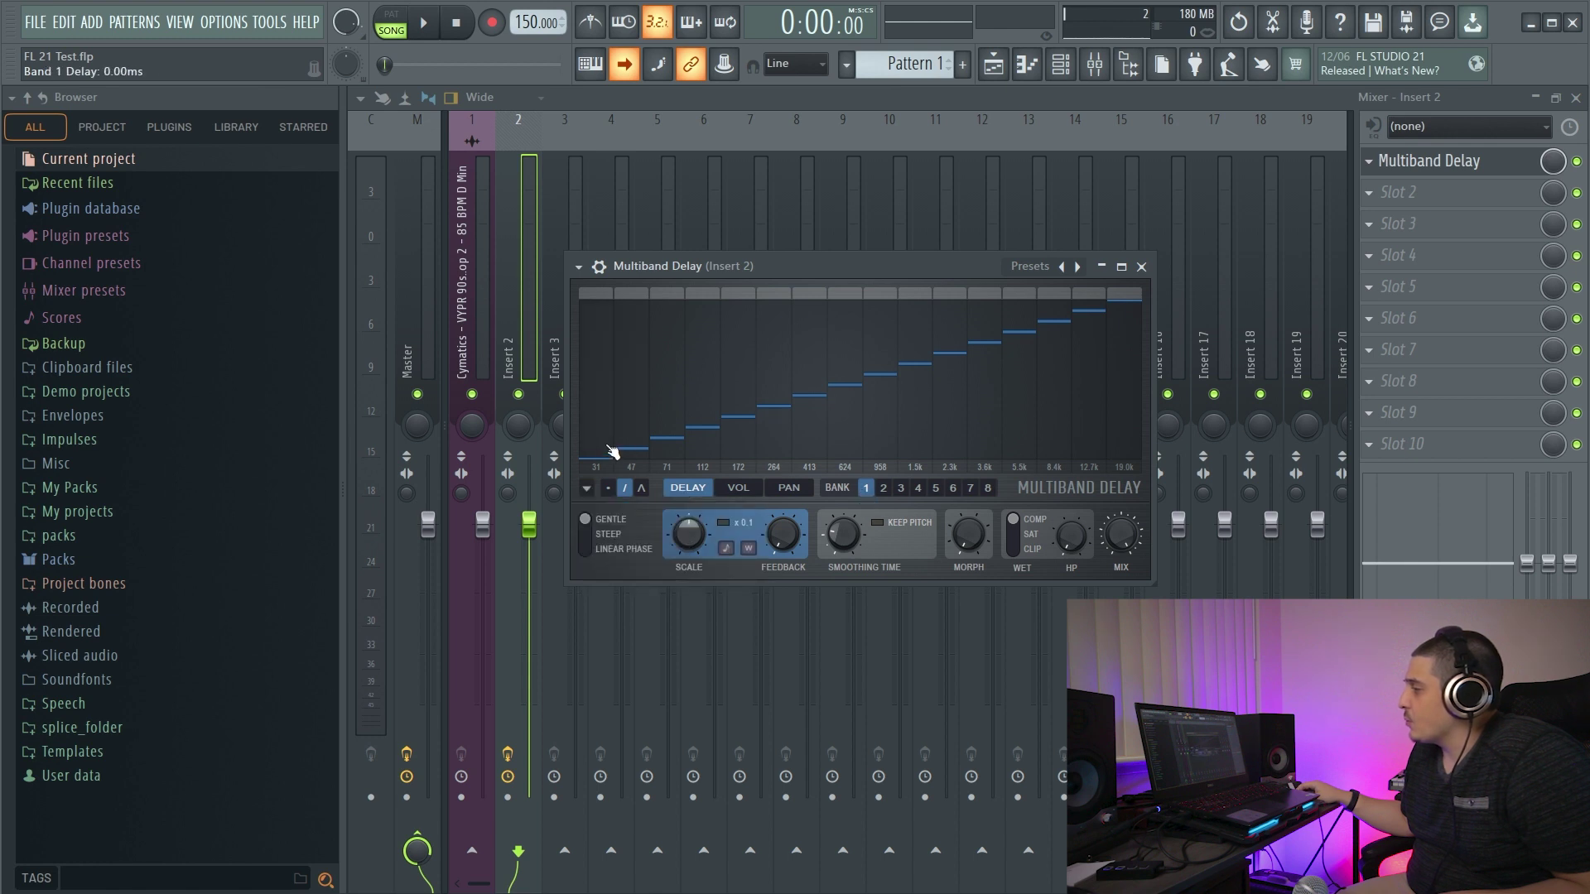
mouse_move(611, 451)
mouse_down()
mouse_move(625, 326)
mouse_move(739, 361)
mouse_move(1066, 374)
mouse_up()
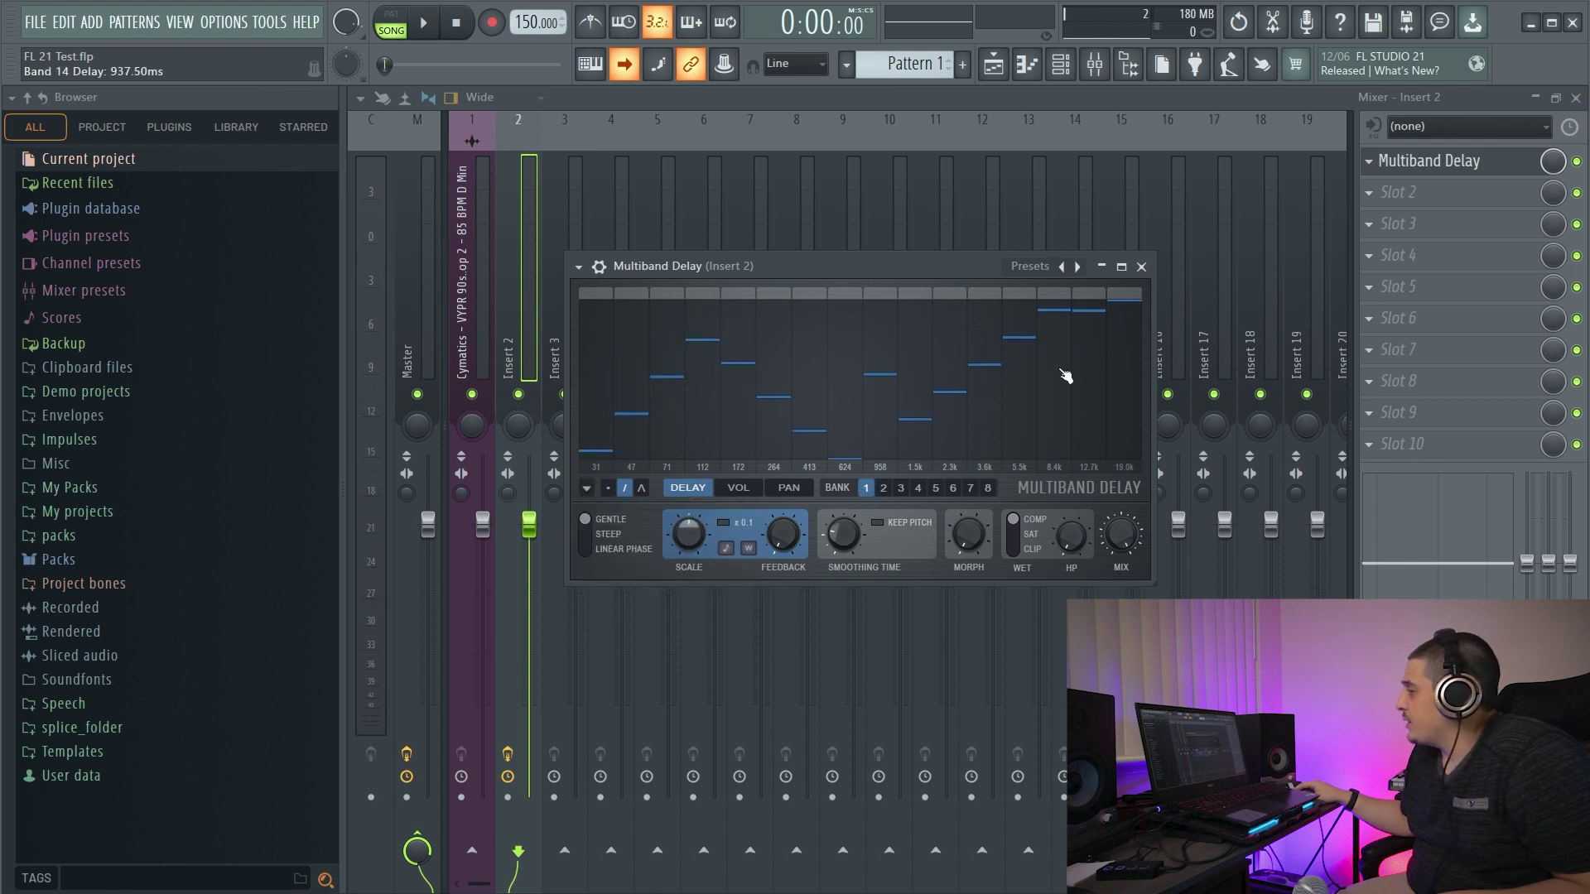
click(988, 488)
mouse_move(1126, 307)
mouse_down()
mouse_move(1114, 453)
mouse_move(953, 390)
mouse_move(857, 319)
mouse_move(747, 349)
mouse_move(755, 424)
mouse_move(682, 428)
mouse_move(639, 396)
mouse_move(592, 328)
mouse_up()
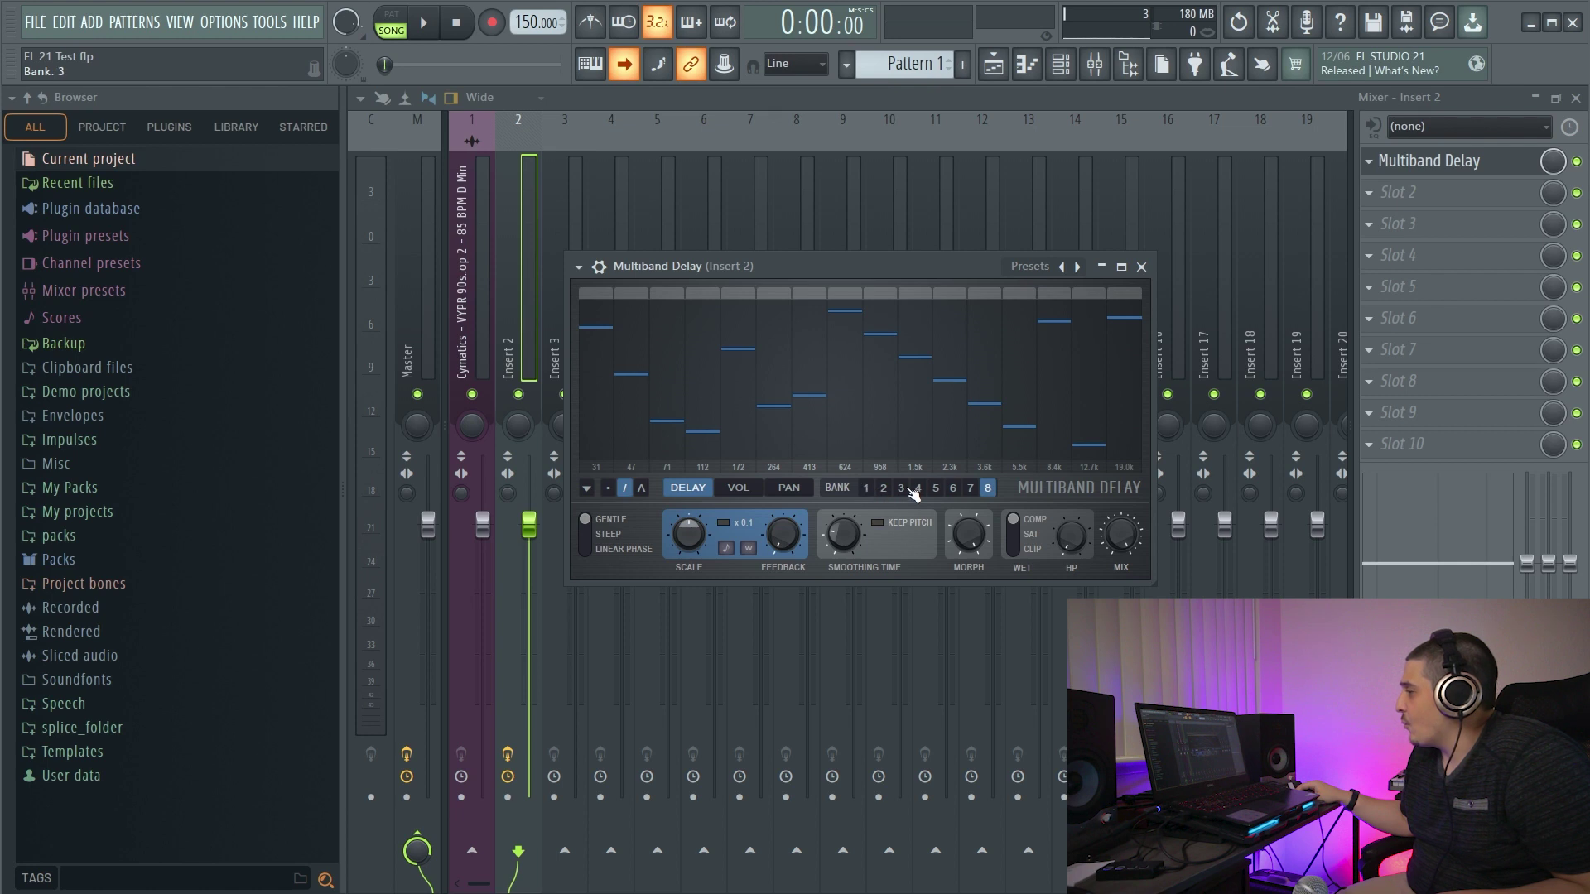
Step: Apply a curve-dropdown option and compare bank 1, bank 8 and the in-between banks 3 and 4
click(865, 488)
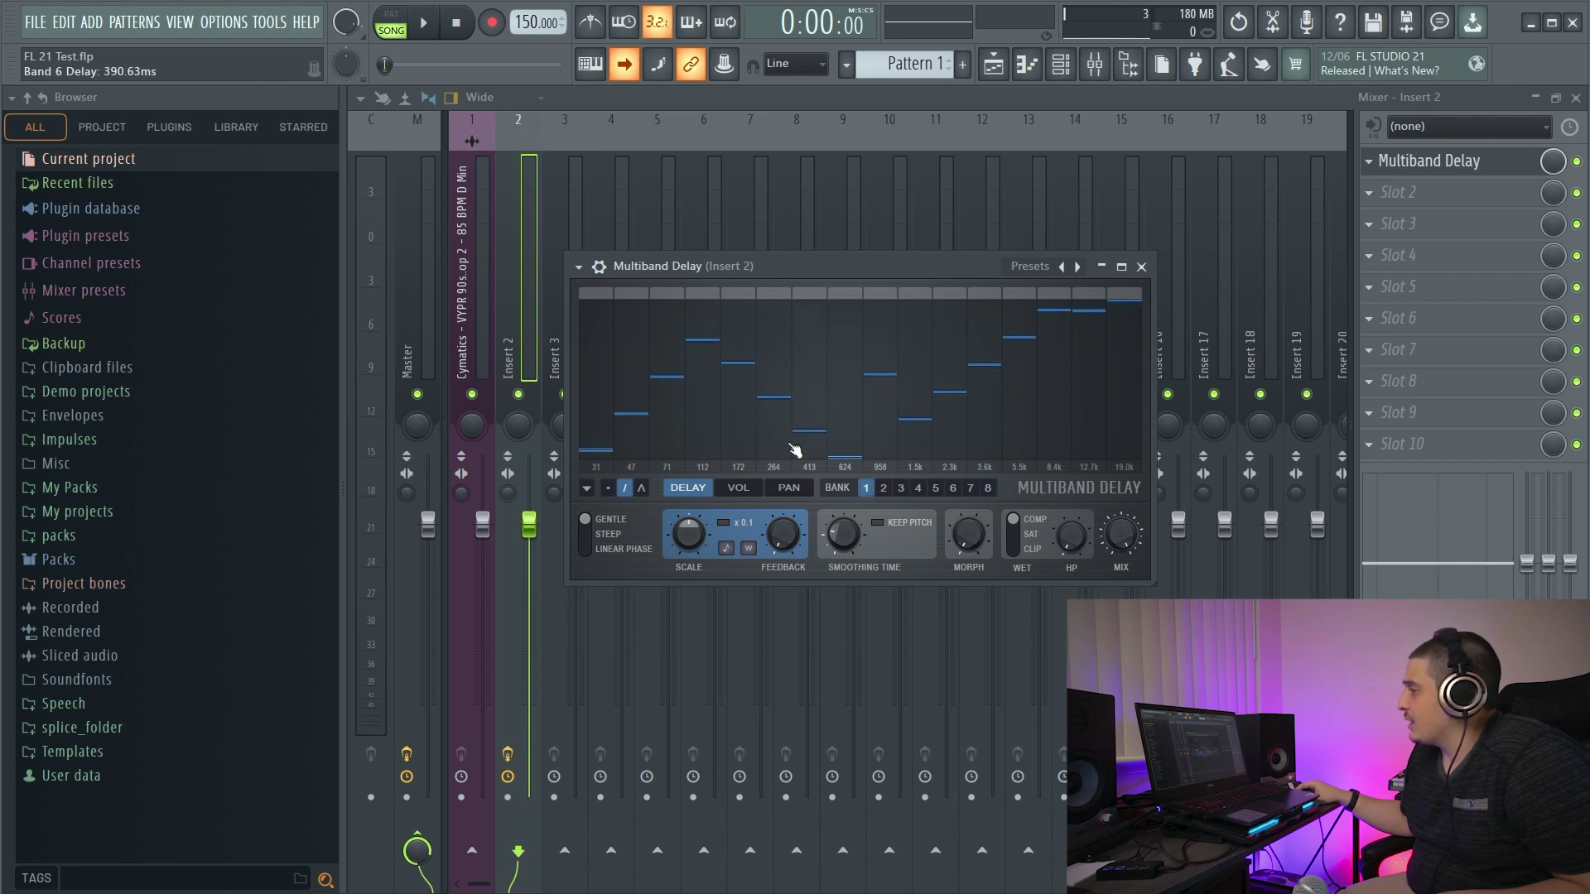
click(988, 488)
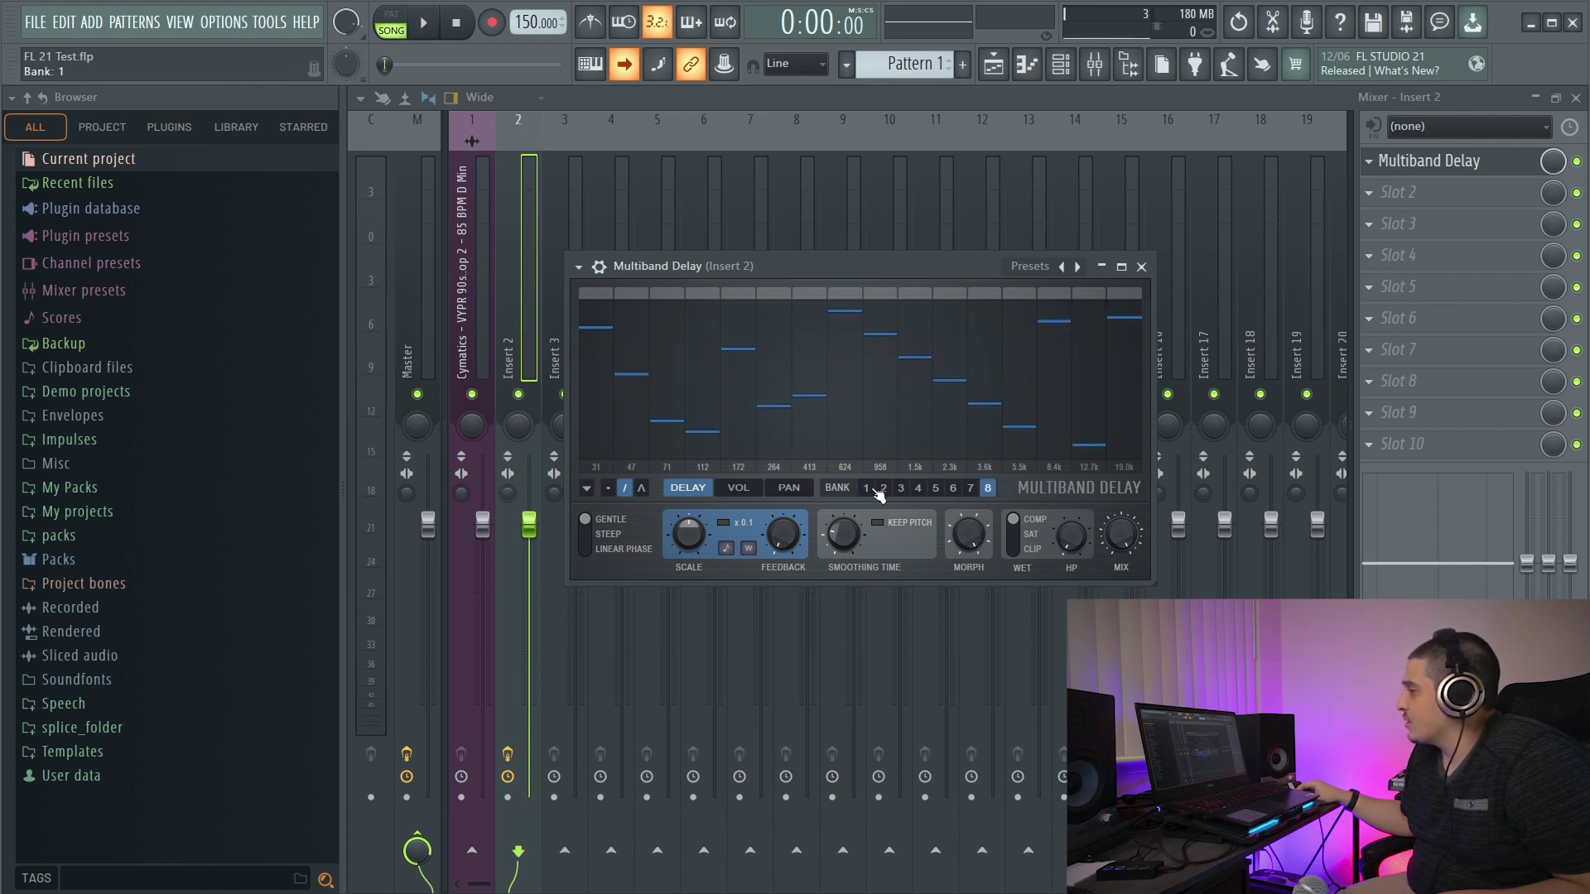
click(865, 488)
click(586, 488)
click(642, 547)
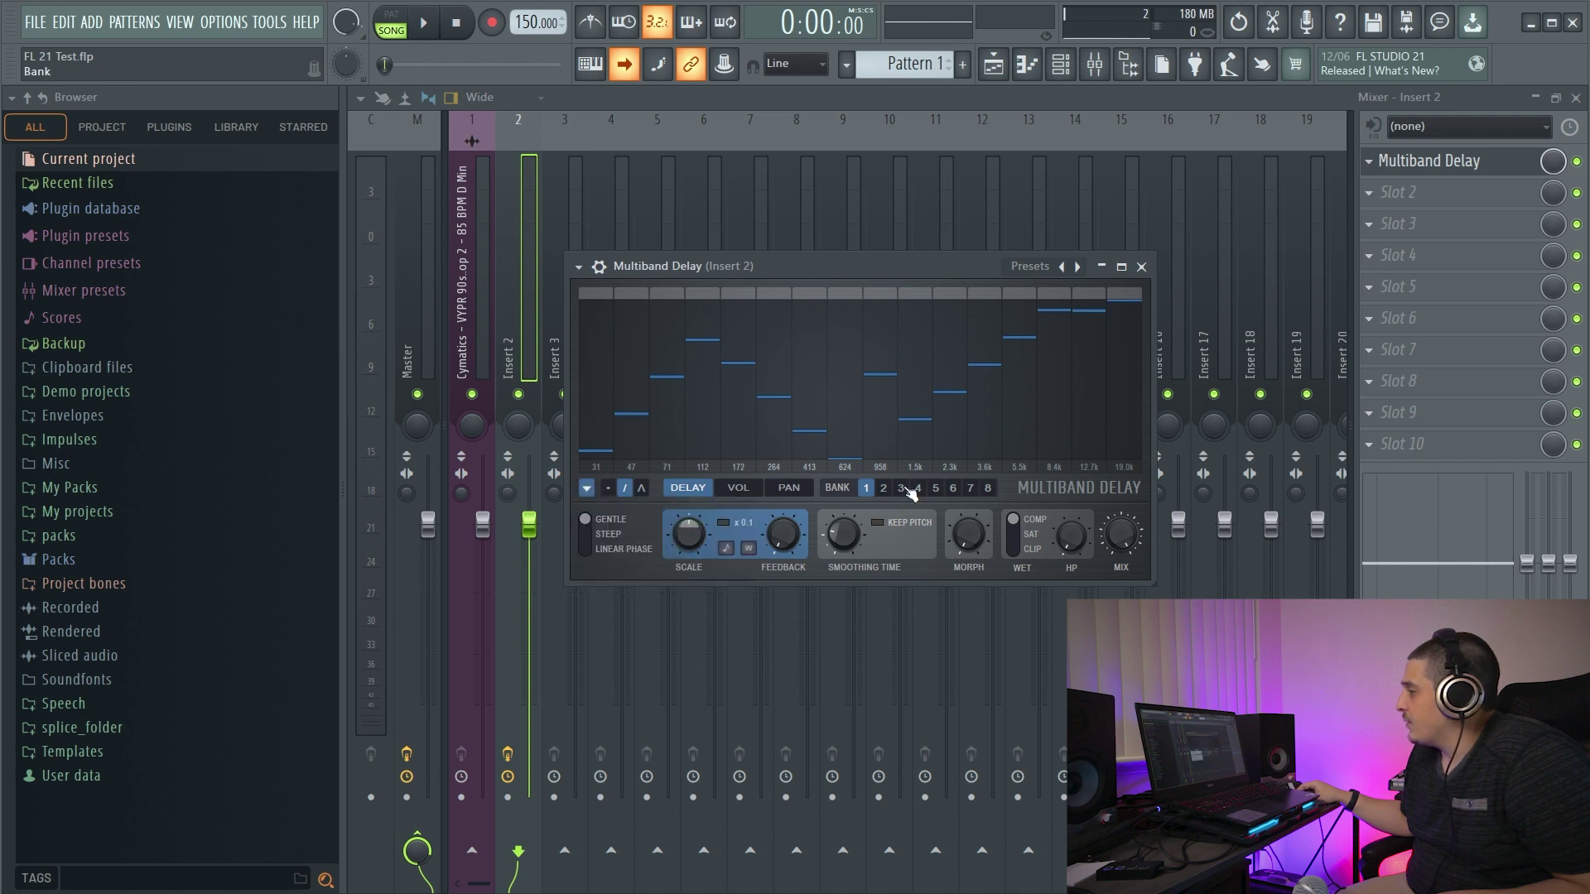
click(918, 488)
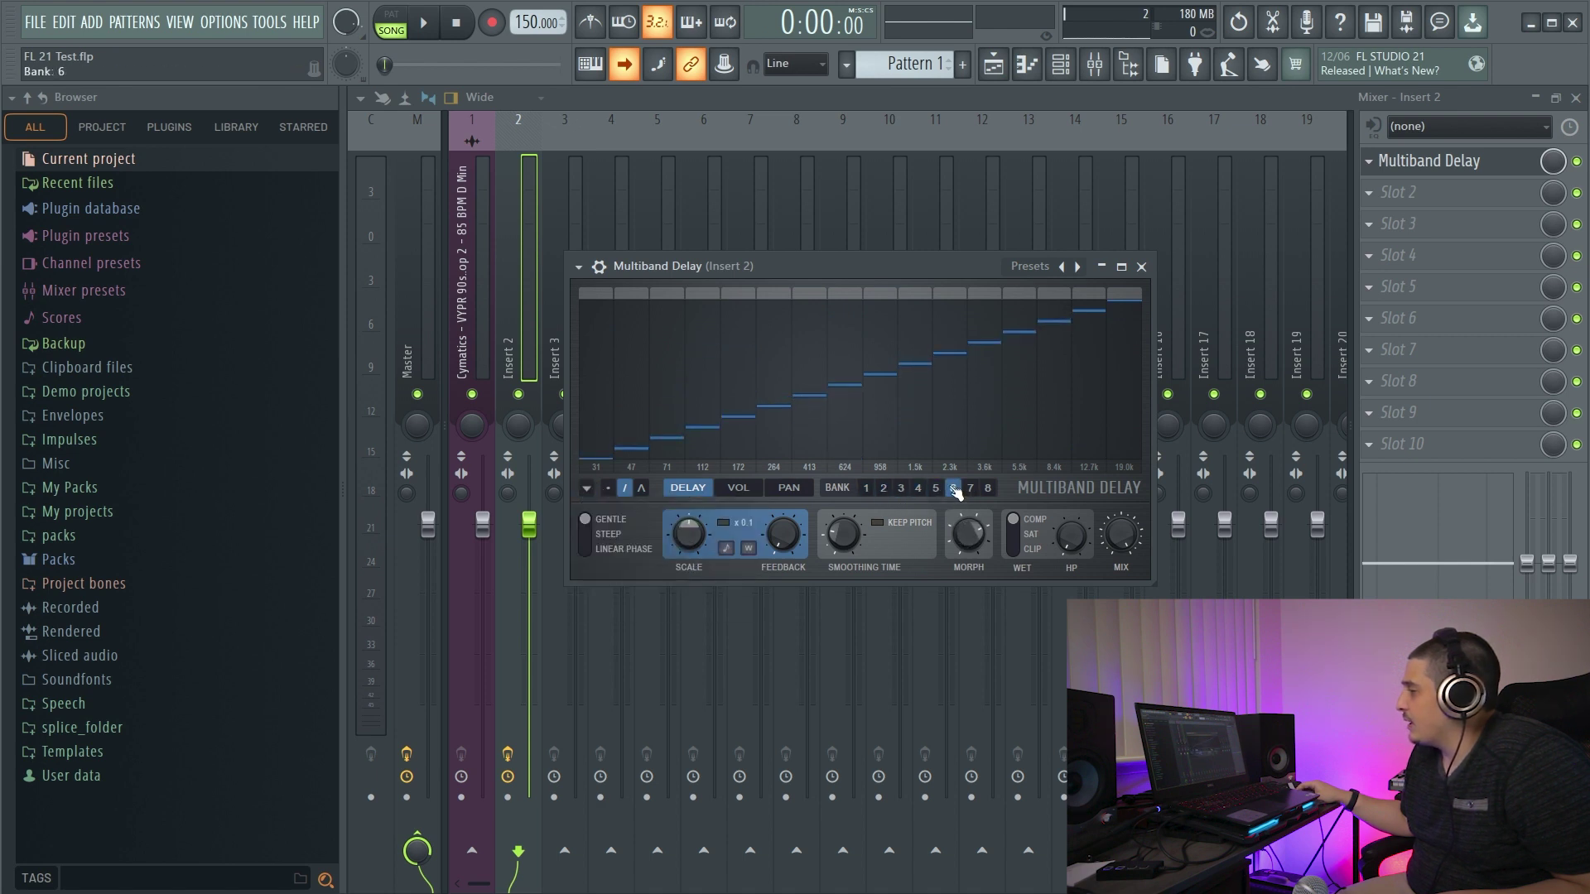
click(901, 488)
click(866, 488)
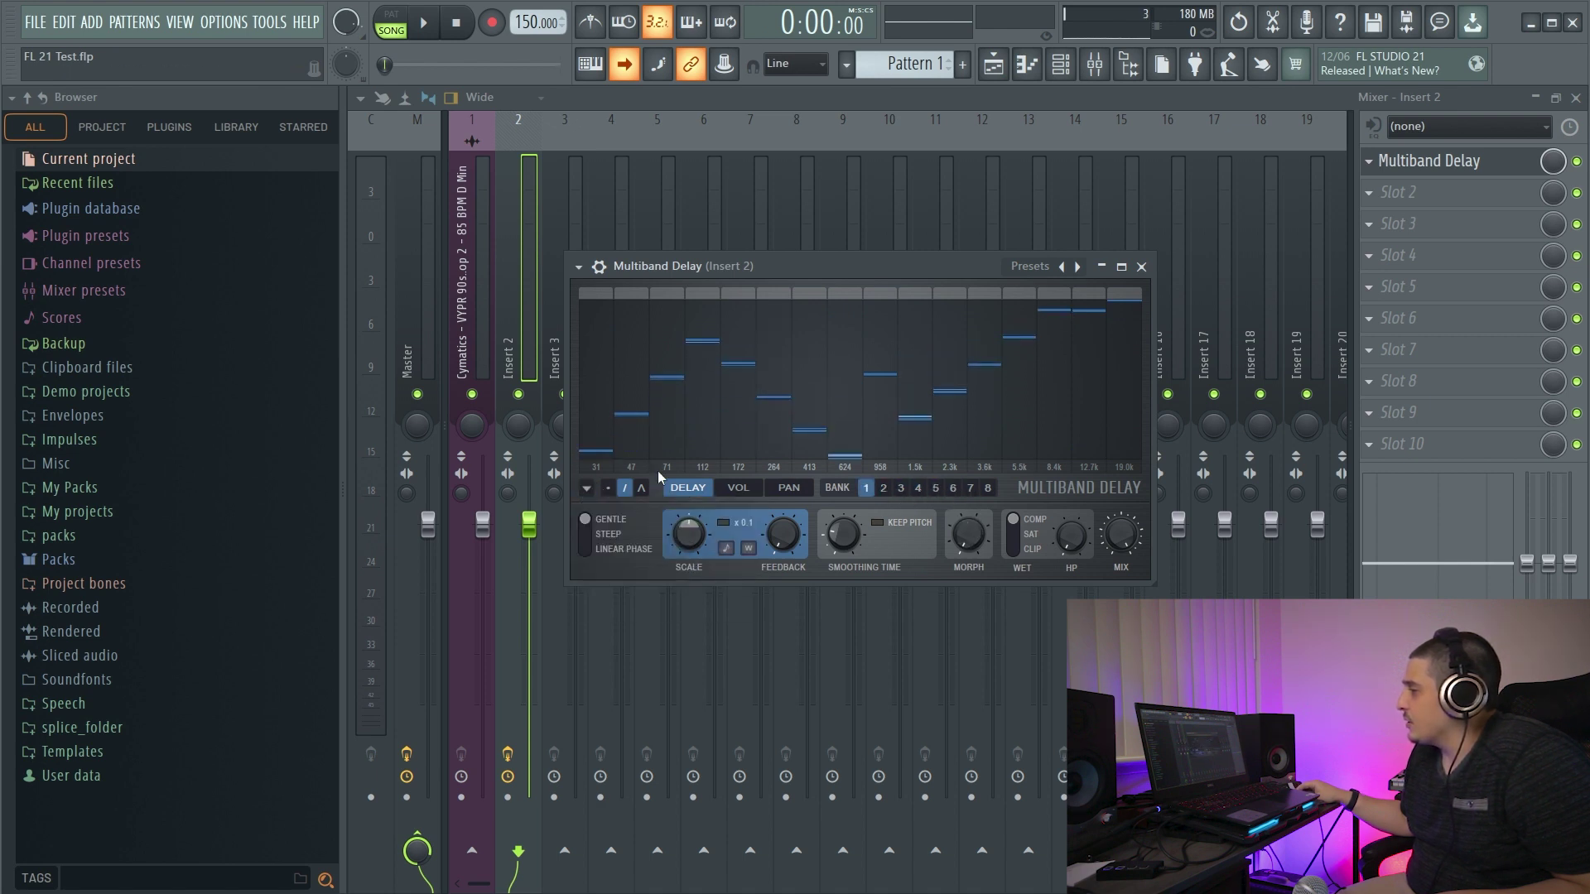
Step: Interpolate banks 2–7 between banks 1 and 8, morph across banks, then show per-band volumes
click(587, 487)
click(617, 547)
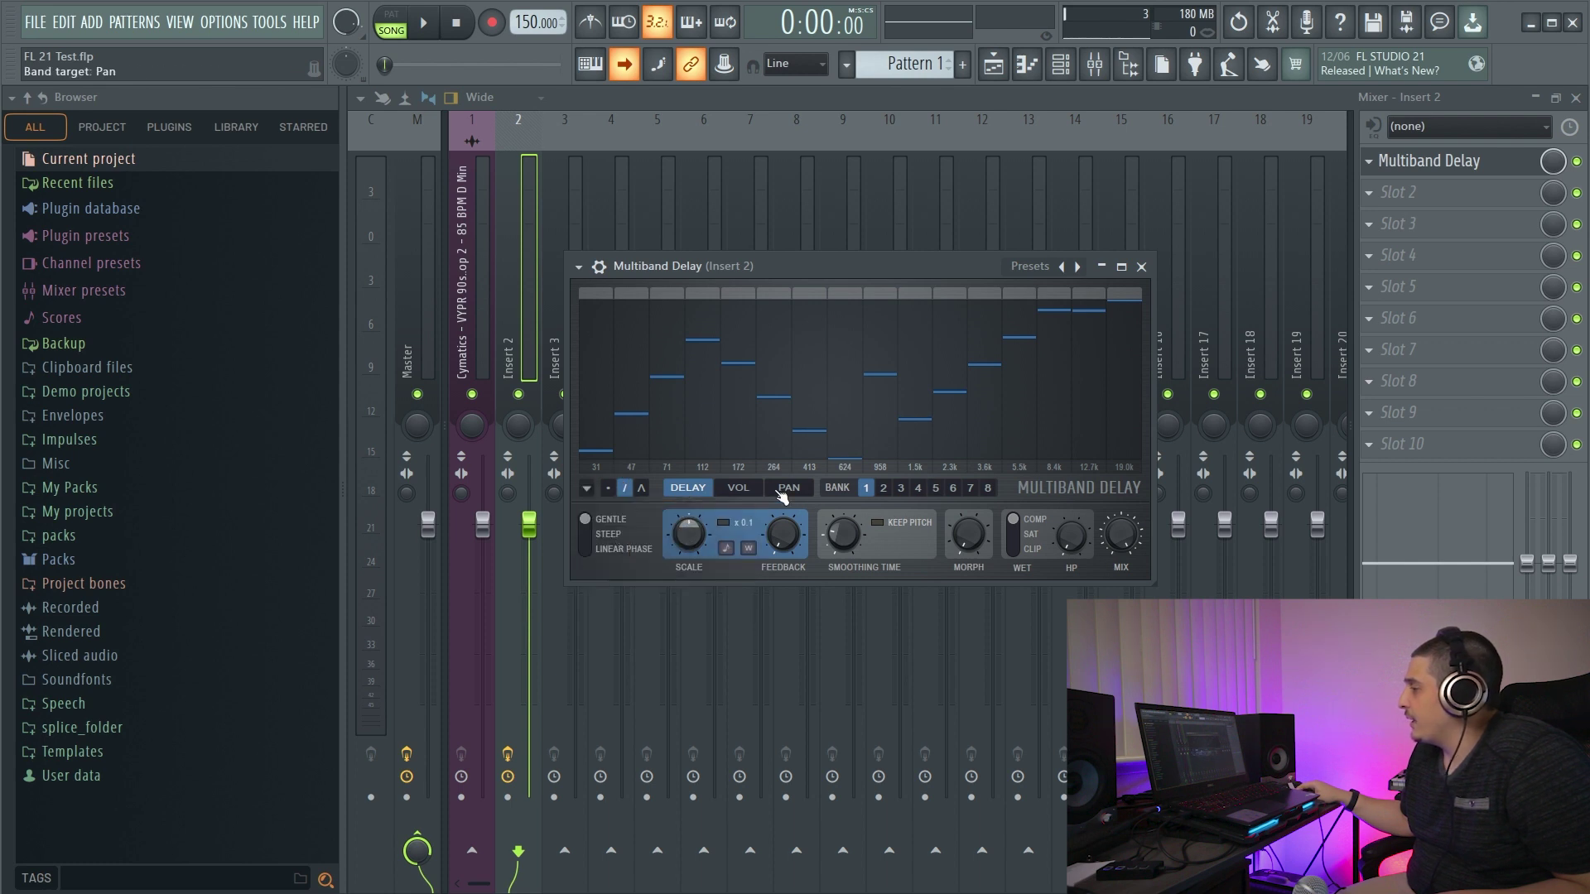
drag(889, 493, 989, 496)
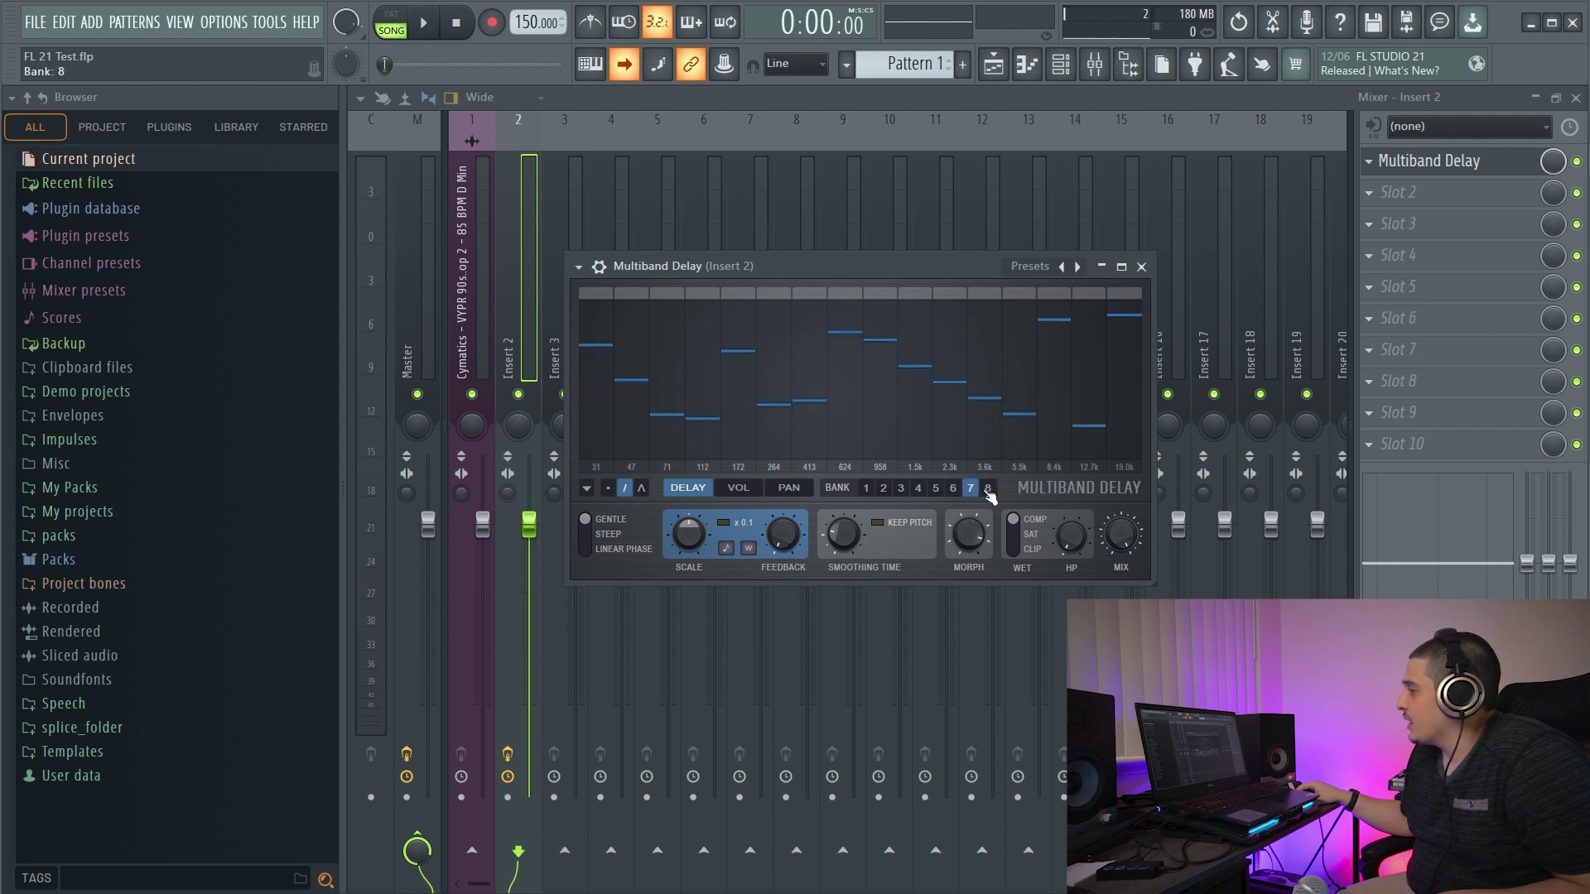
click(866, 490)
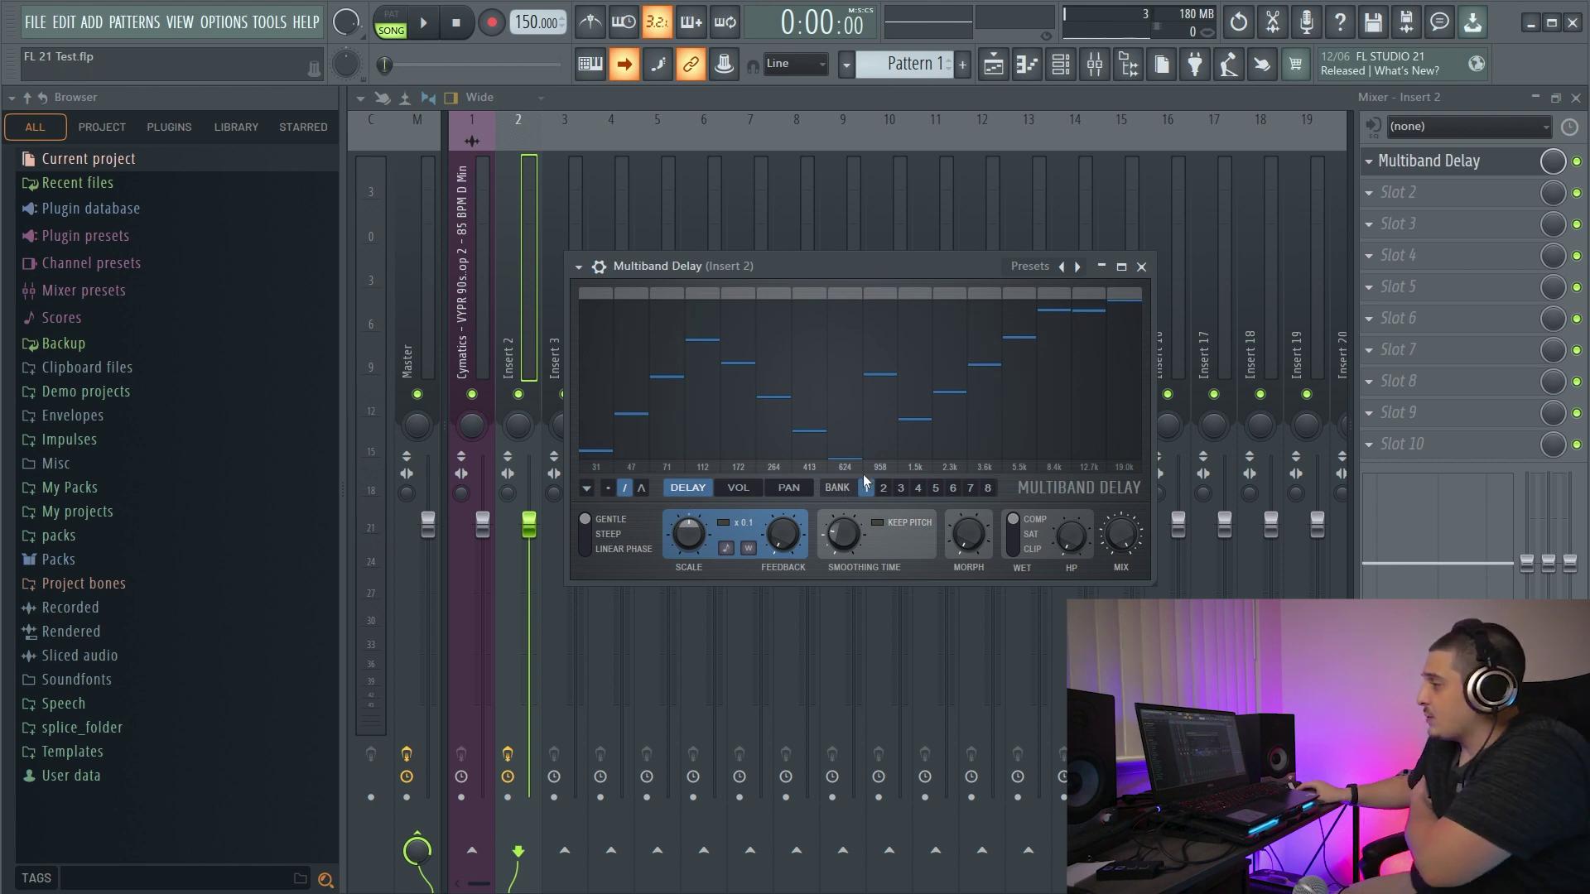
click(754, 488)
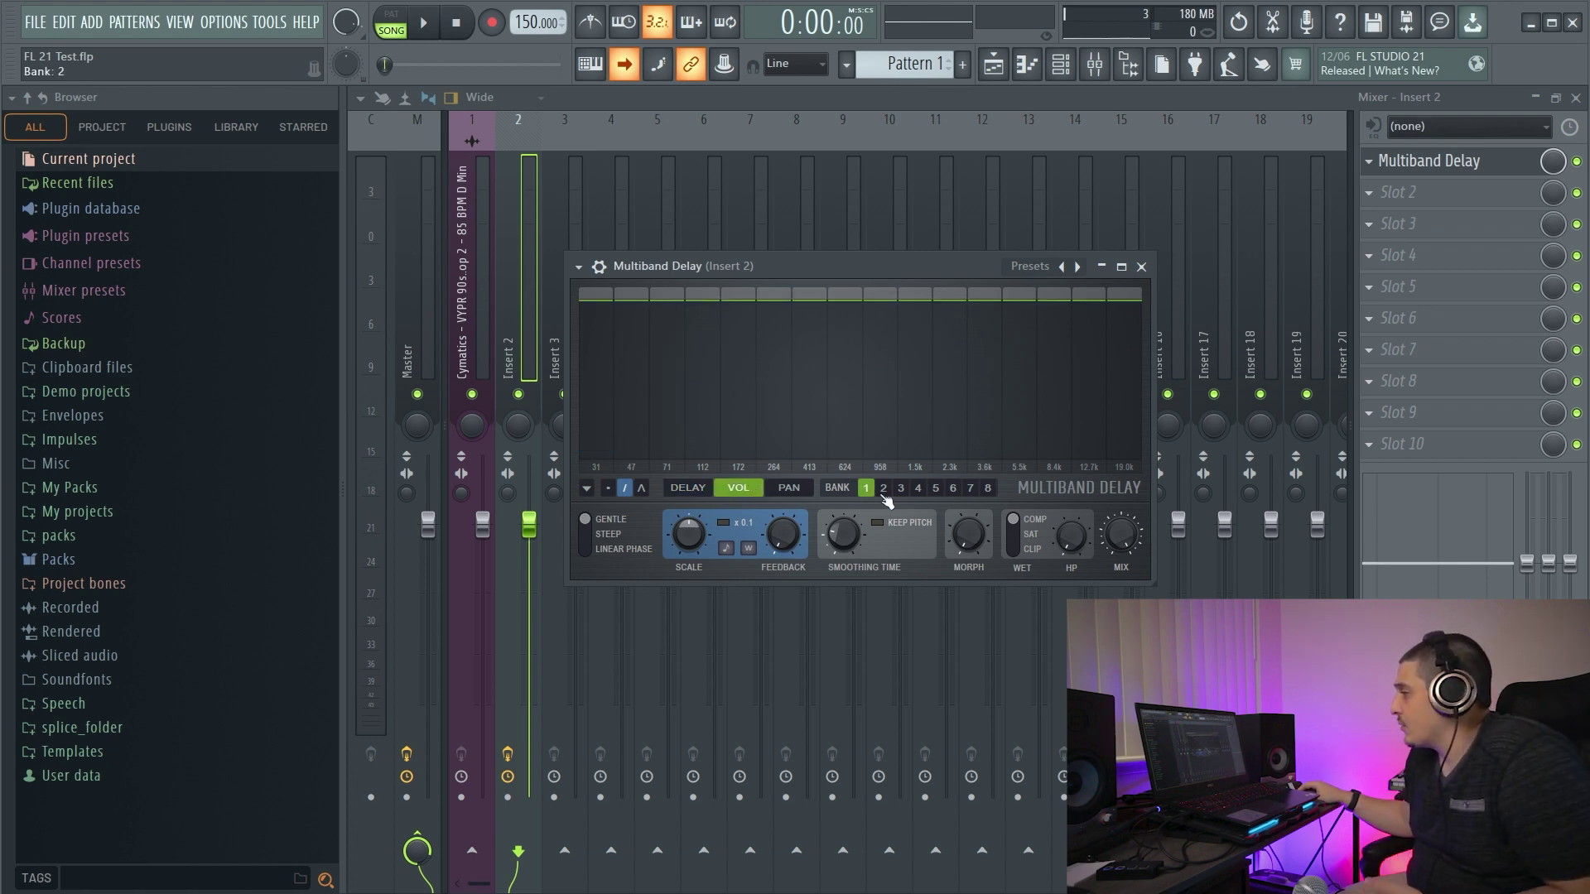
click(789, 489)
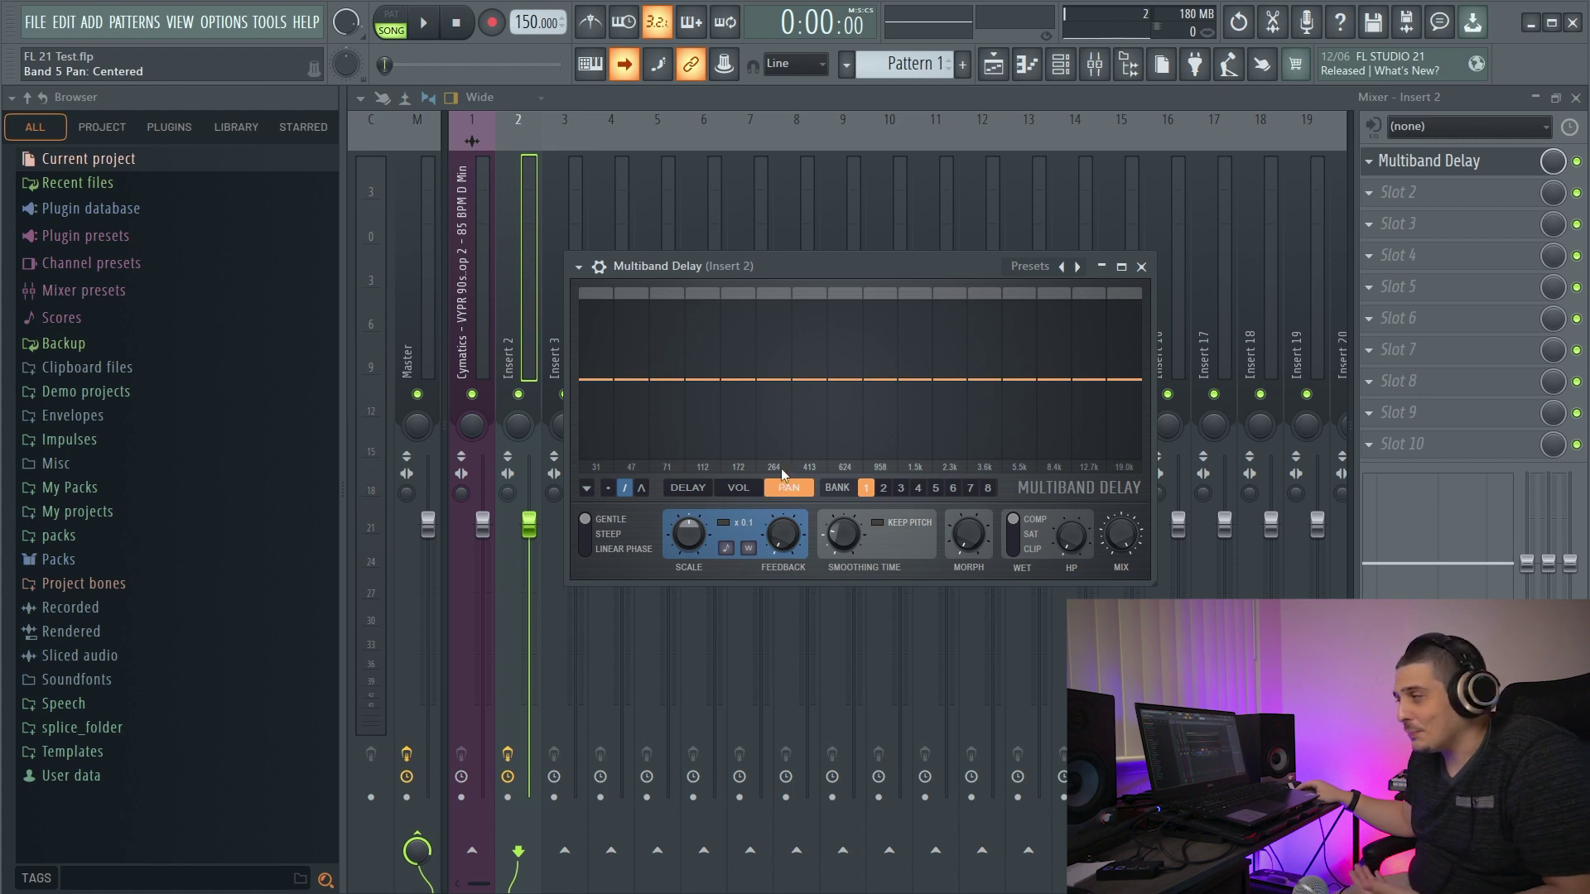
click(683, 489)
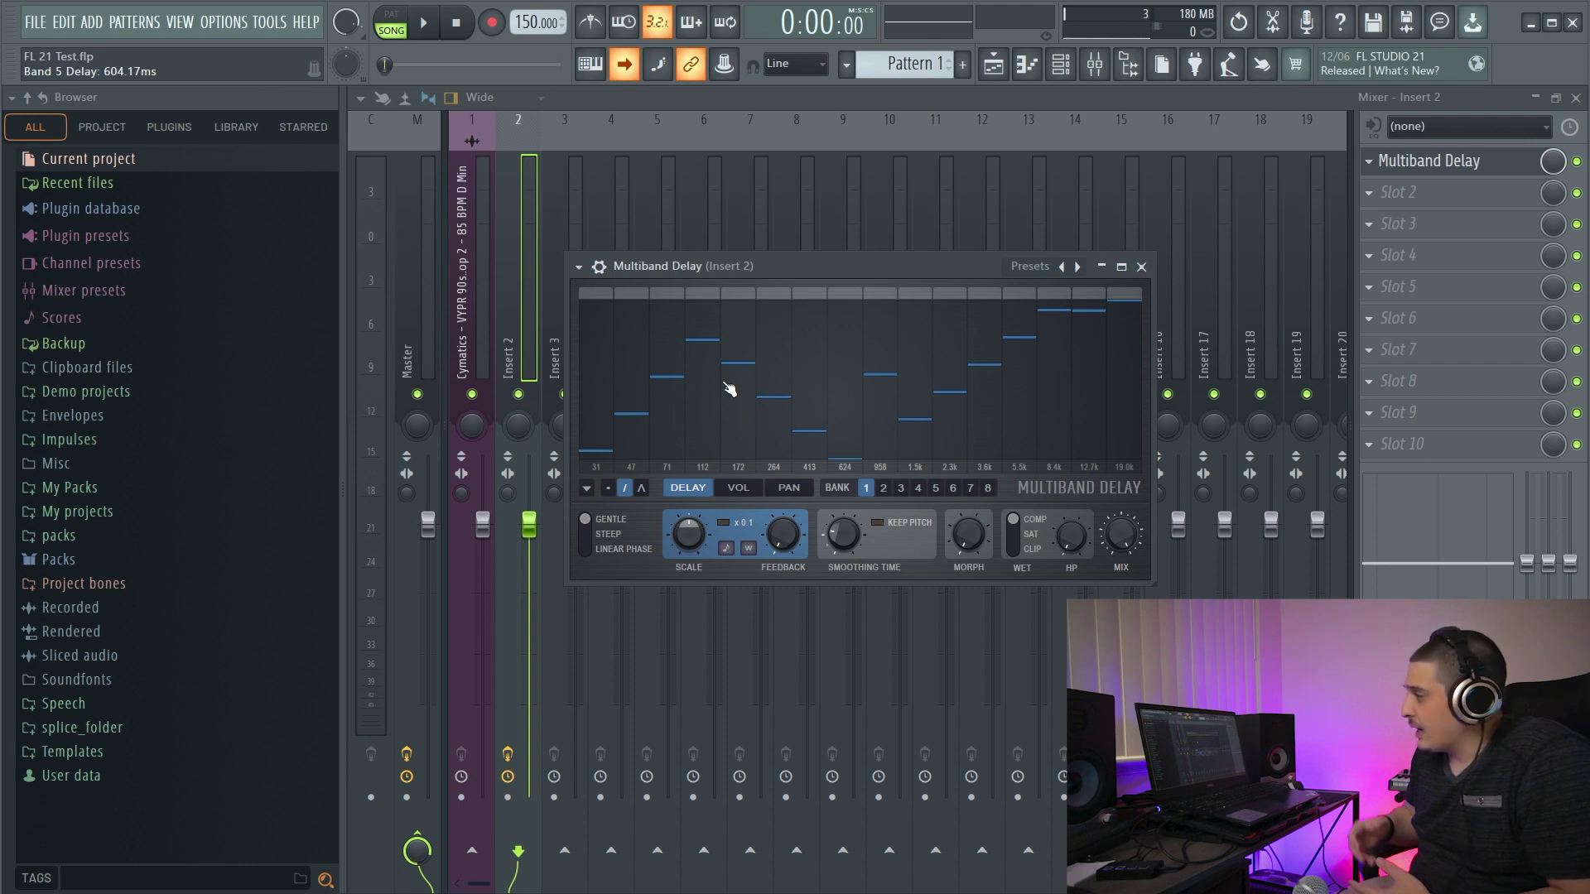
Step: Switch the filter mode to Linear Phase, then to Steep
click(585, 550)
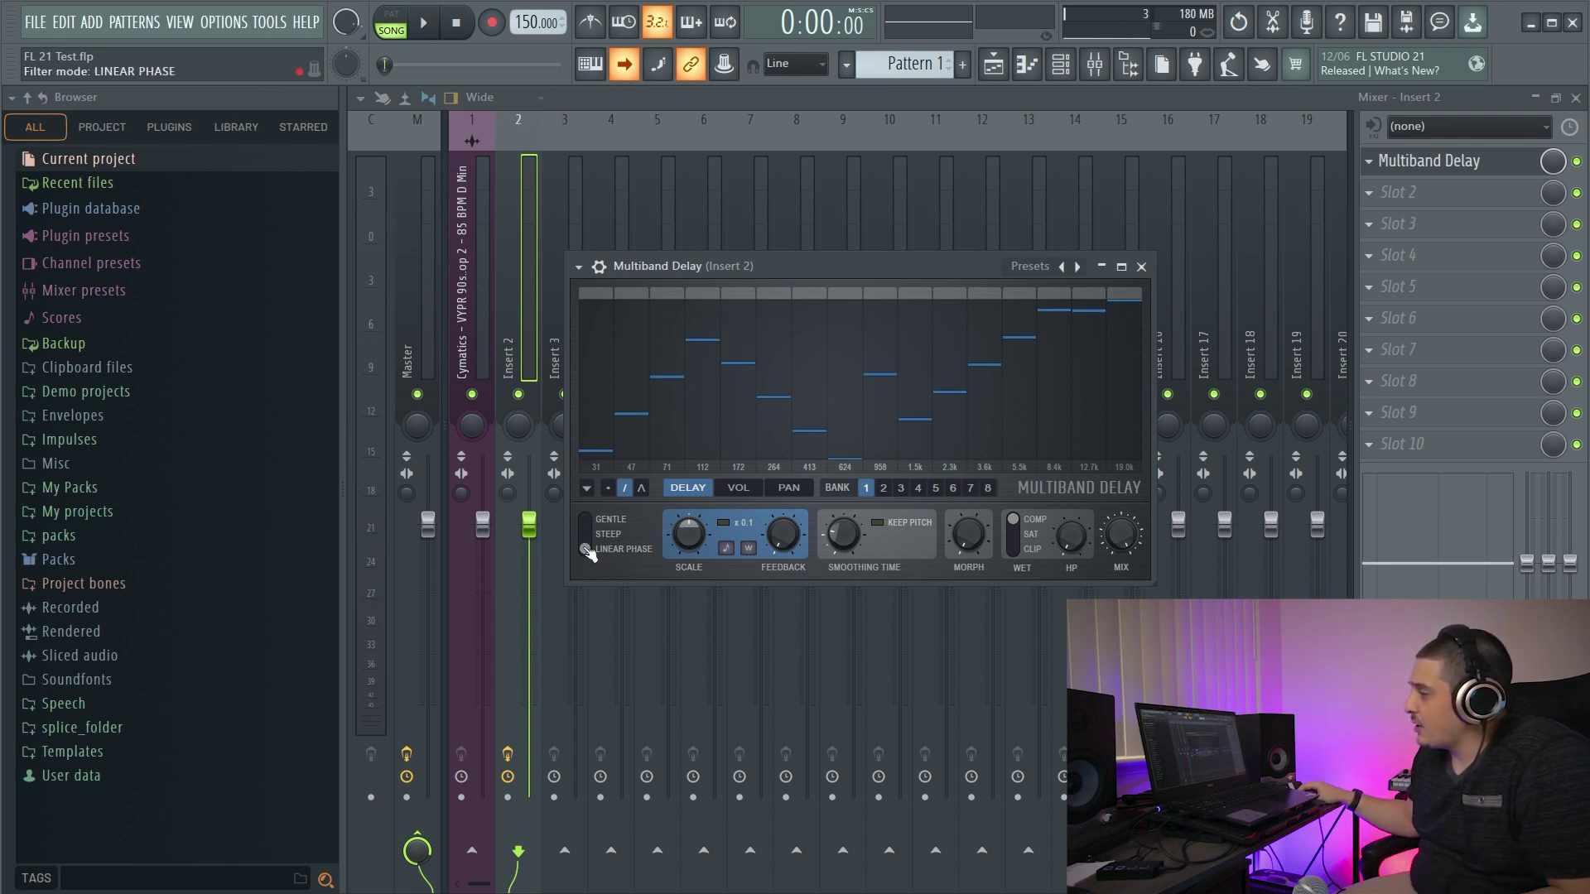
click(592, 536)
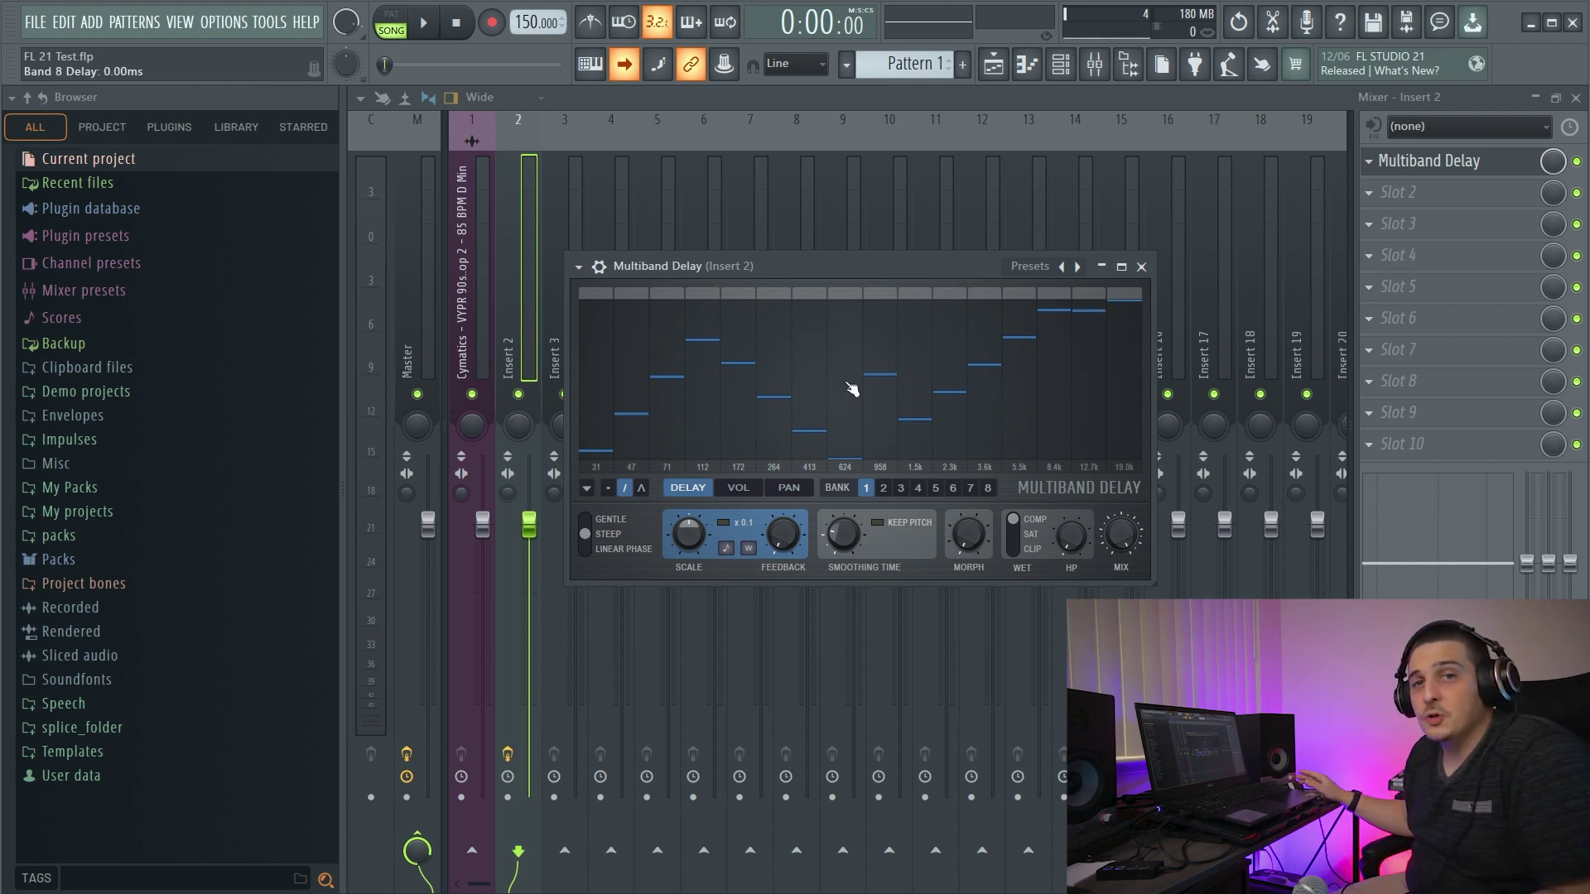
Step: Play the song, then lower the delay Scale to -28.8% and listen again
click(423, 24)
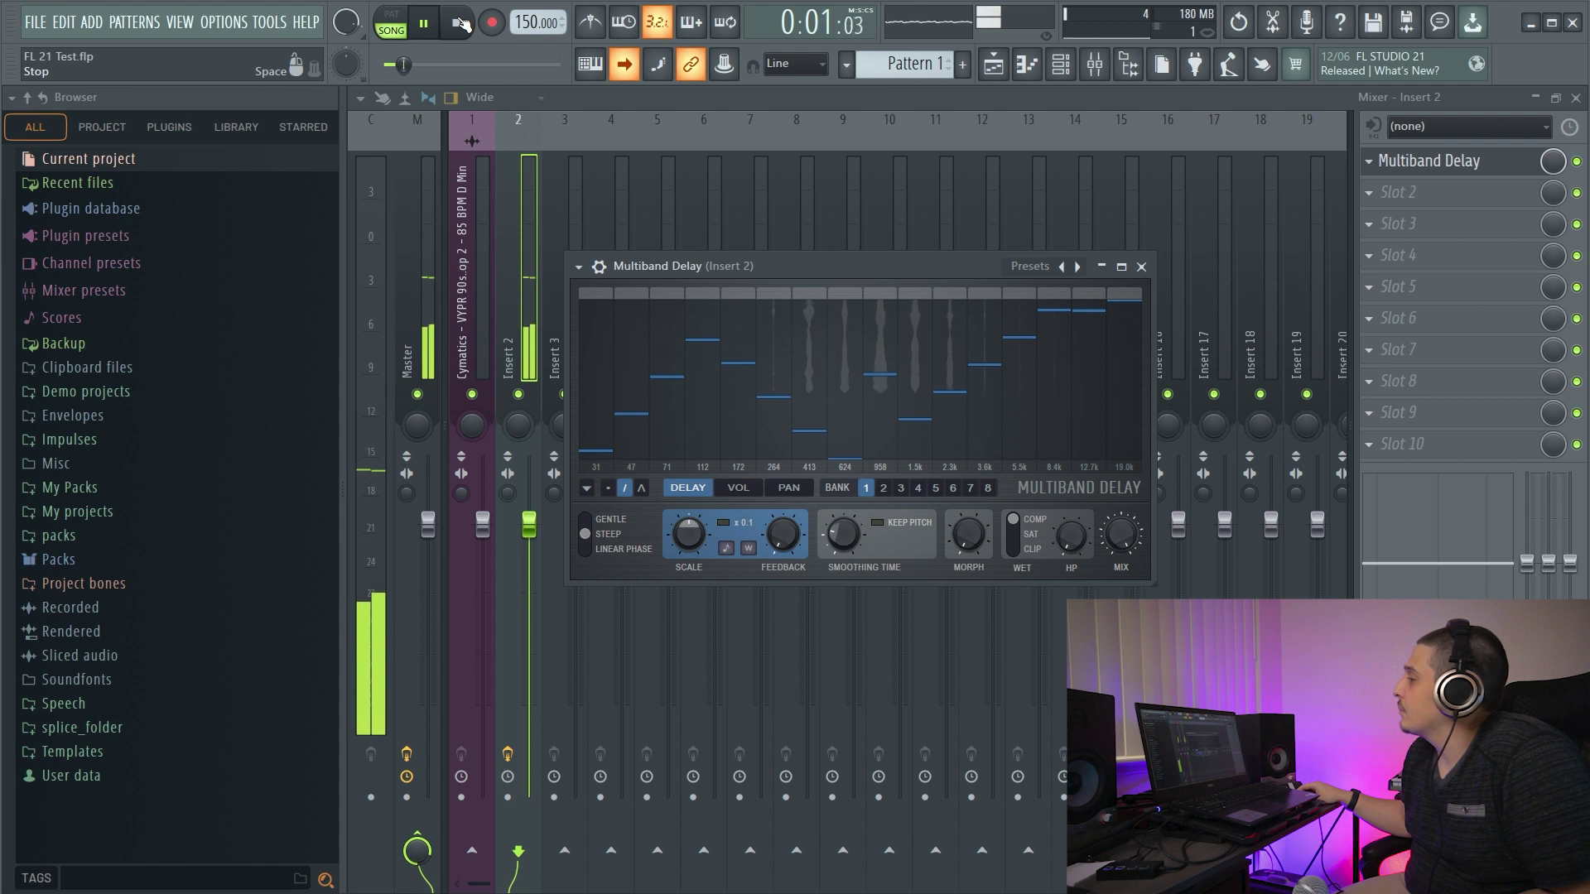
click(457, 23)
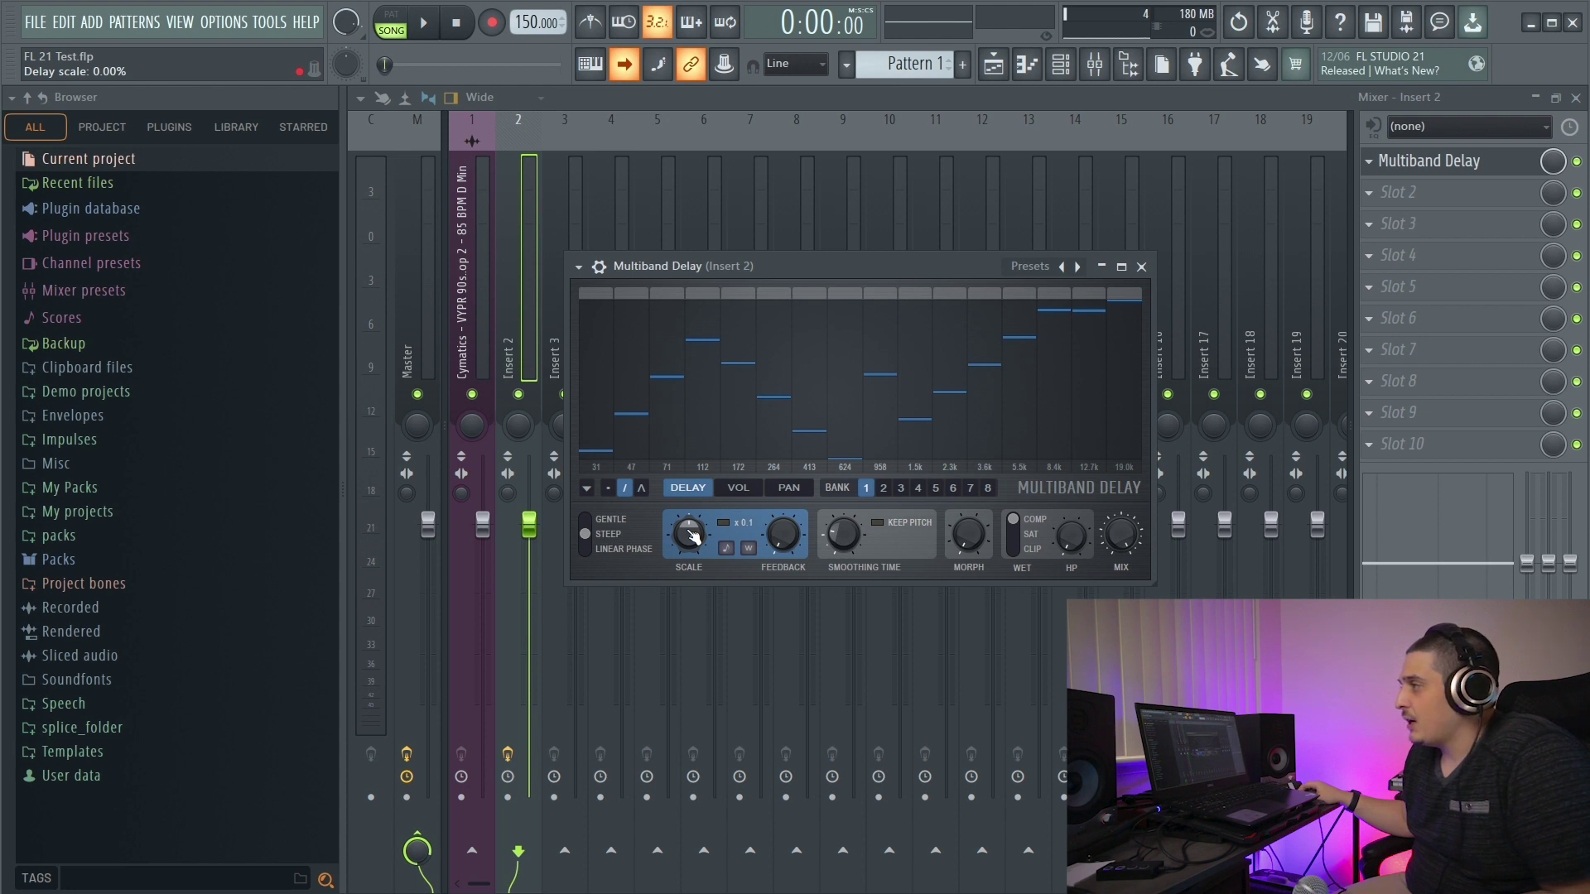
drag(694, 537, 688, 497)
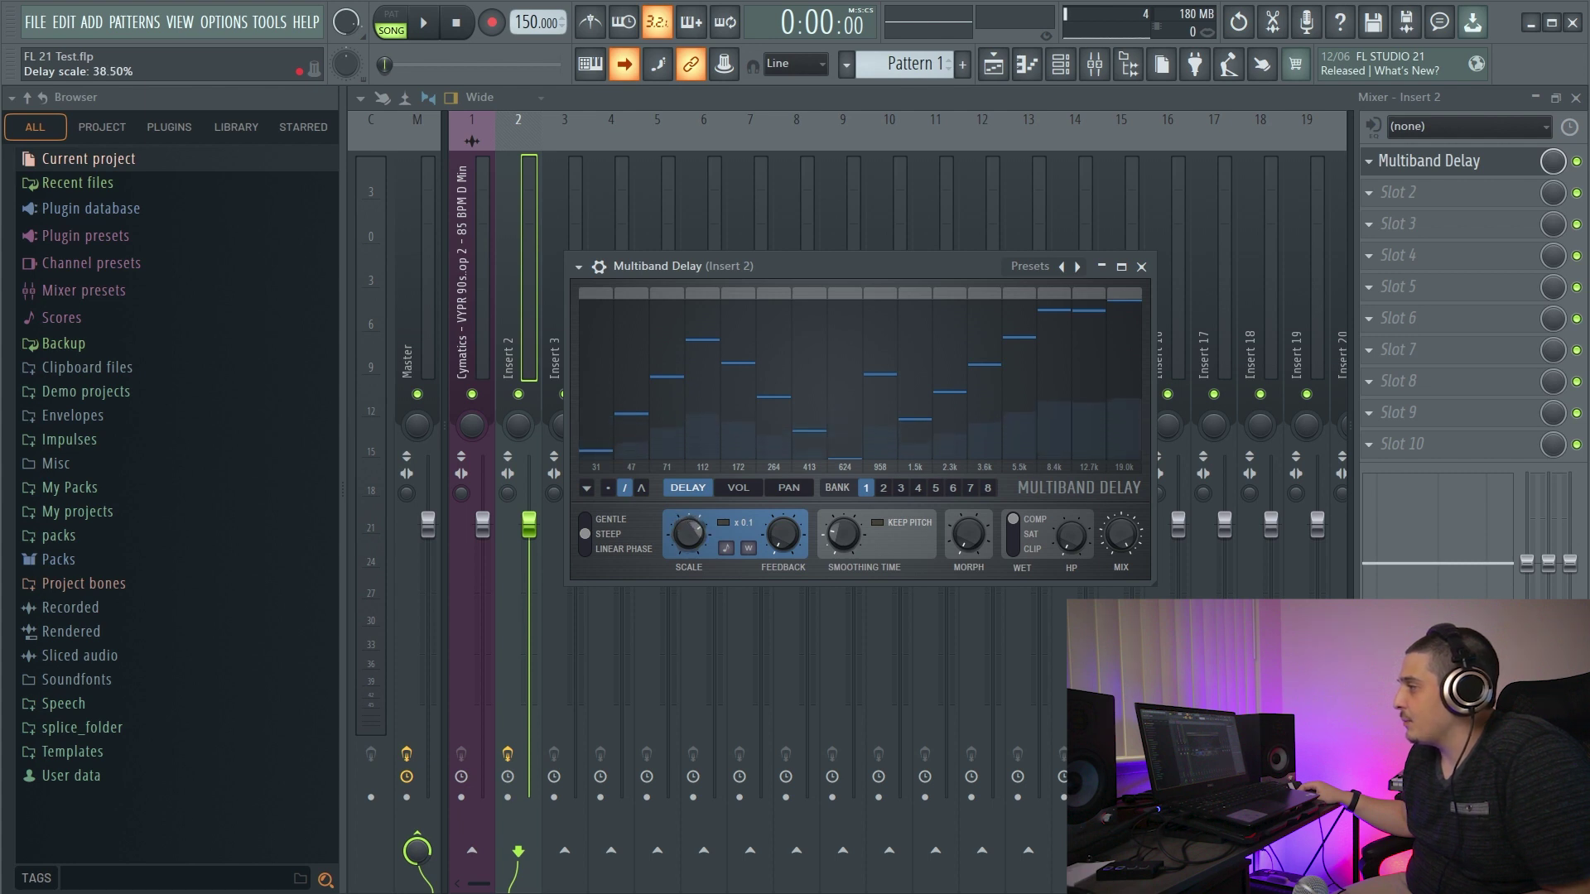
key(space)
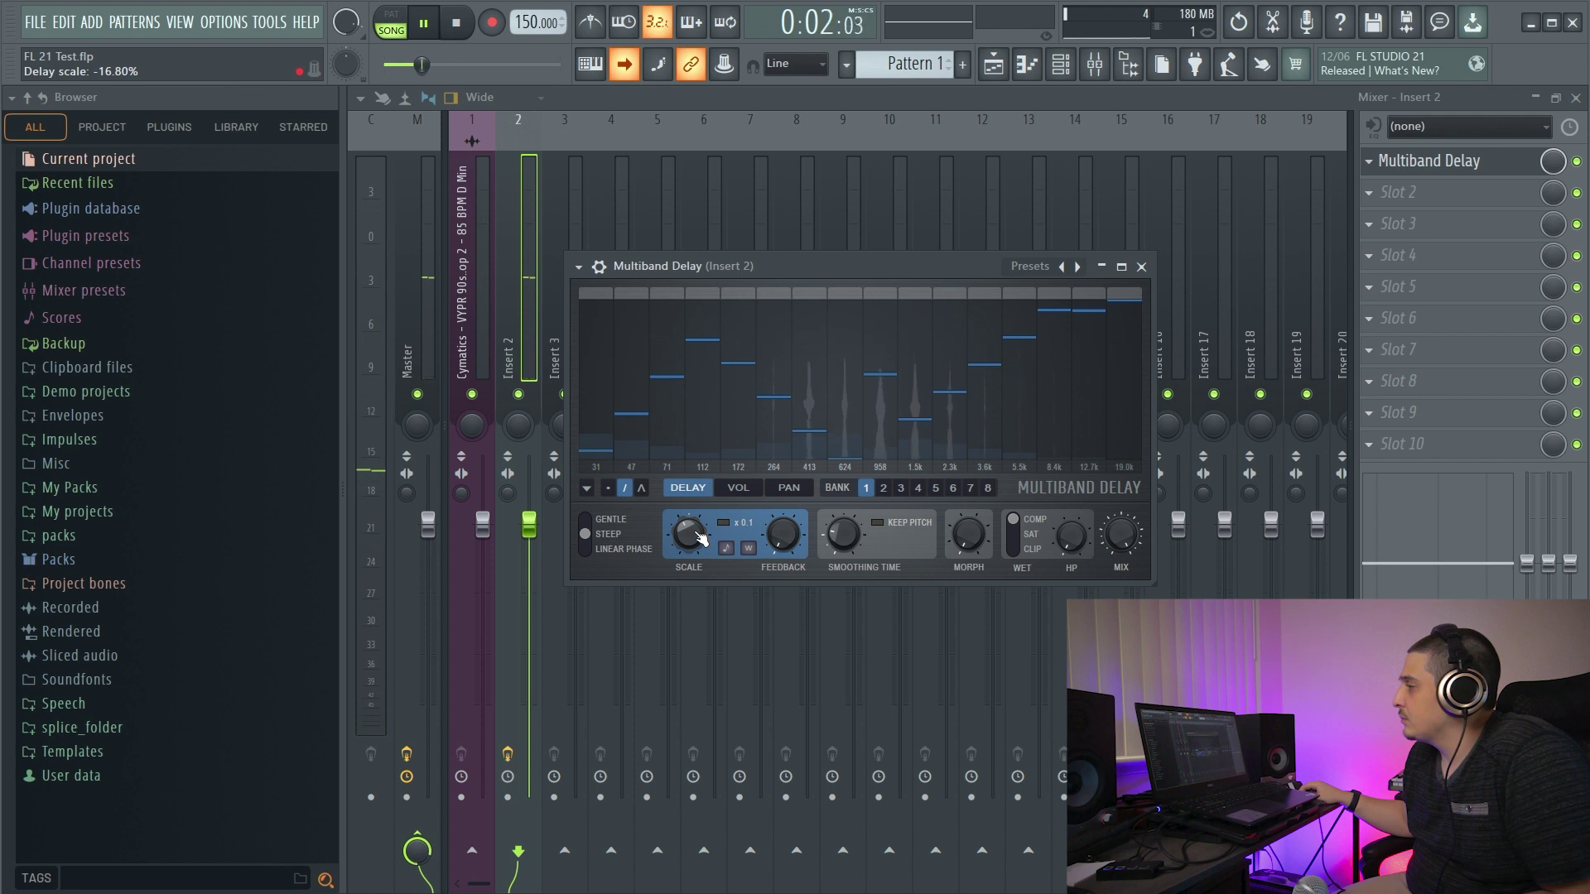
scroll(700, 539, down, 3)
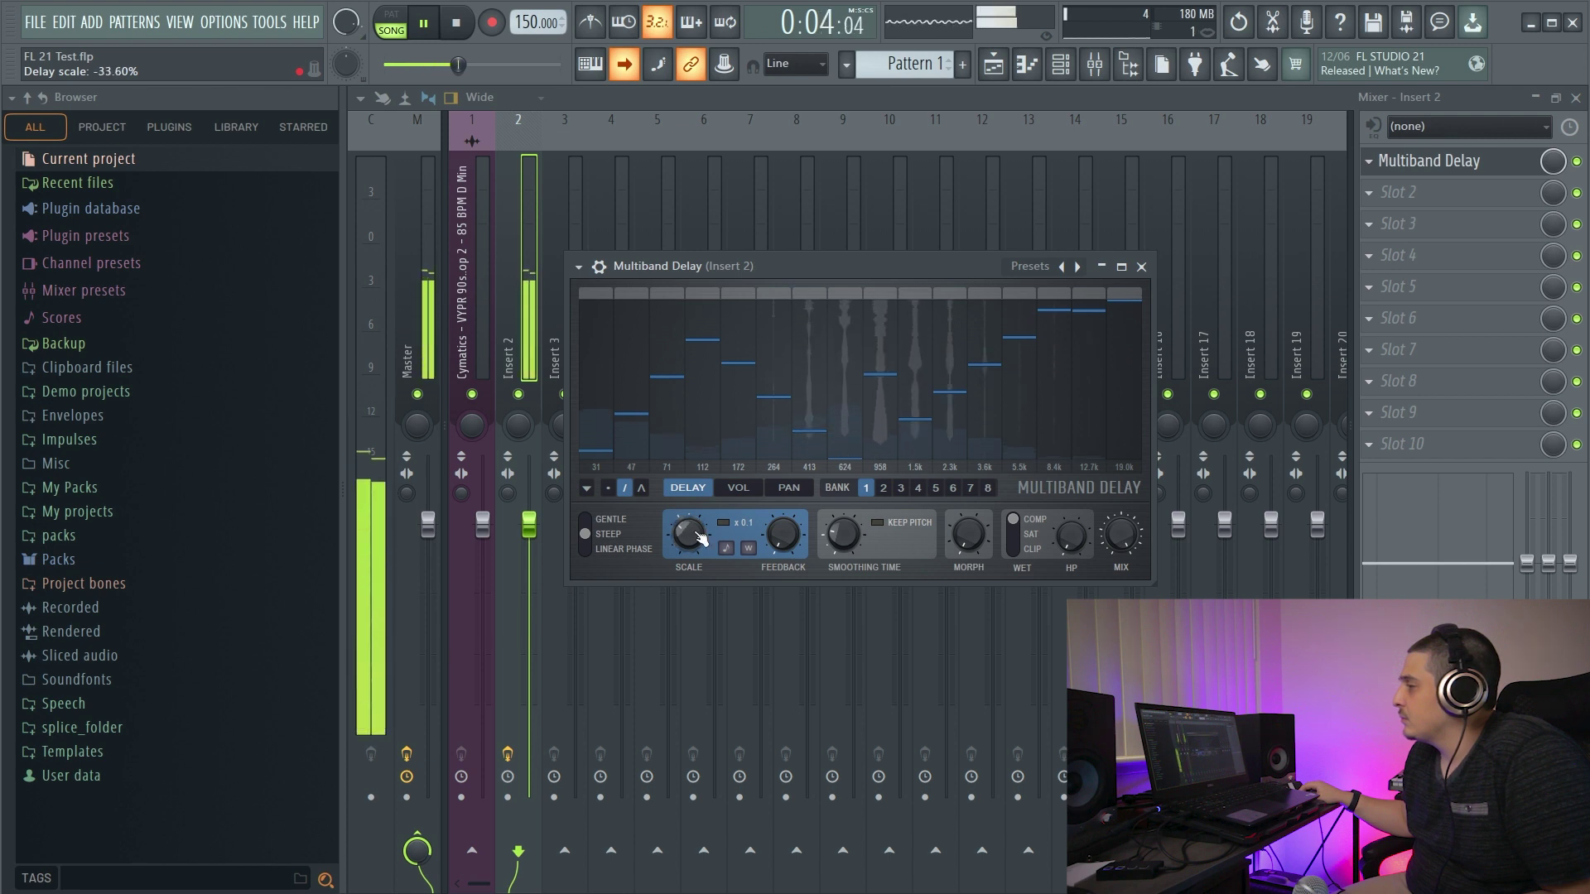
scroll(699, 538, up, 6)
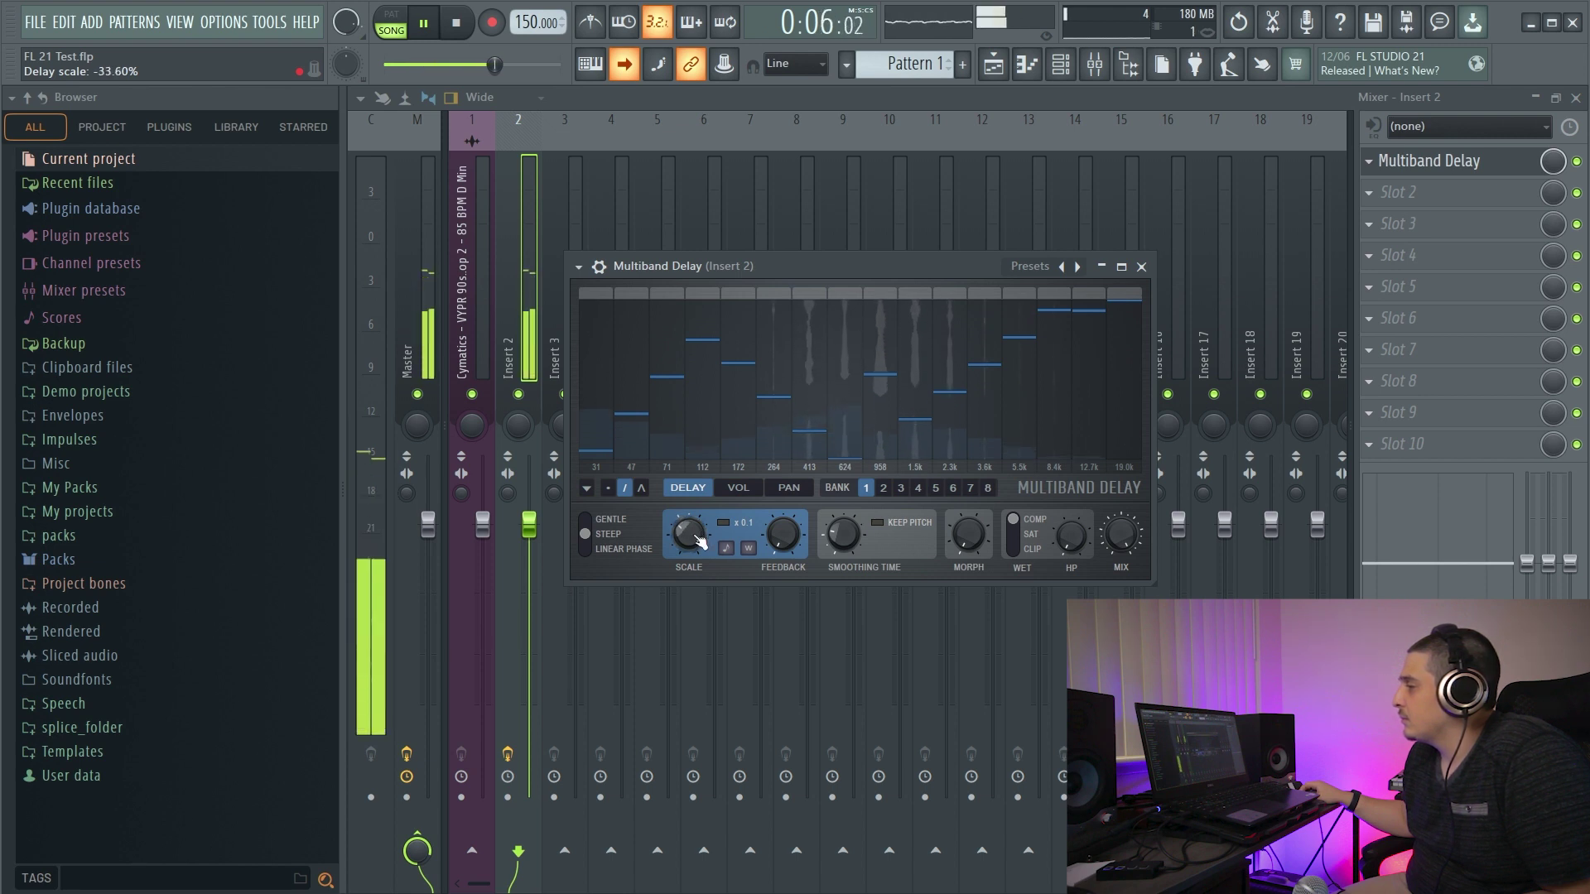
Step: Raise the delay Scale to 43.9% and replay the song from the start
drag(688, 534, 696, 542)
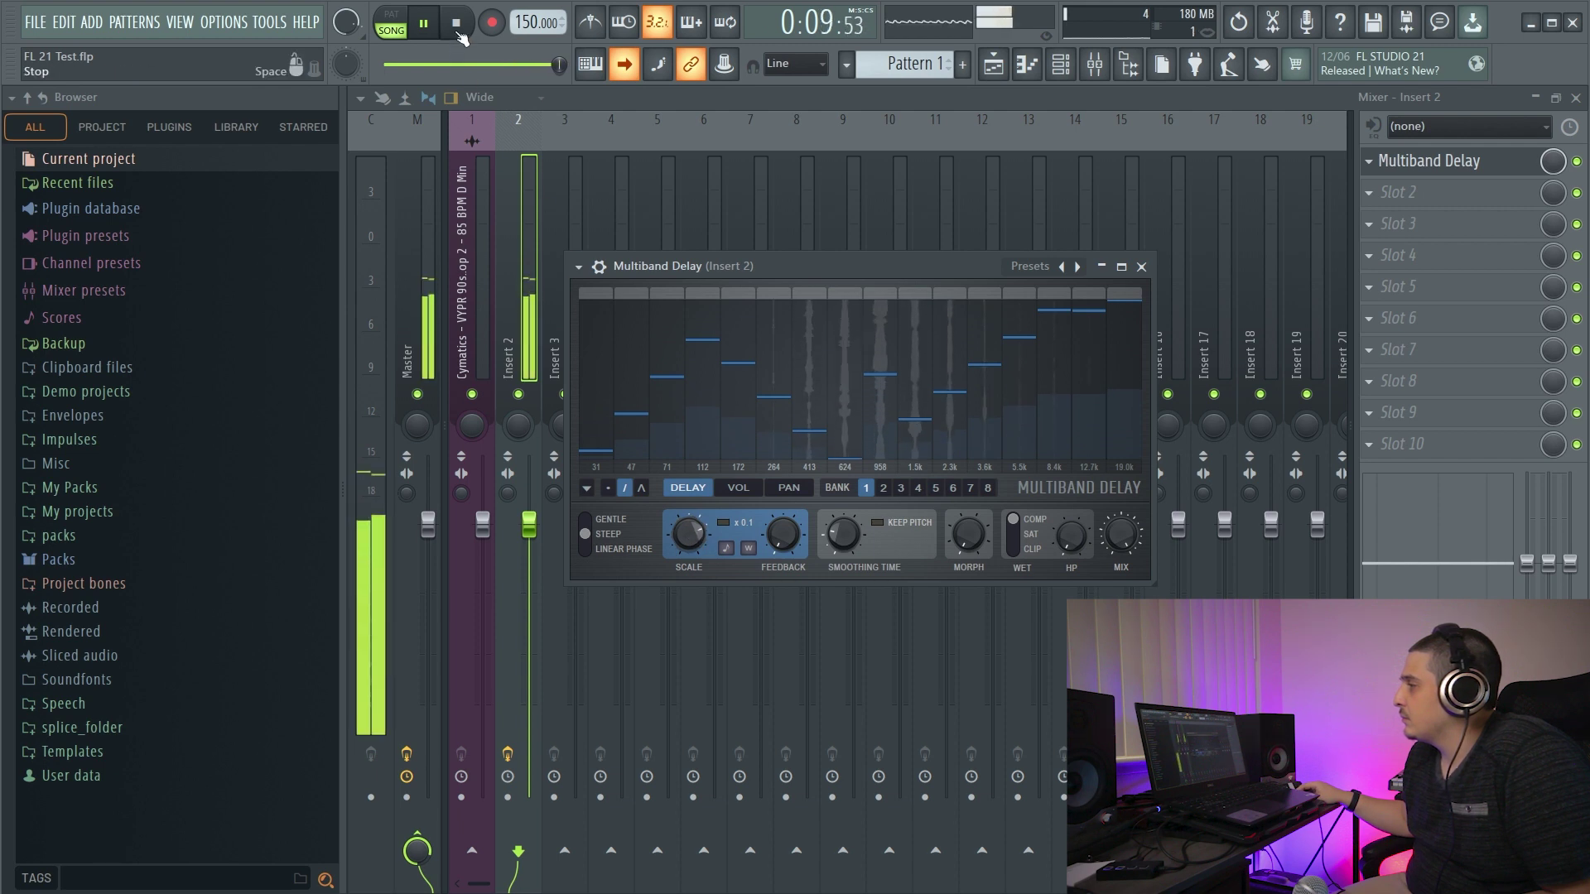
click(457, 25)
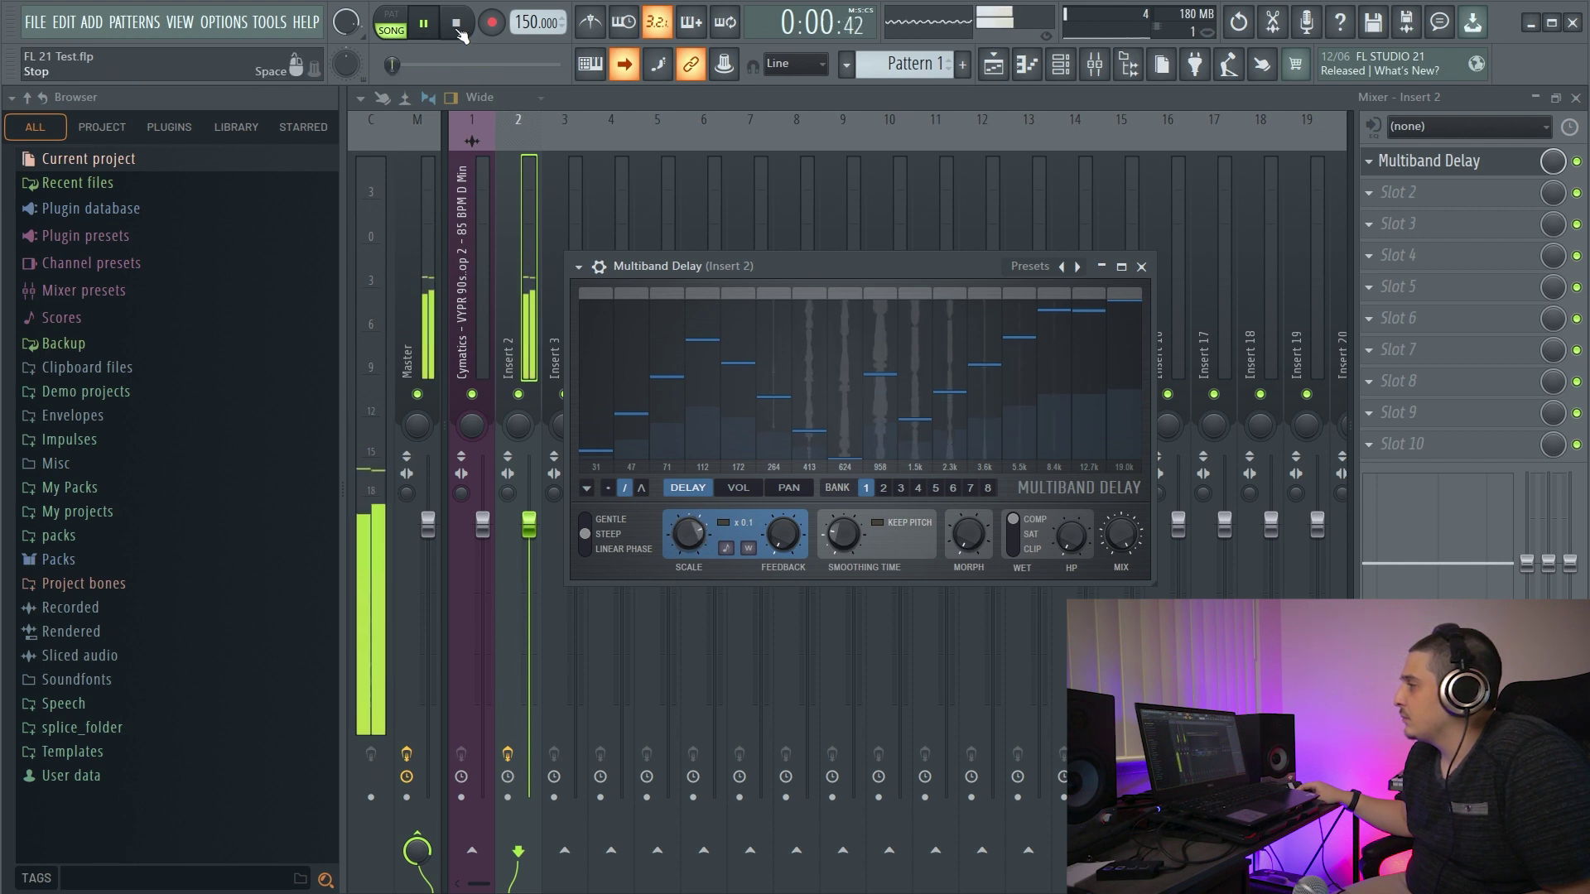
click(457, 25)
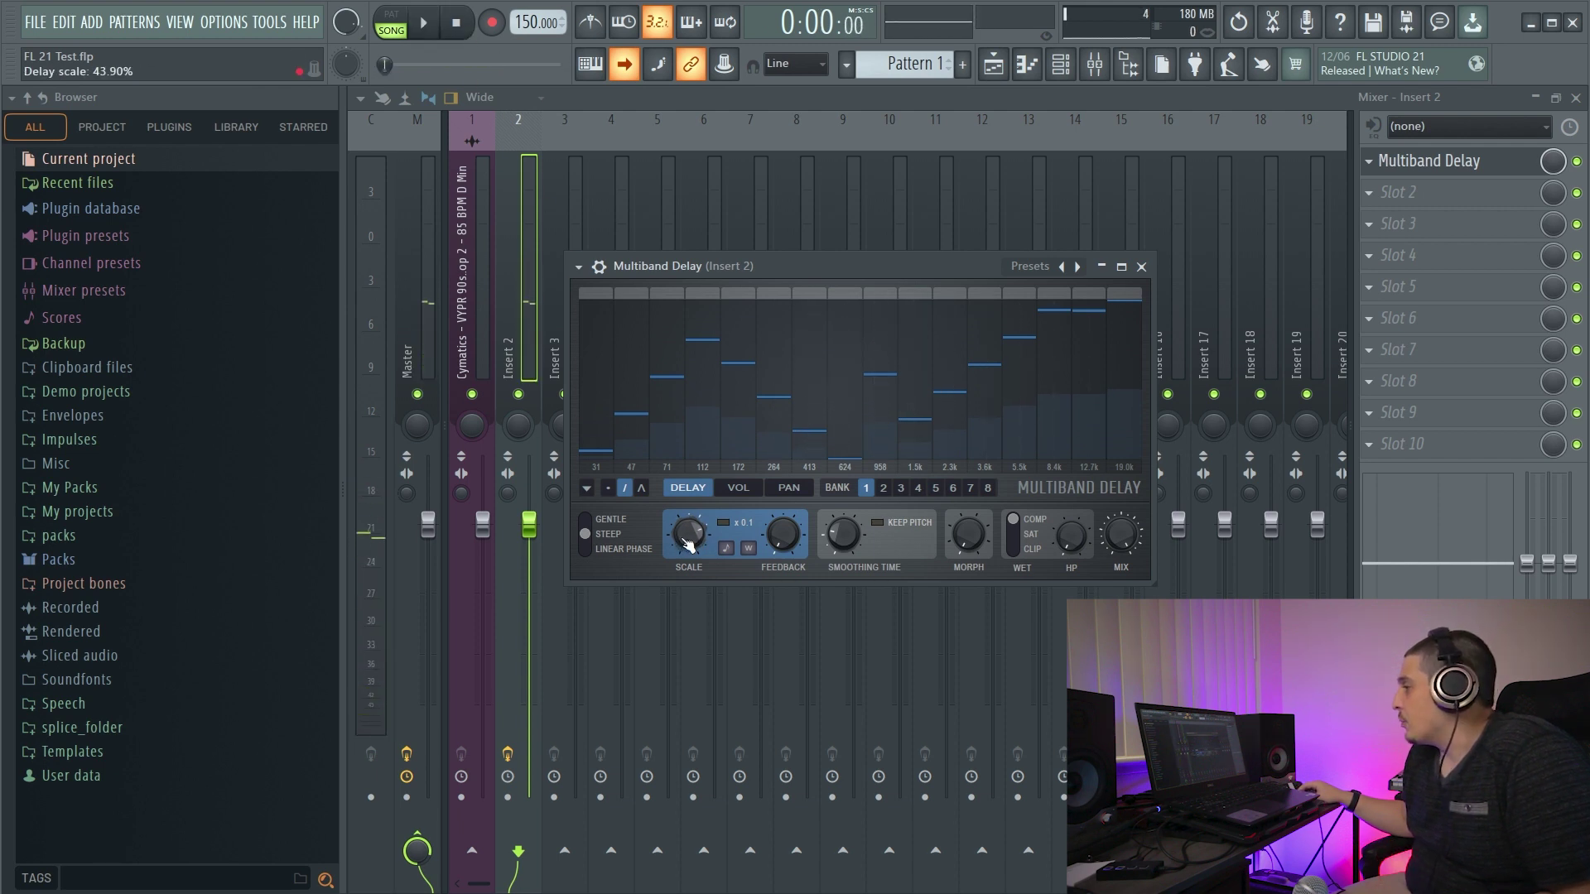
Step: Lower the delay Scale to -67.2% and audition the shorter echoes
drag(694, 539, 687, 535)
click(424, 24)
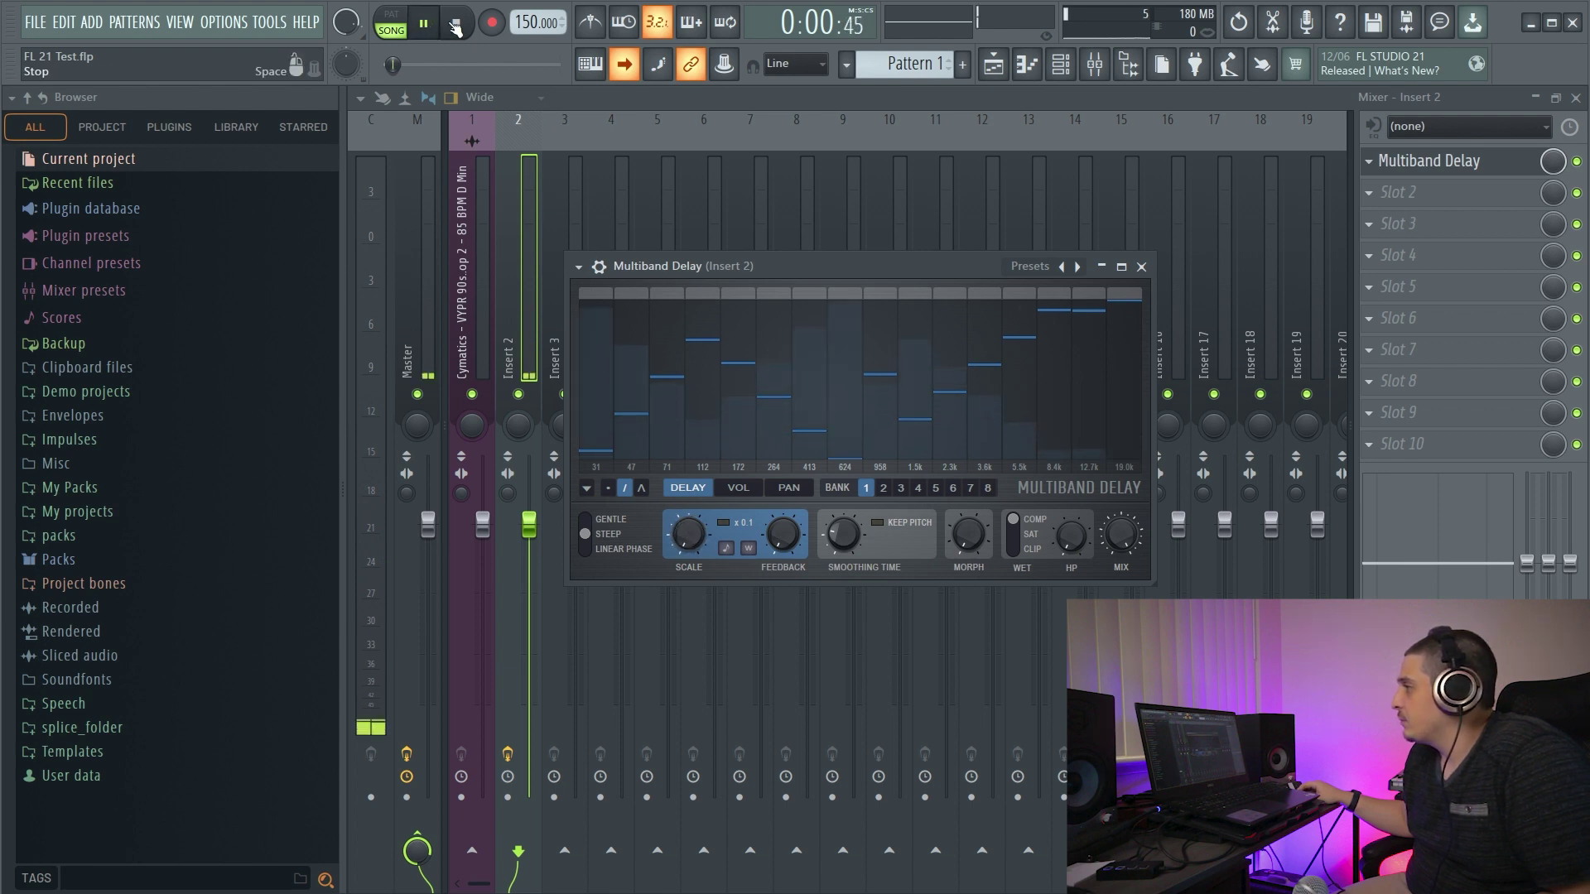
click(457, 25)
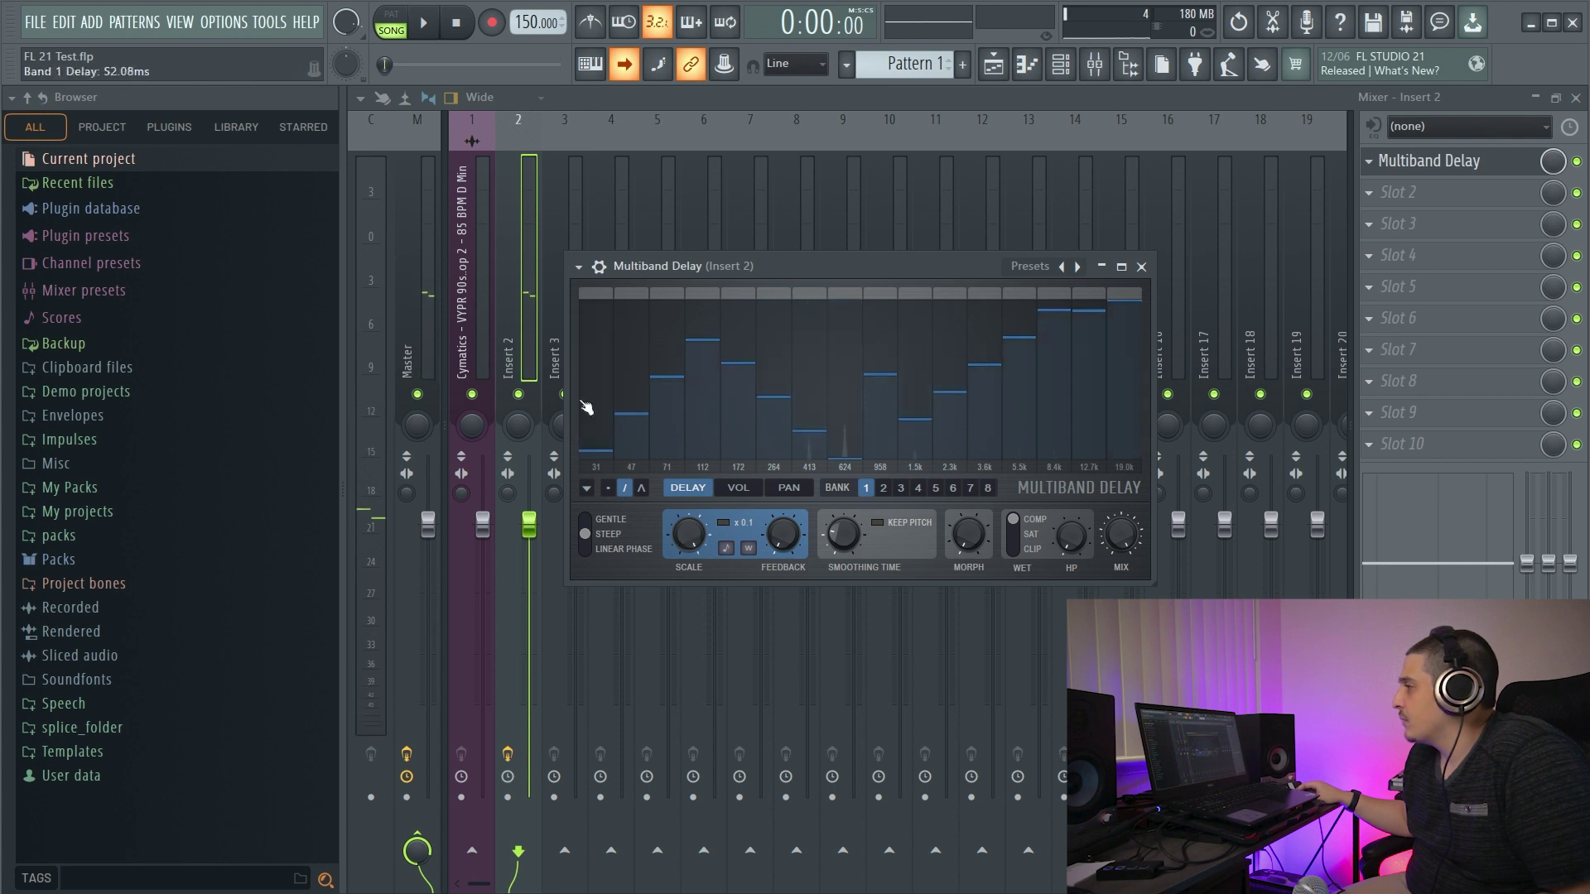
click(425, 25)
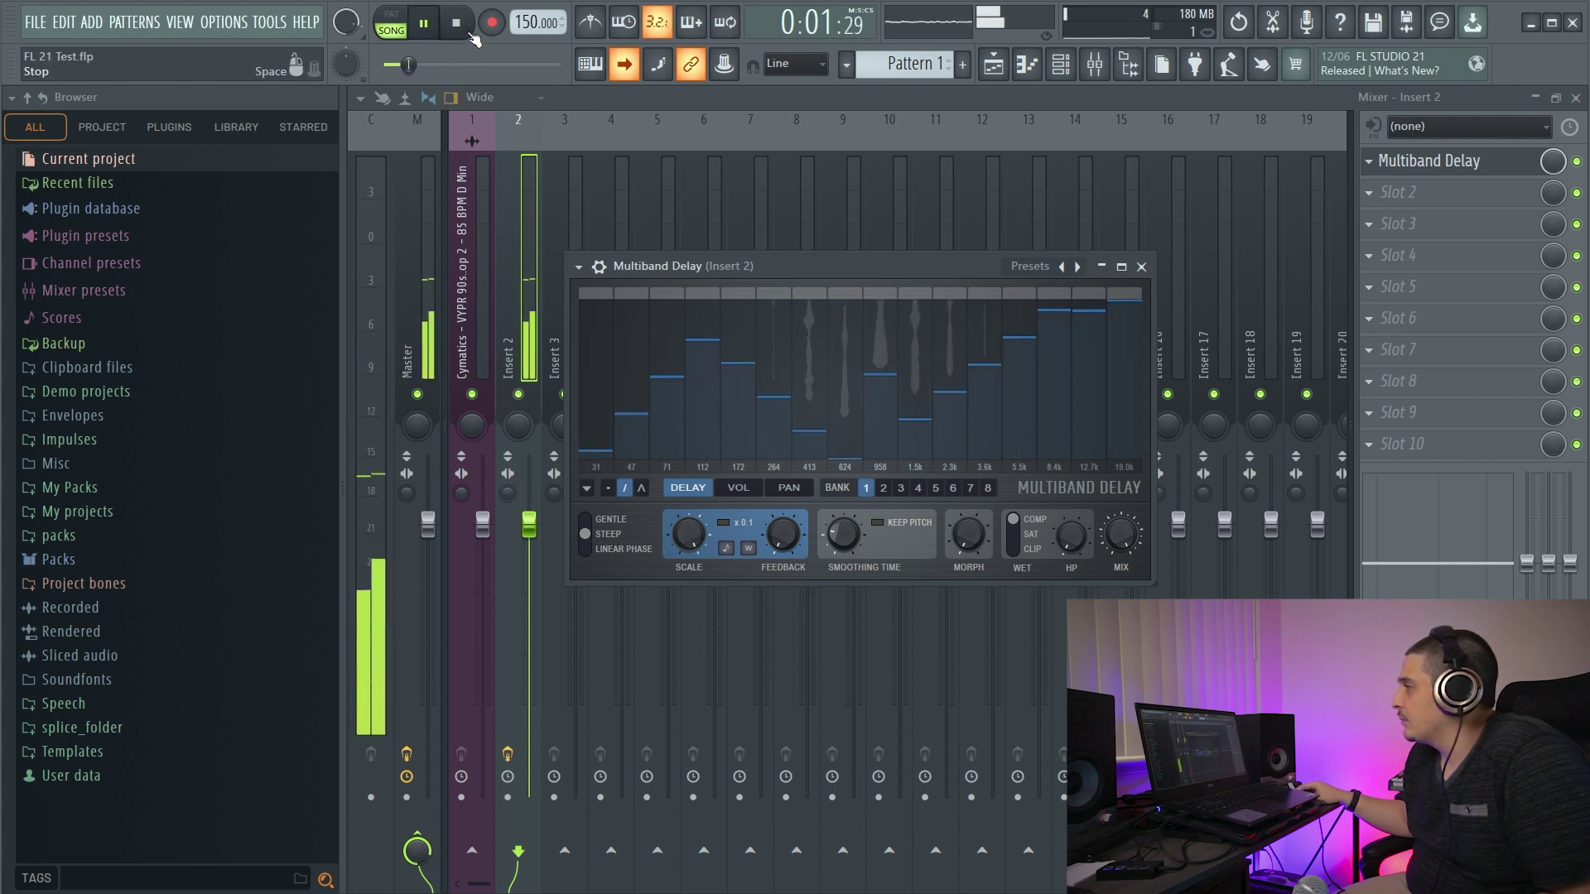
click(458, 24)
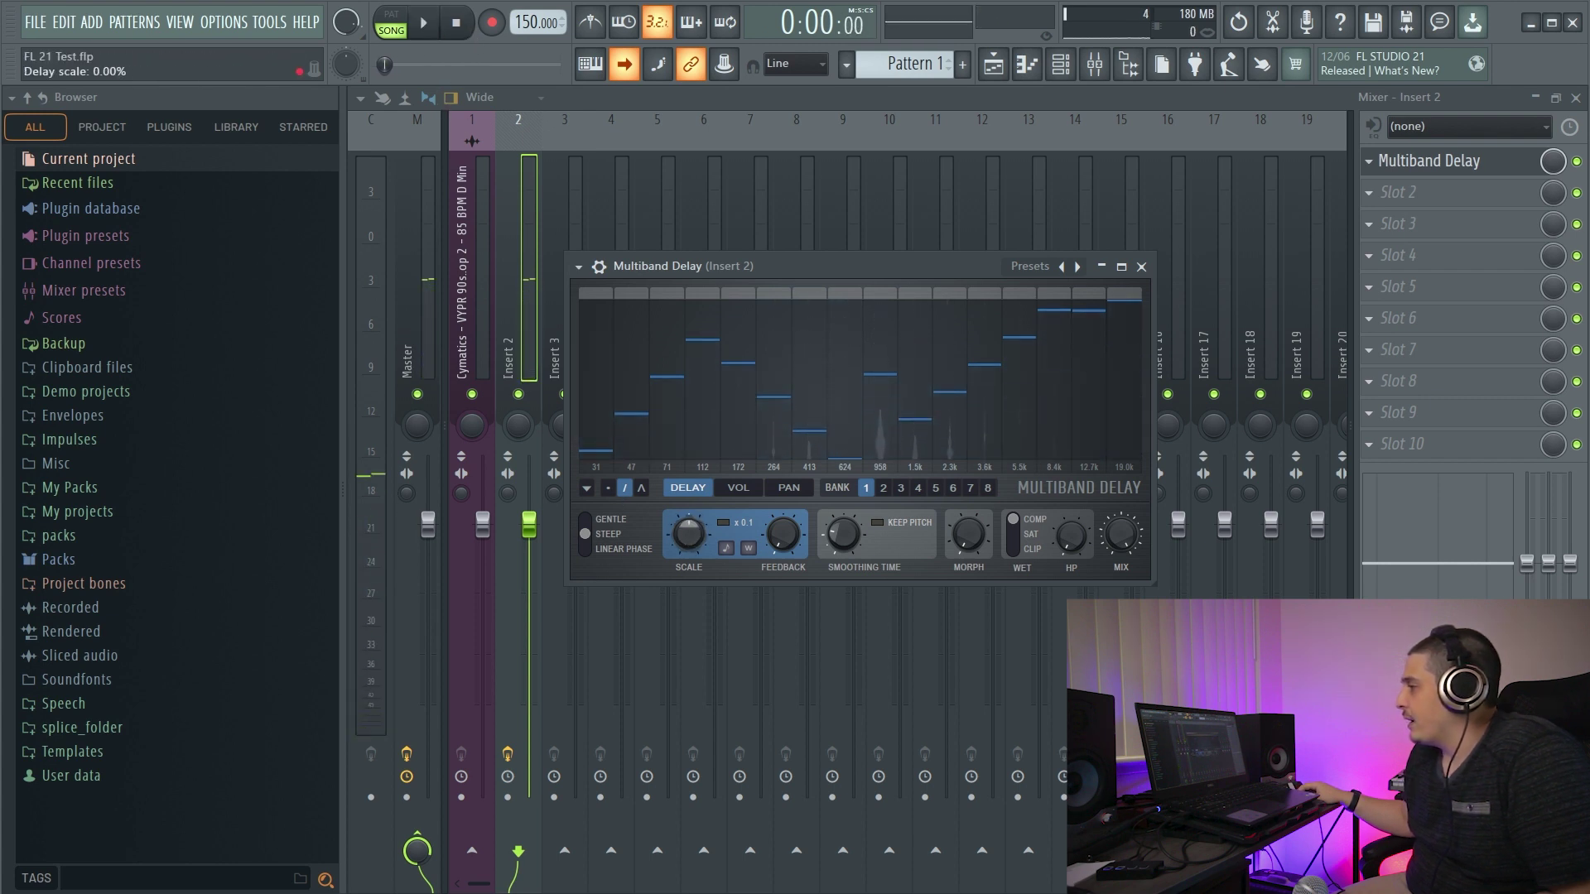
click(727, 523)
click(727, 523)
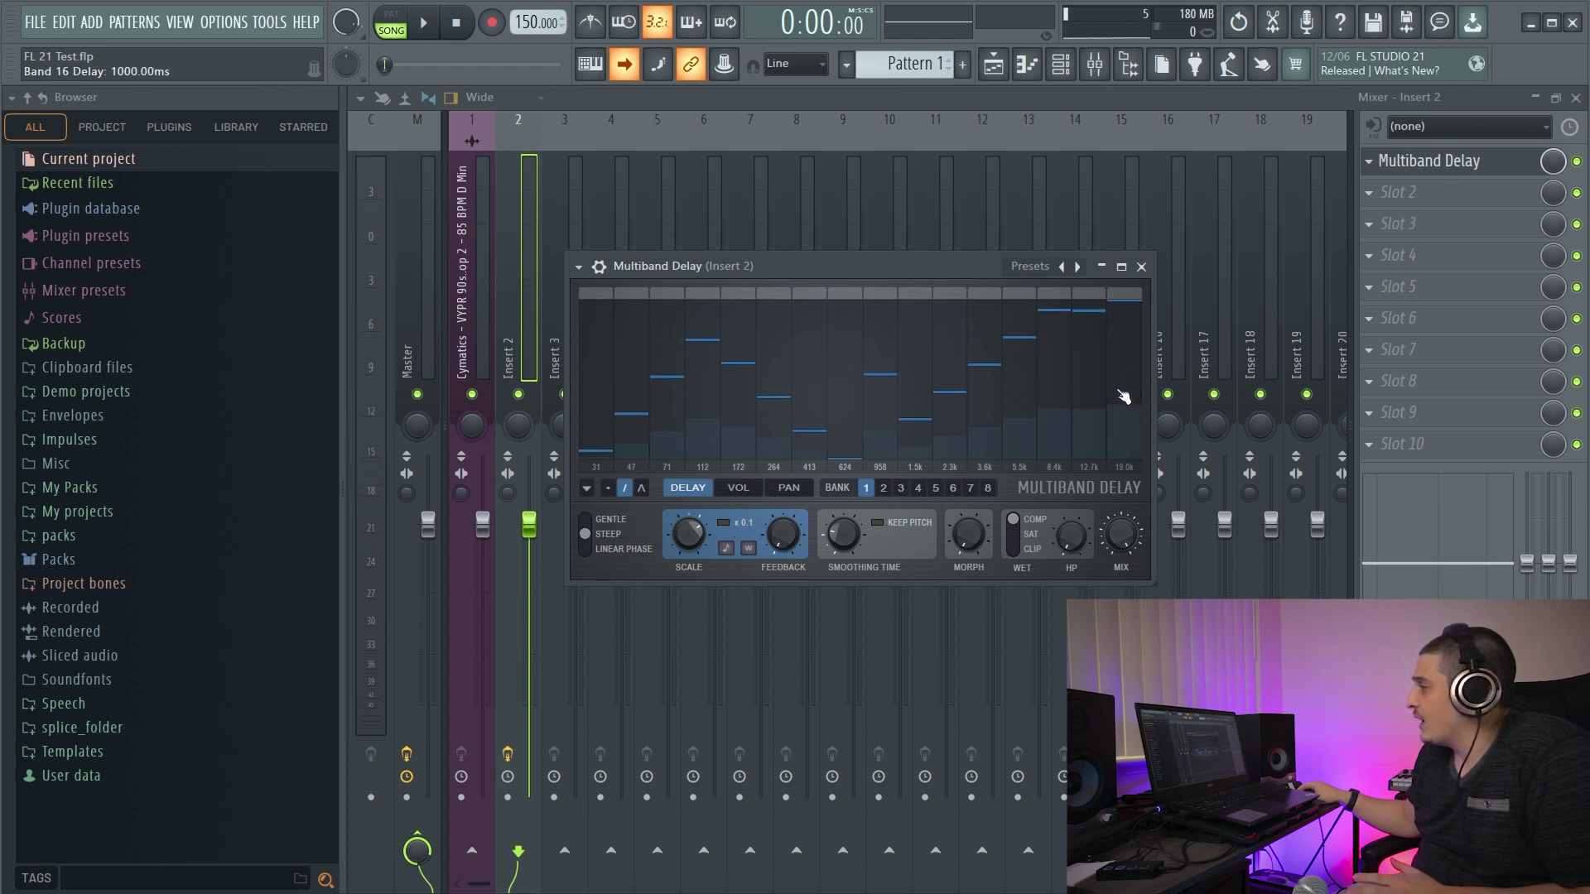
click(725, 525)
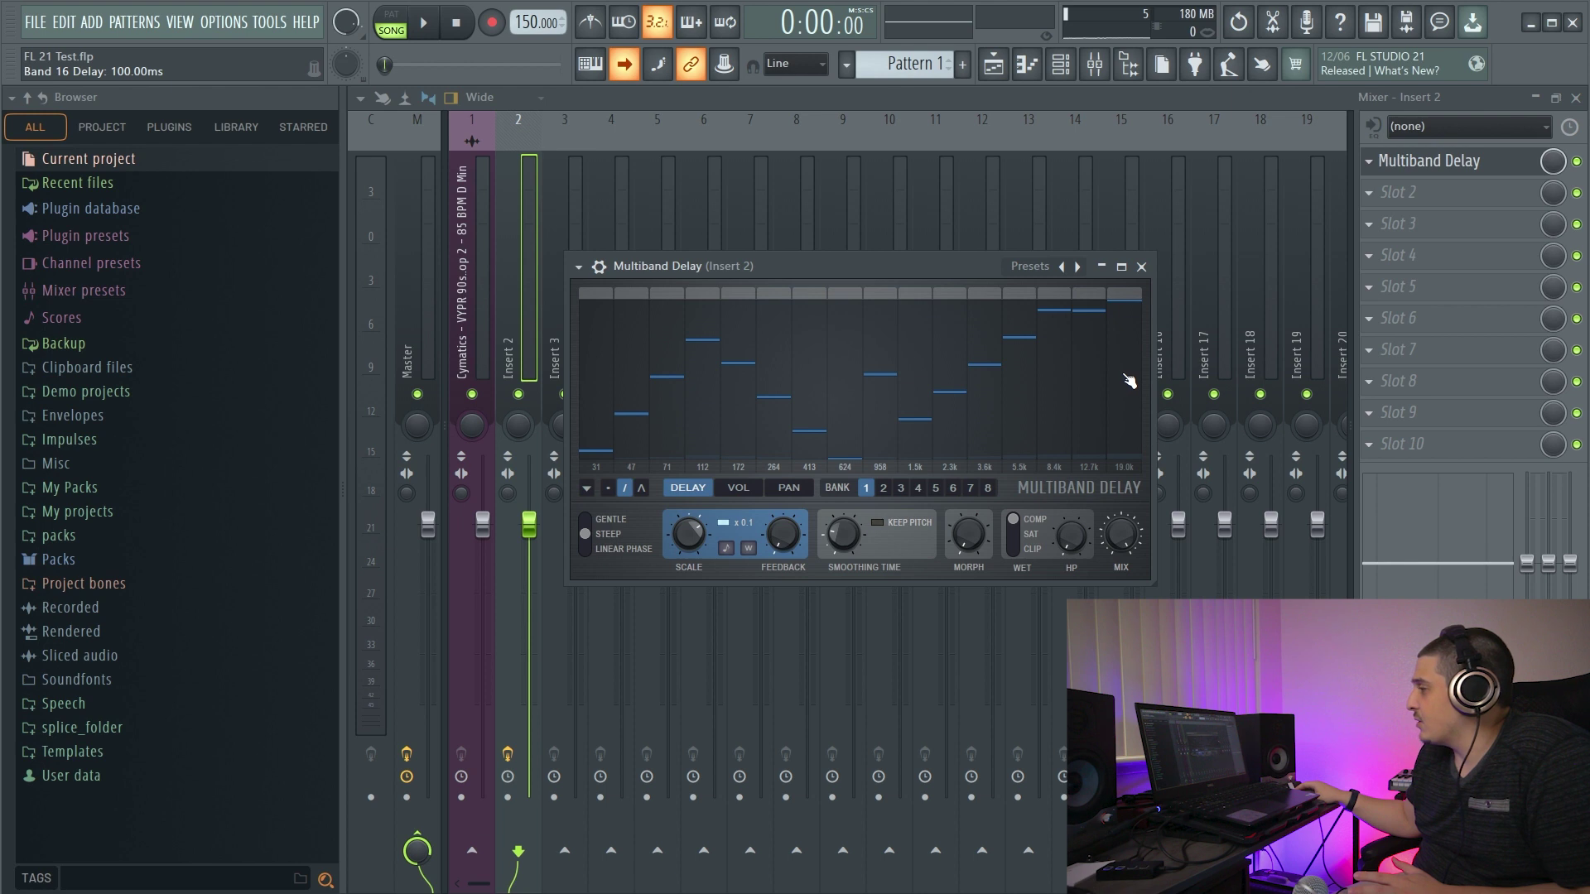
click(723, 522)
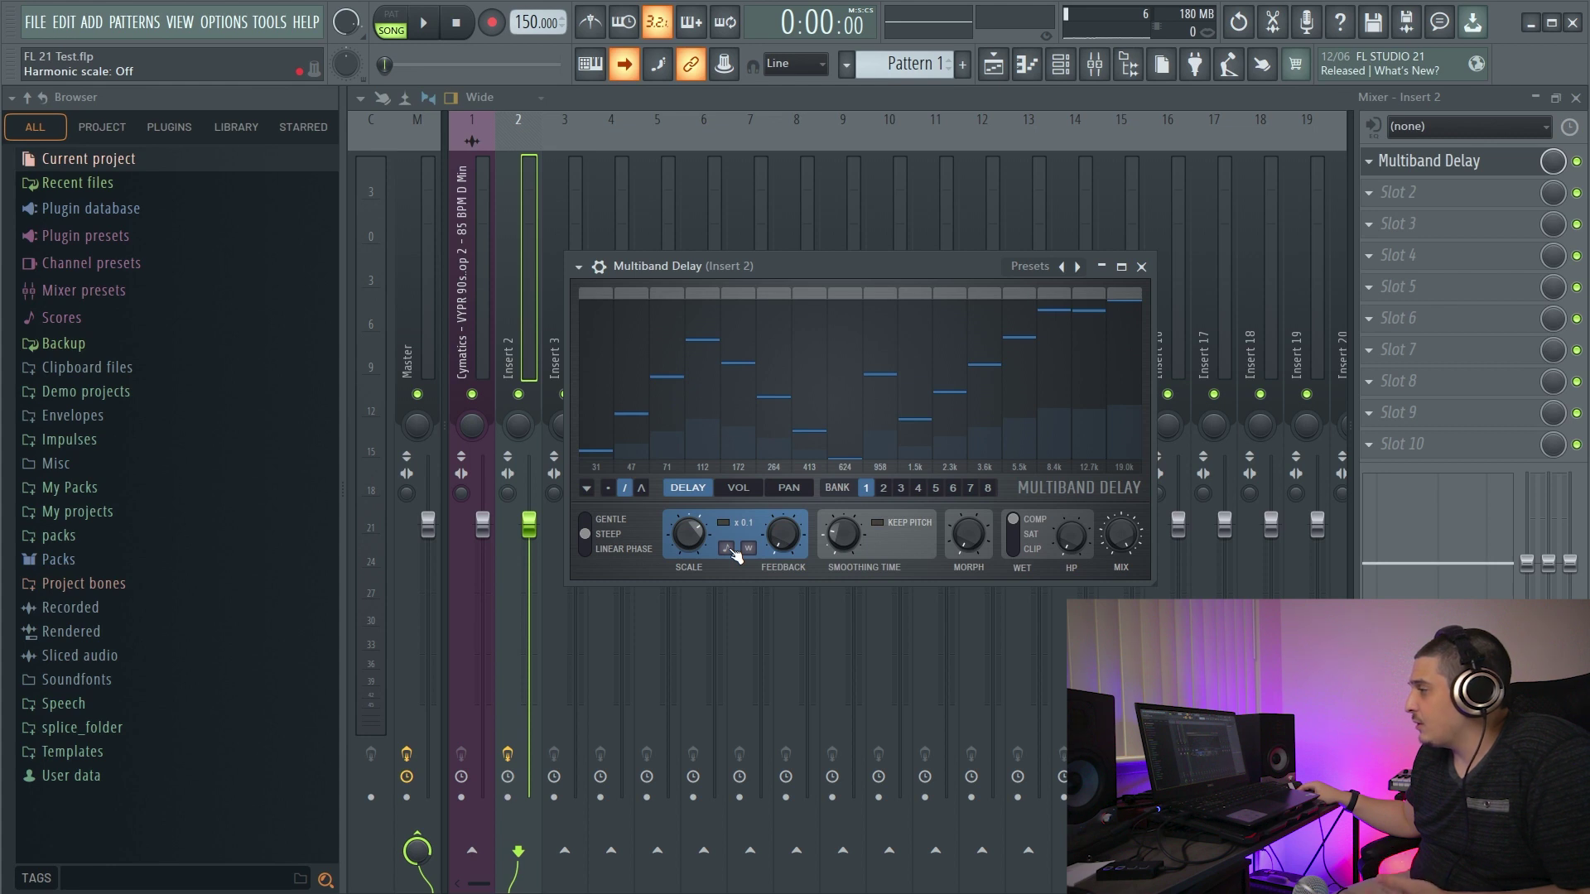
Step: Turn on the Harmonic scale button under the Scale knob
click(727, 549)
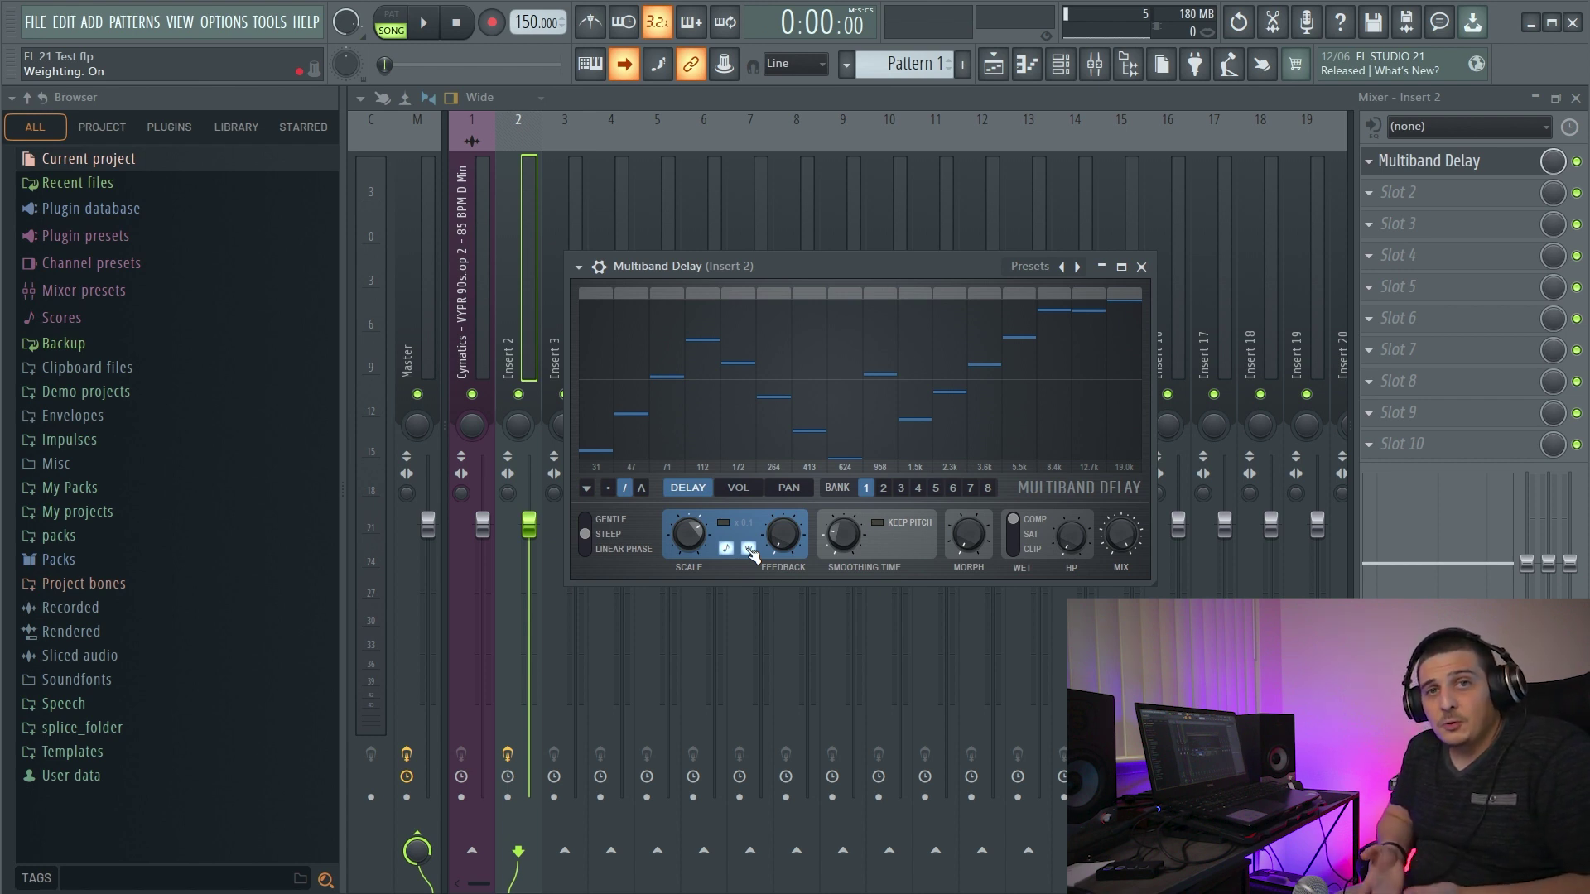
Step: During playback, toggle W weighting on and off and raise Feedback to 61.80%
key(space)
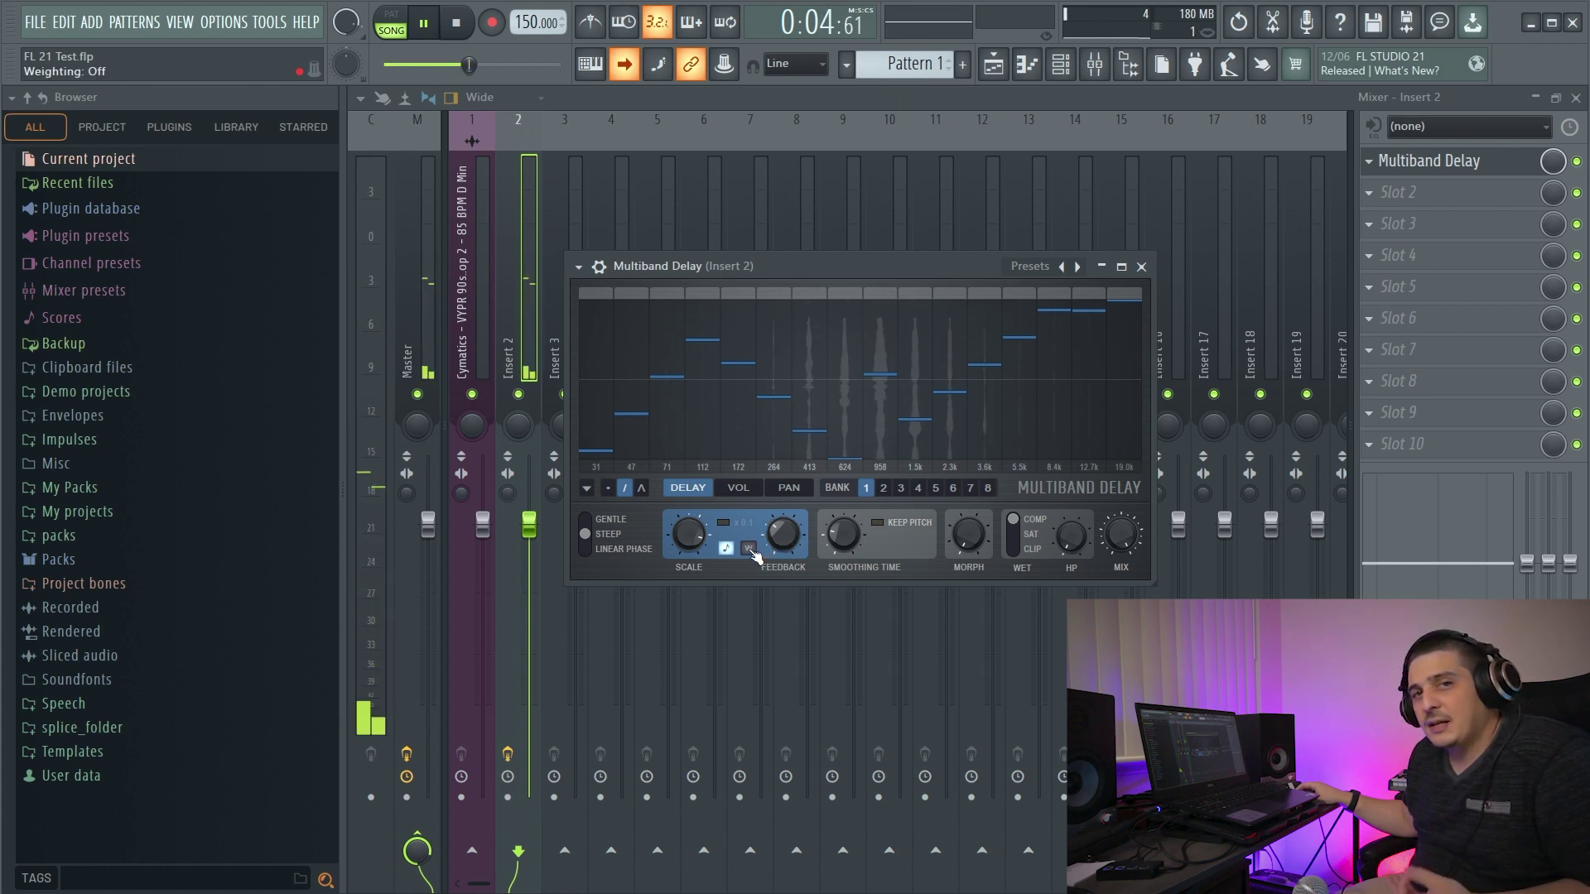
click(750, 549)
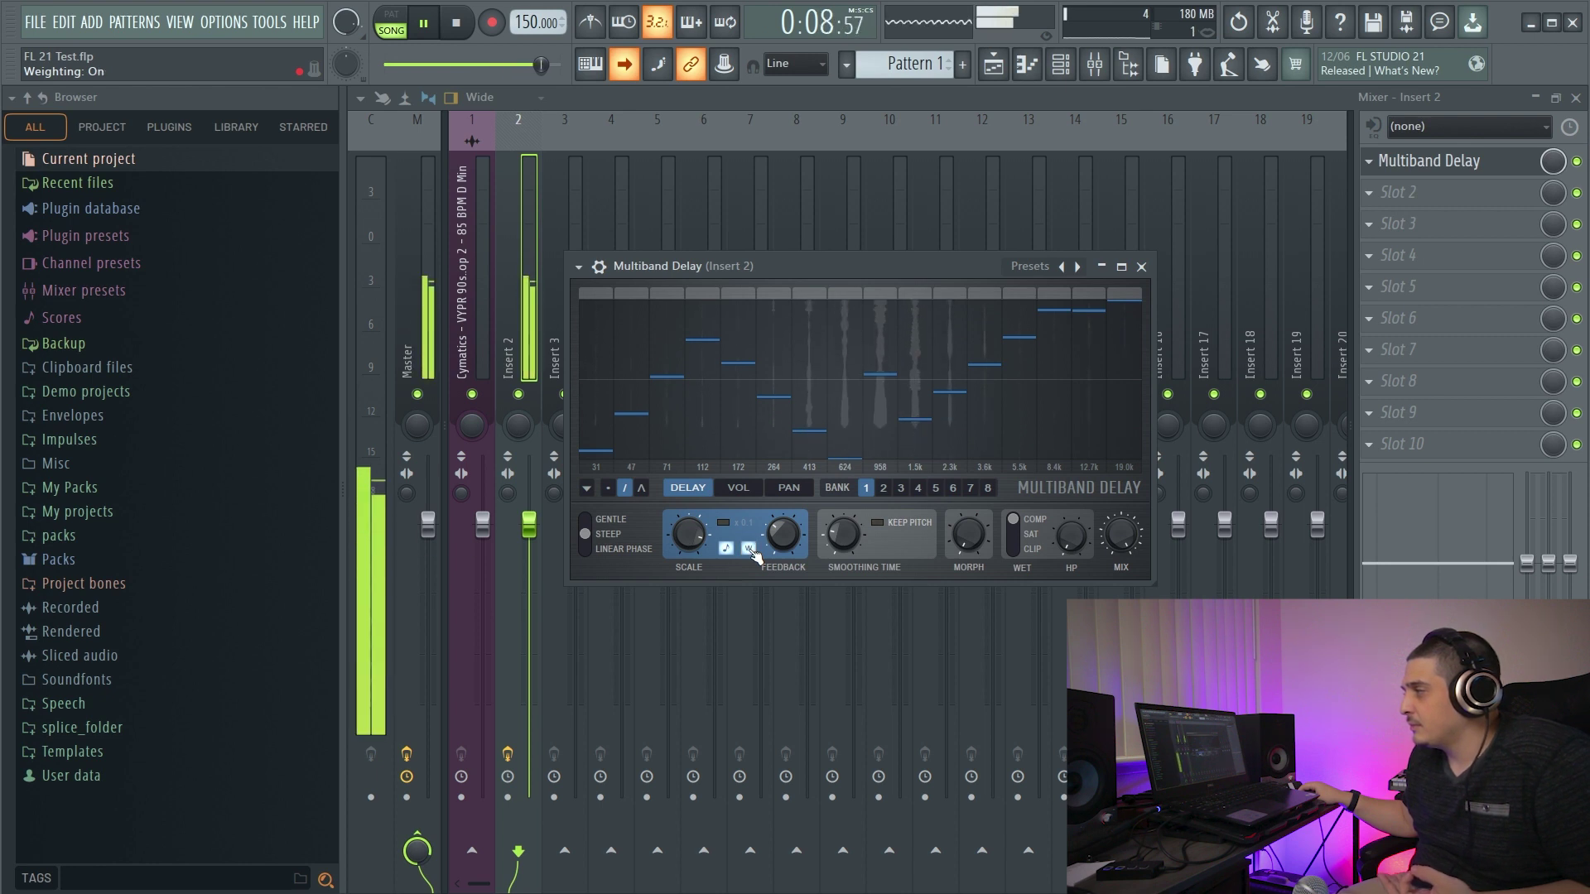
click(750, 549)
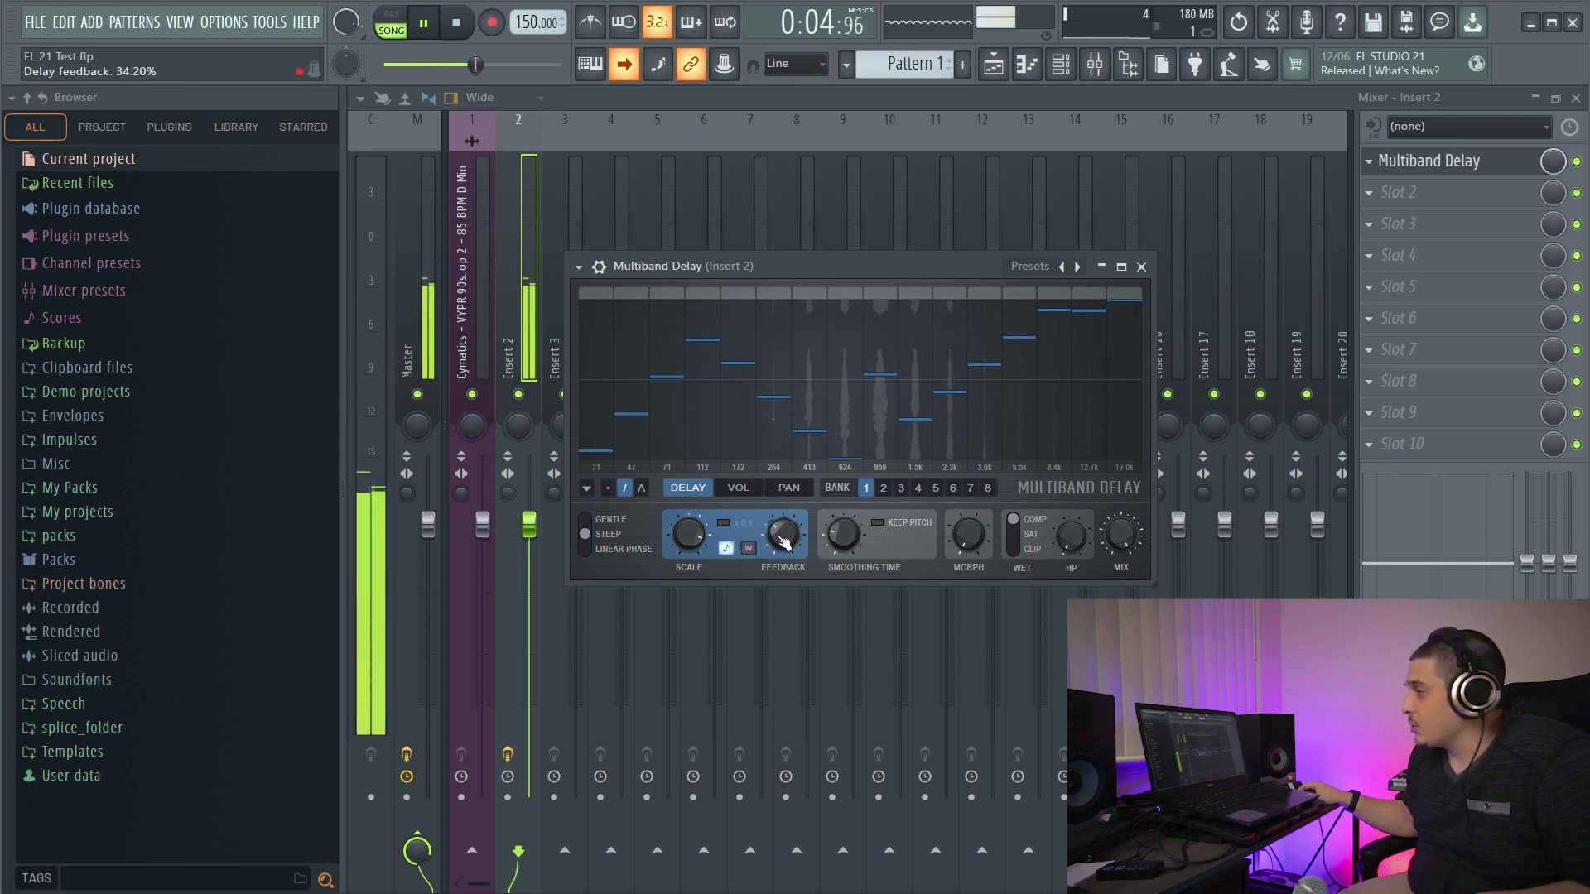
drag(784, 540, 784, 441)
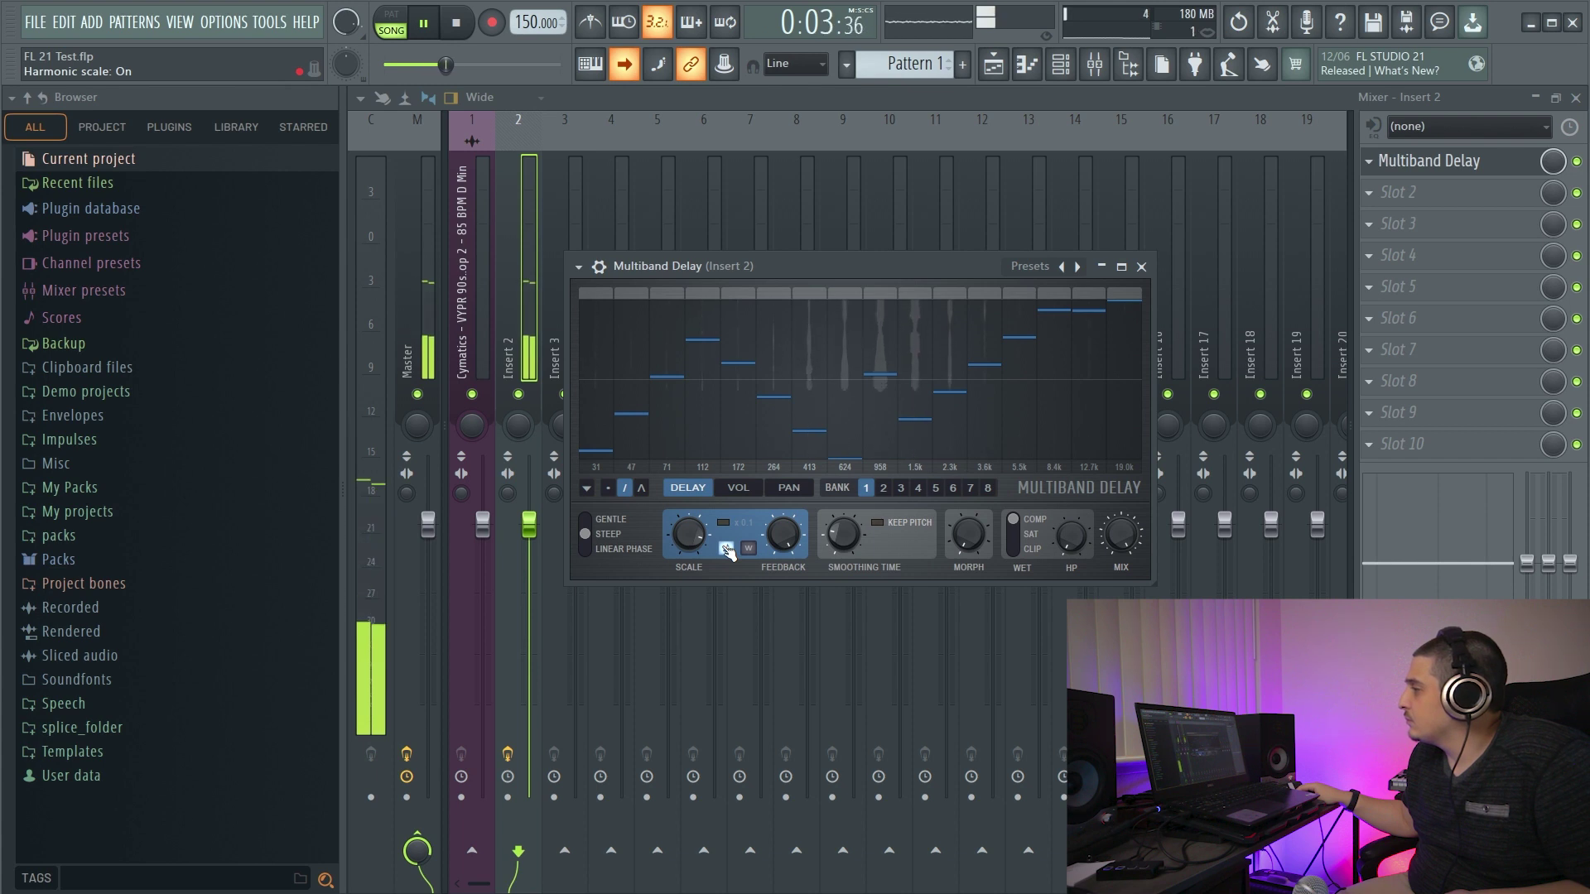
key(space)
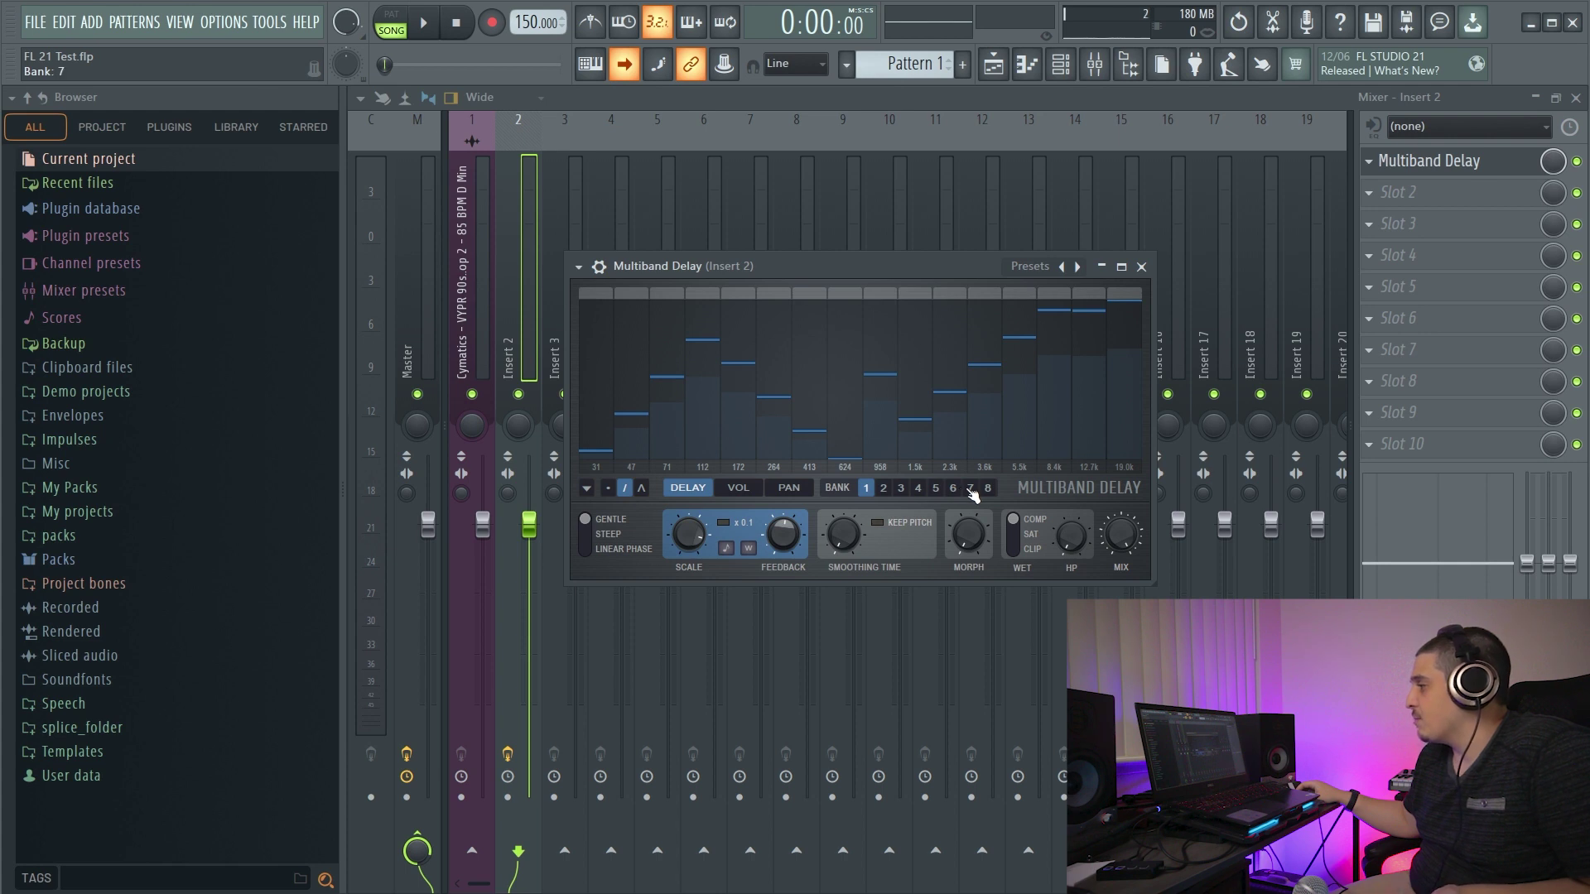
Step: Set smoothing time to 0 ms and audition banks 6, 1, 3 and 7 during playback
drag(845, 530, 854, 463)
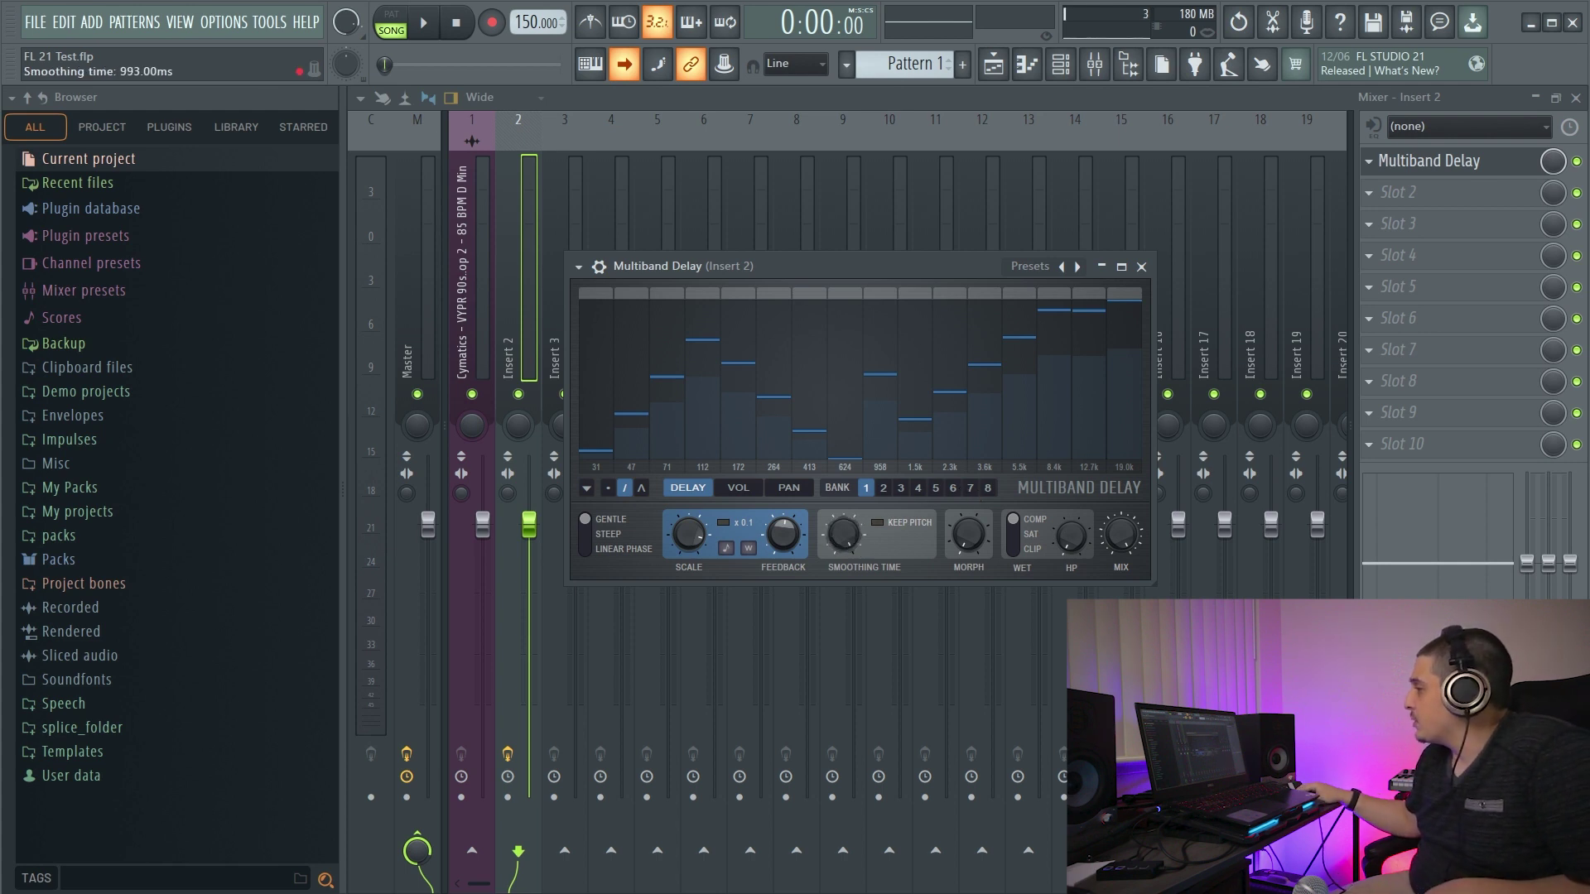
click(953, 489)
key(space)
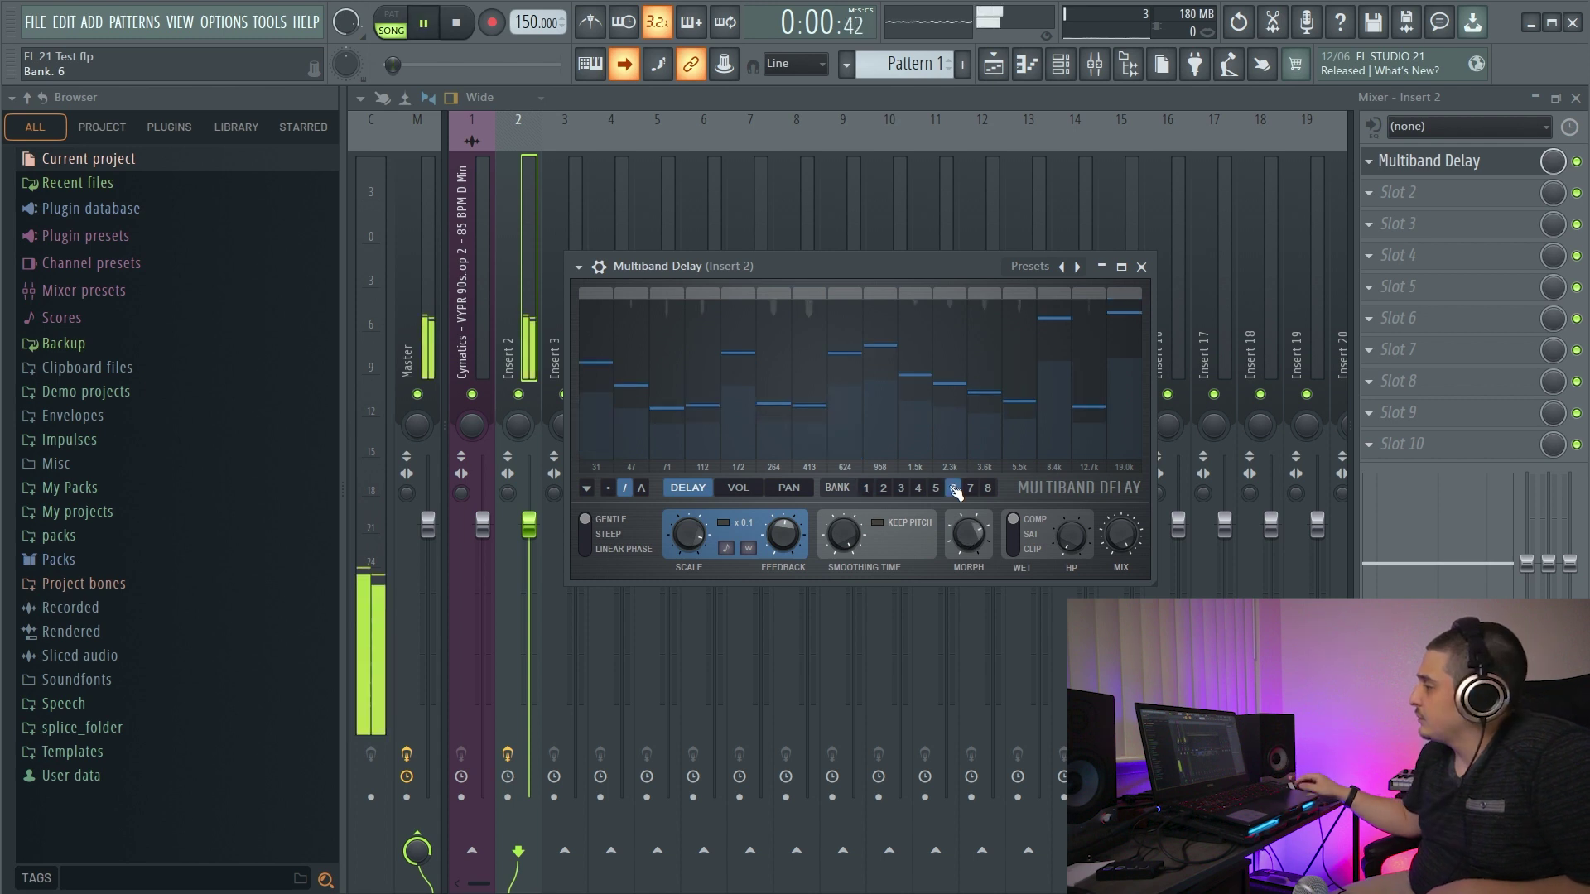
click(868, 490)
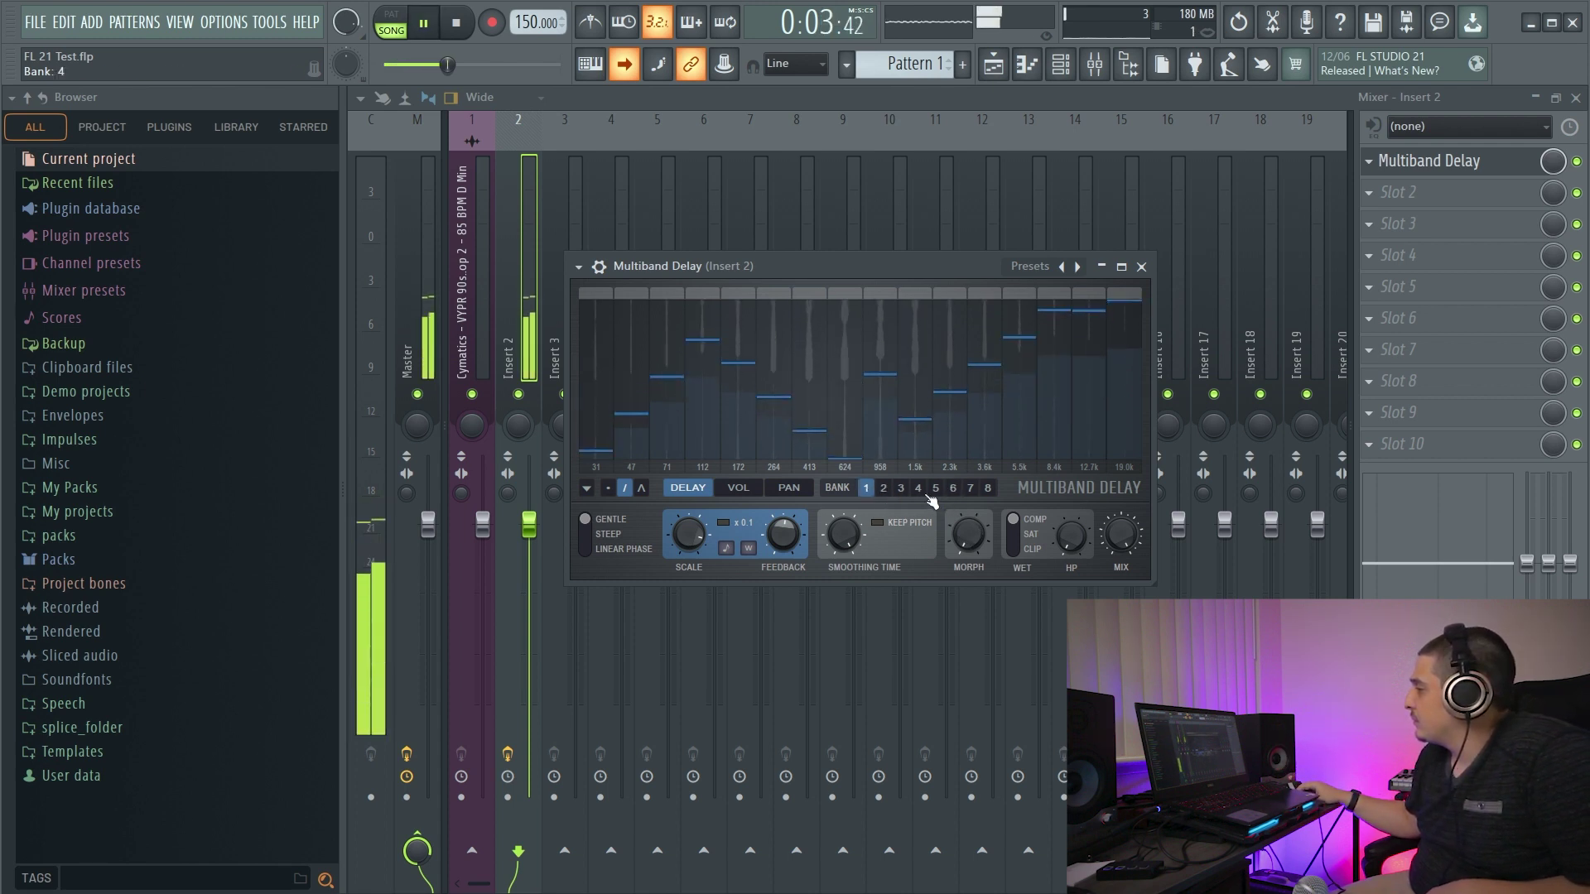
click(901, 489)
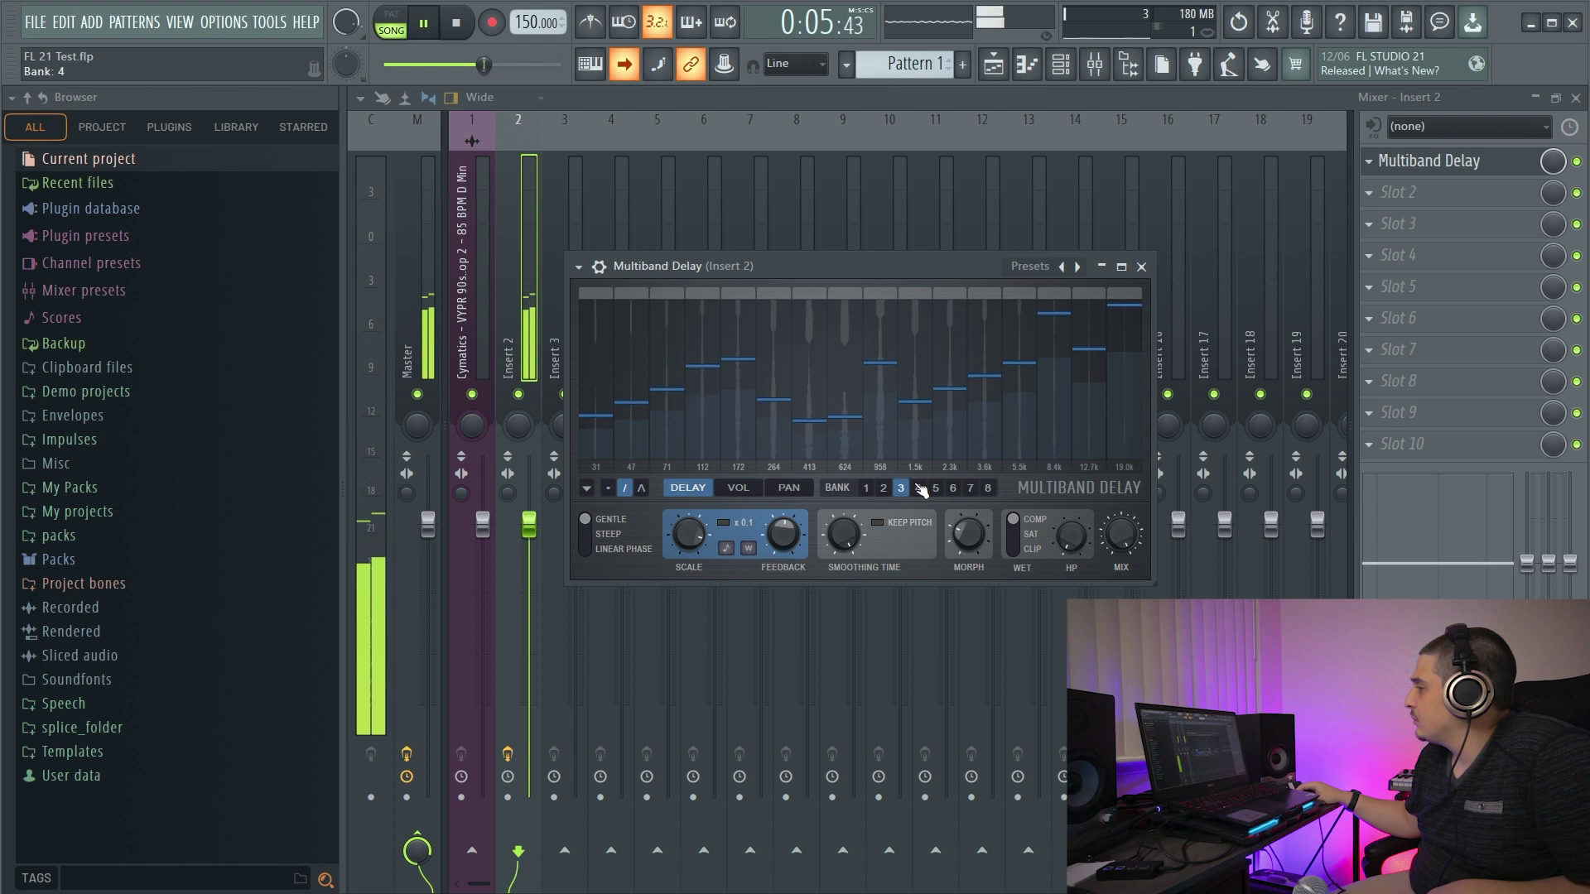
click(971, 488)
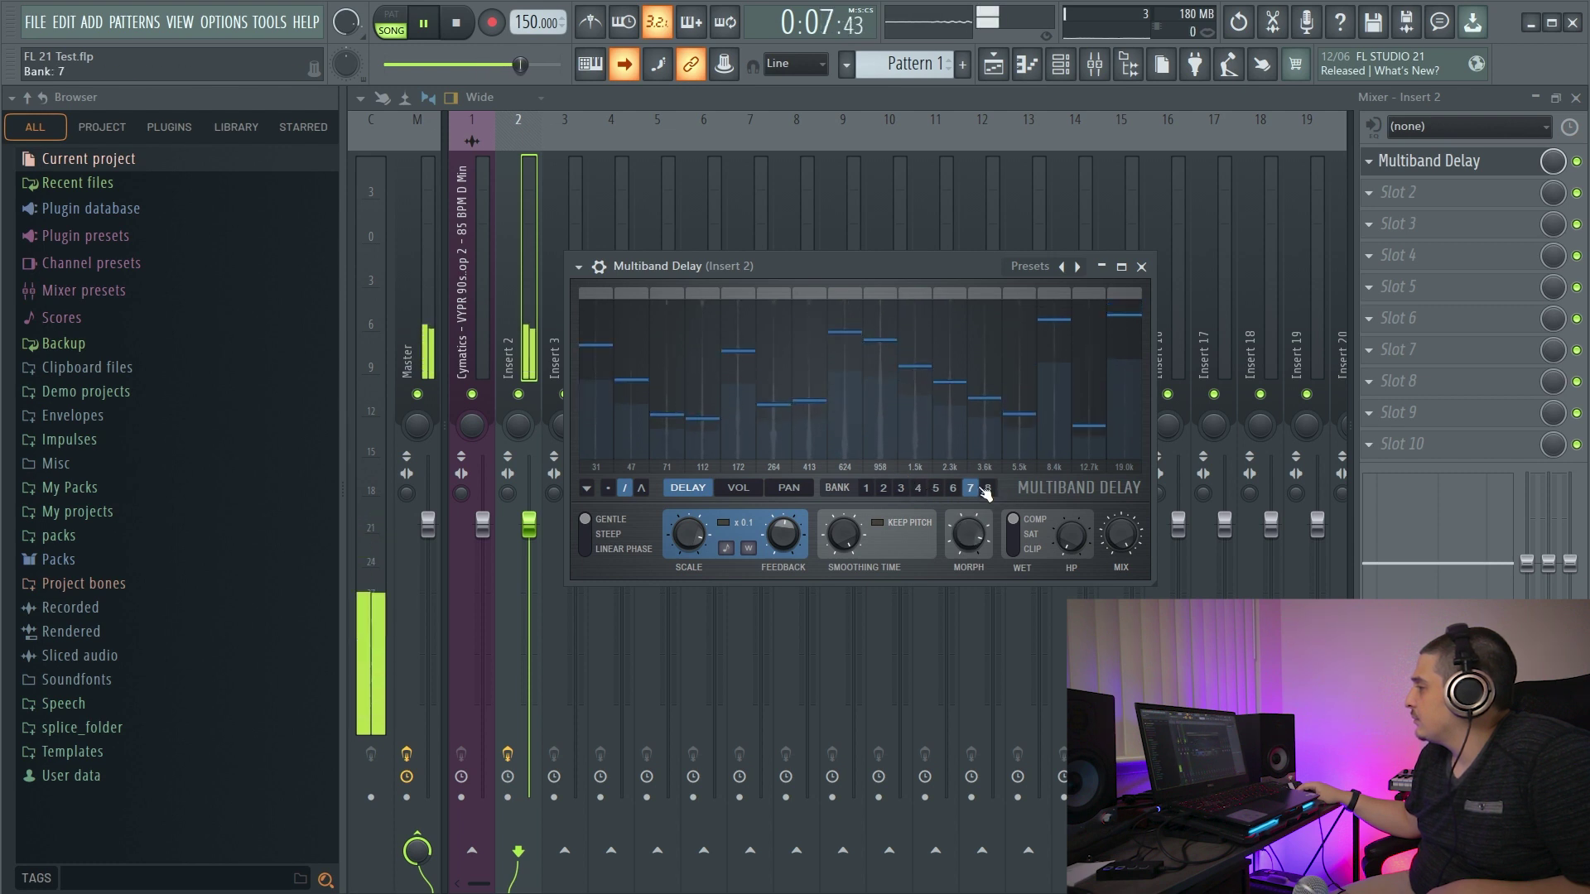
key(space)
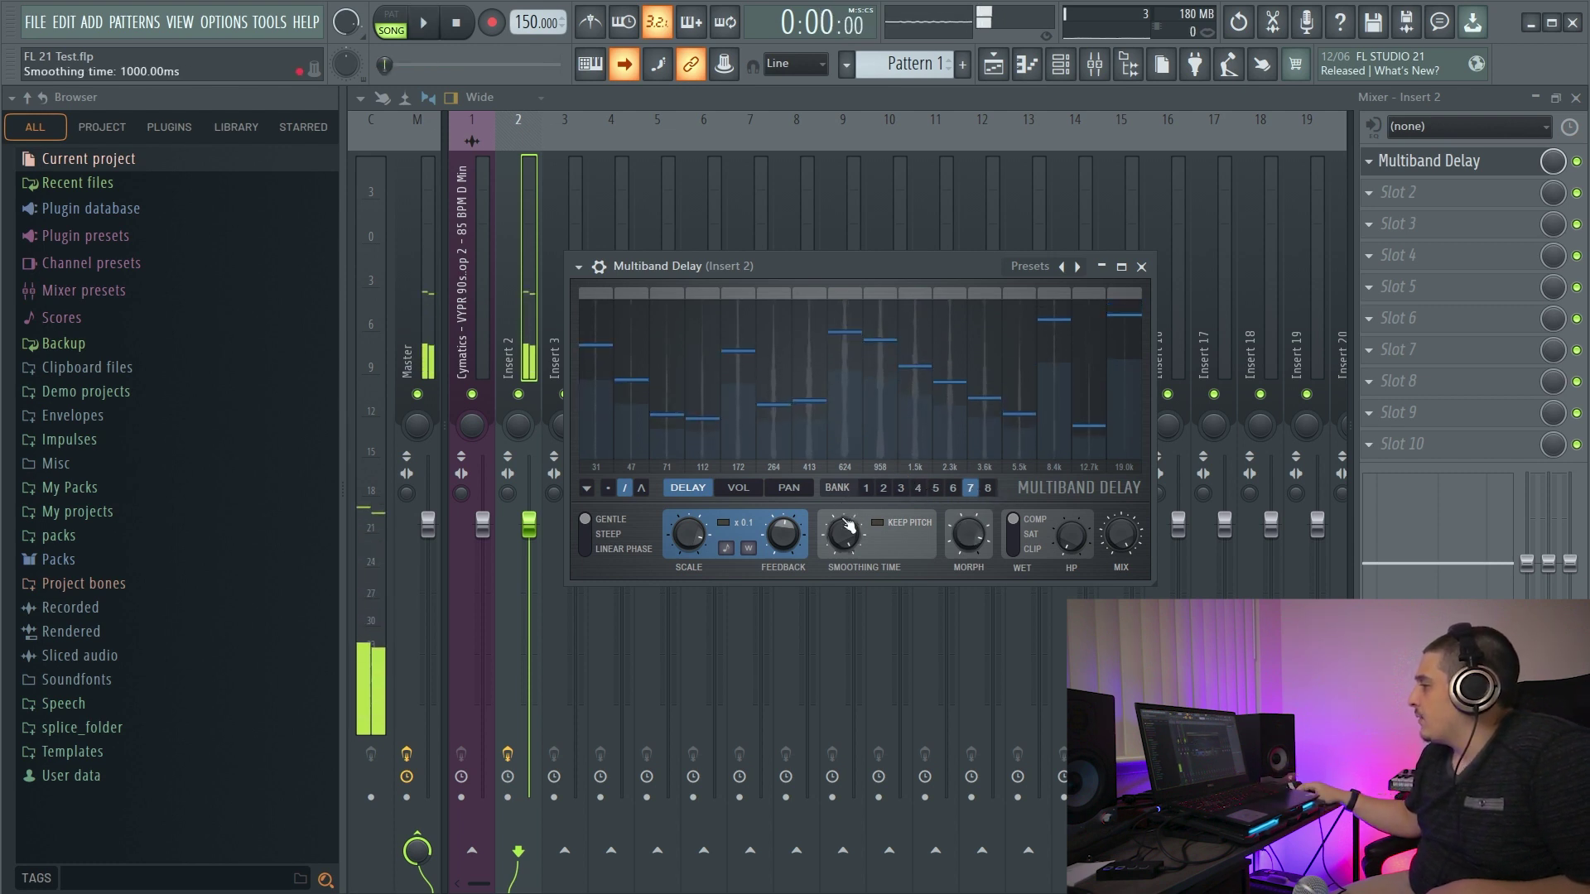
Step: Audition bank 2, settle on bank 4, and set smoothing time to about 309 ms
click(883, 489)
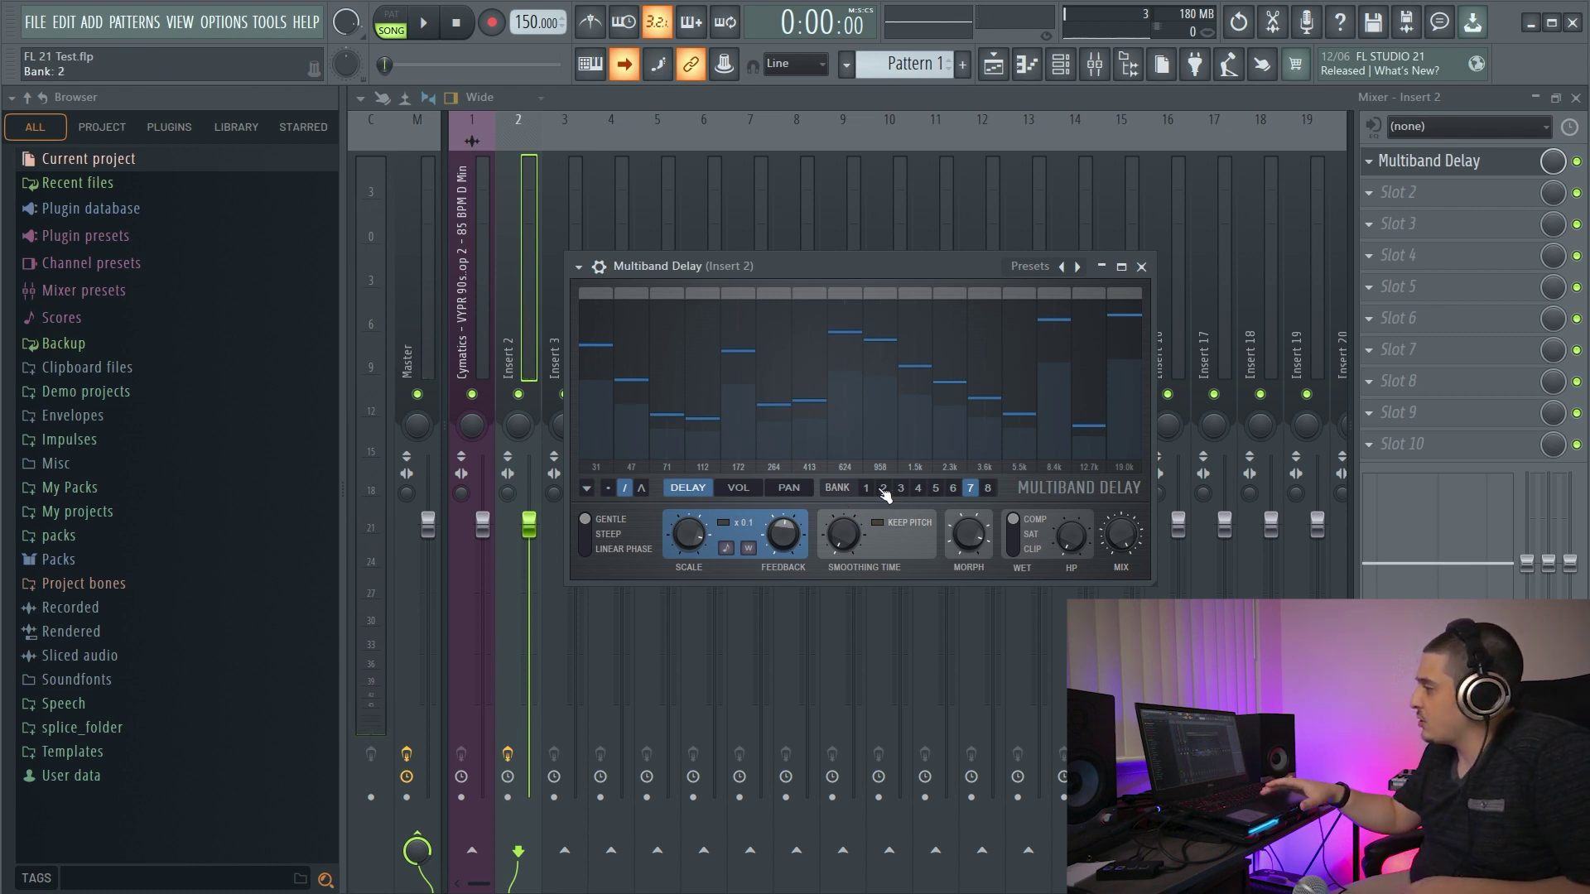
key(space)
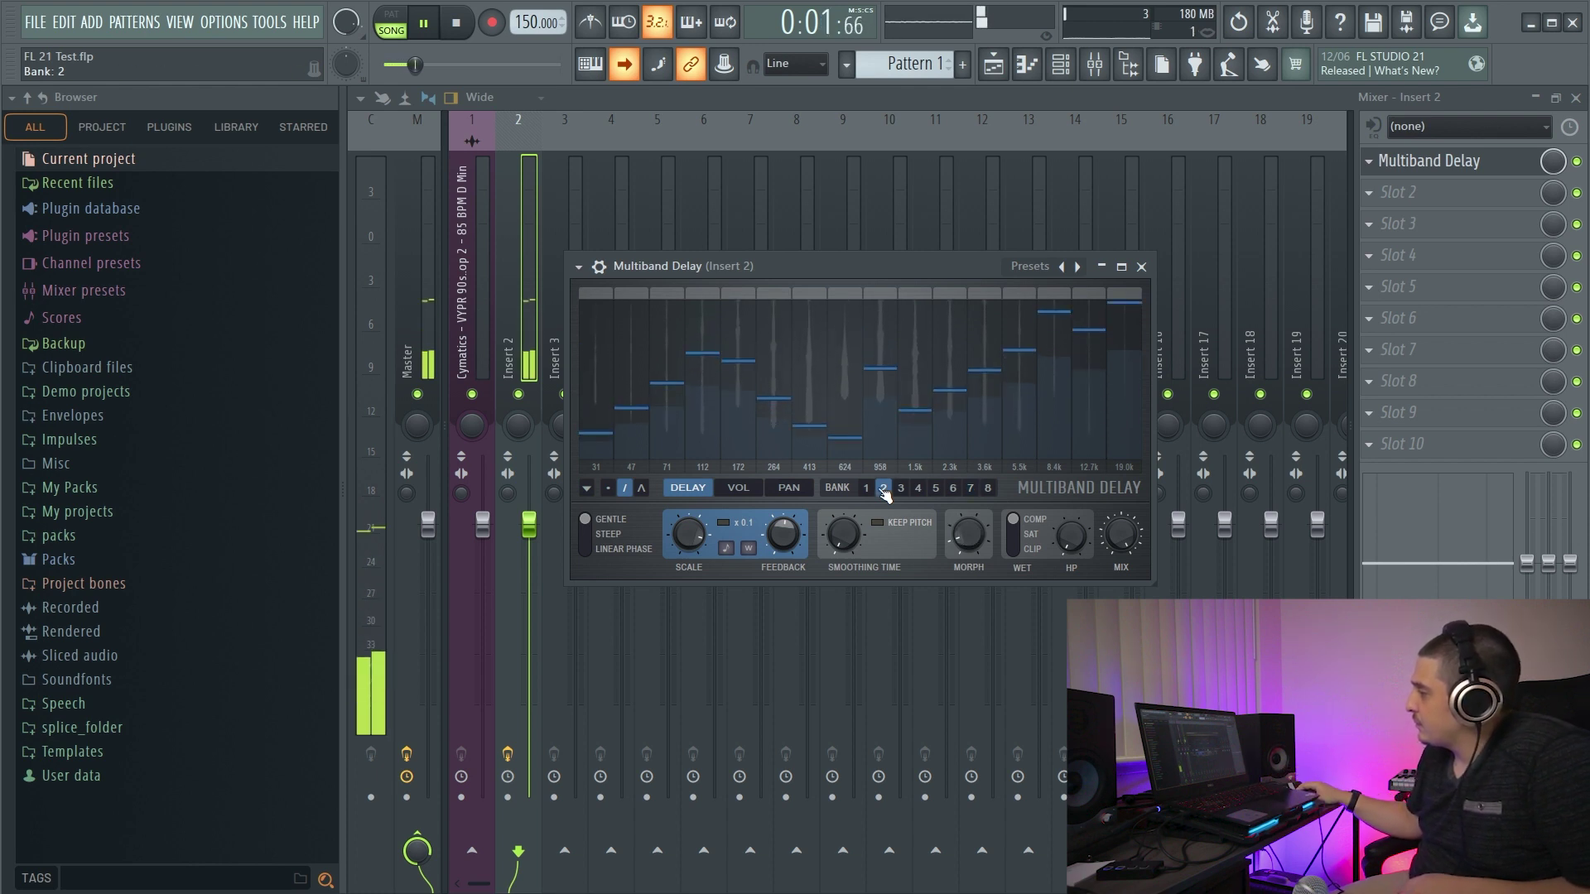
click(917, 488)
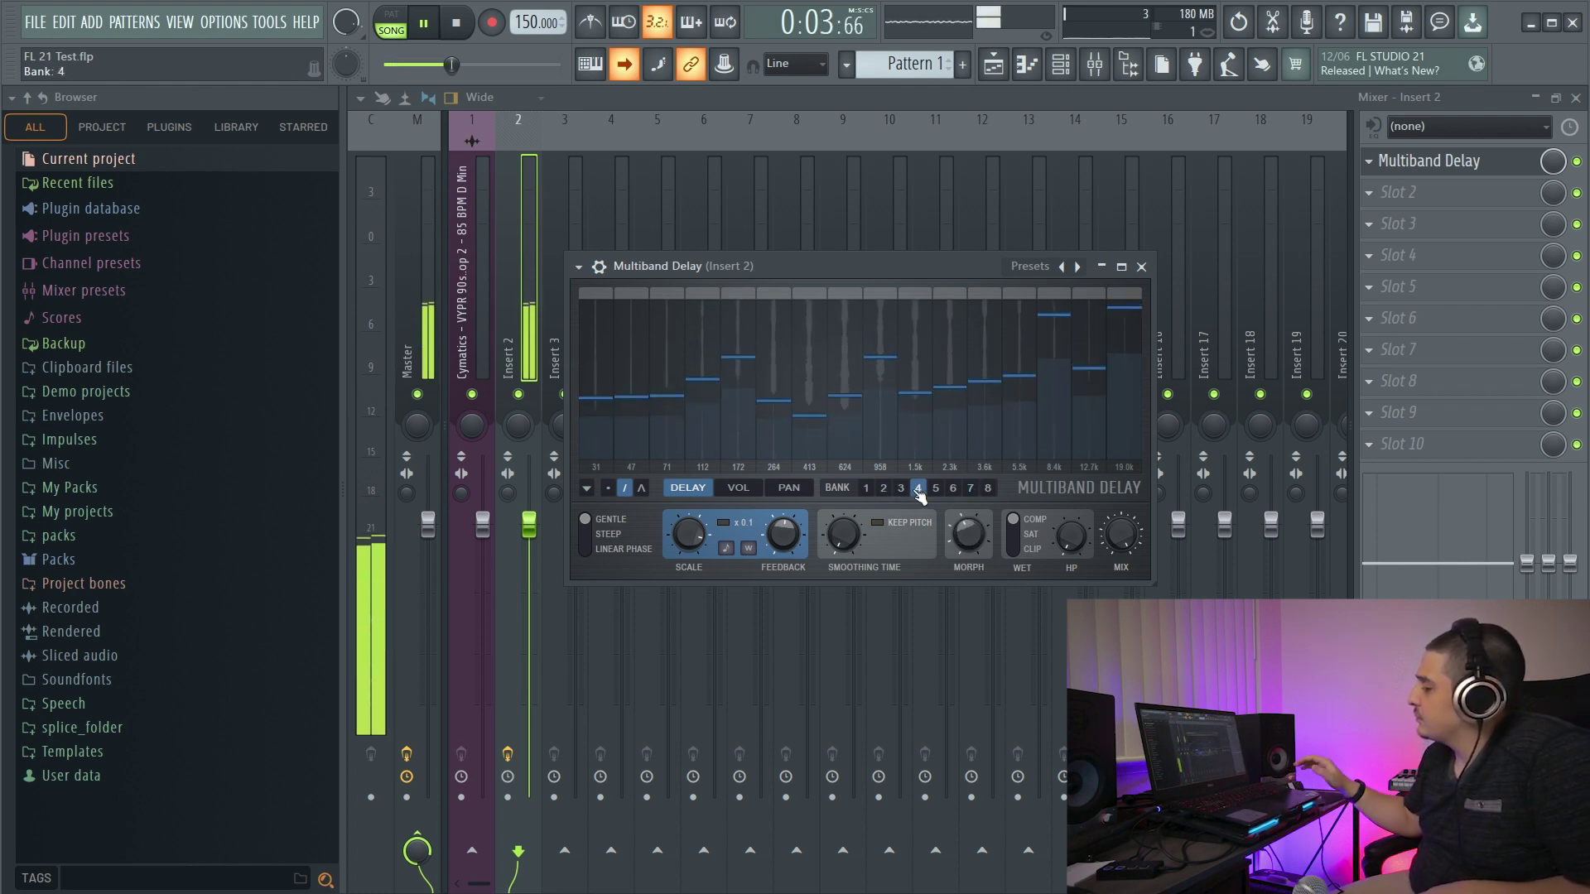
key(space)
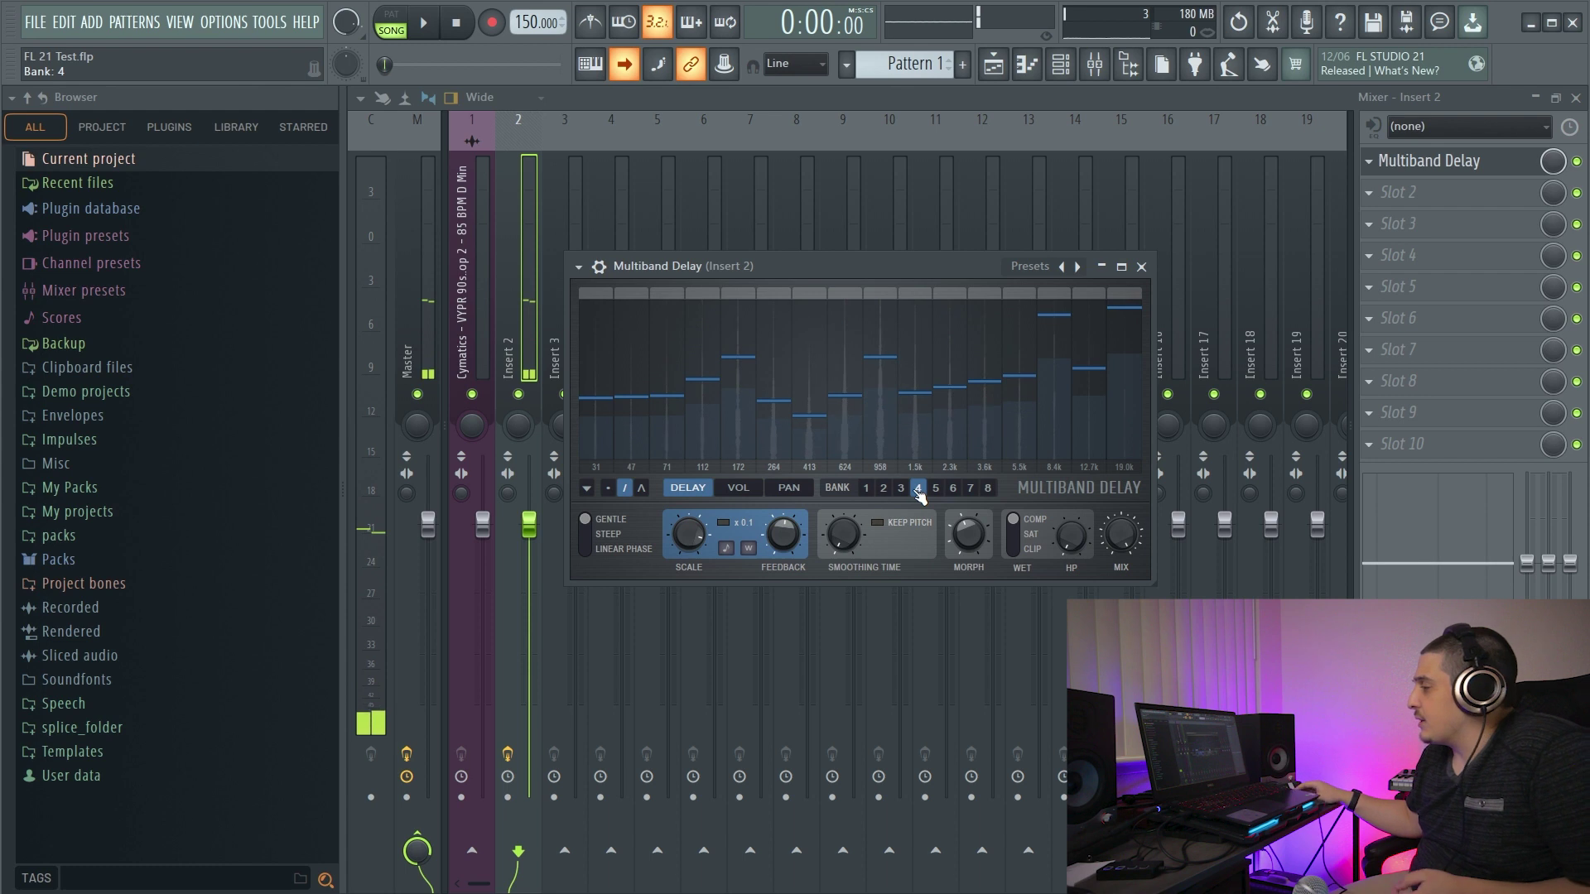
mouse_move(843, 537)
mouse_down()
mouse_move(844, 518)
mouse_move(844, 542)
mouse_up()
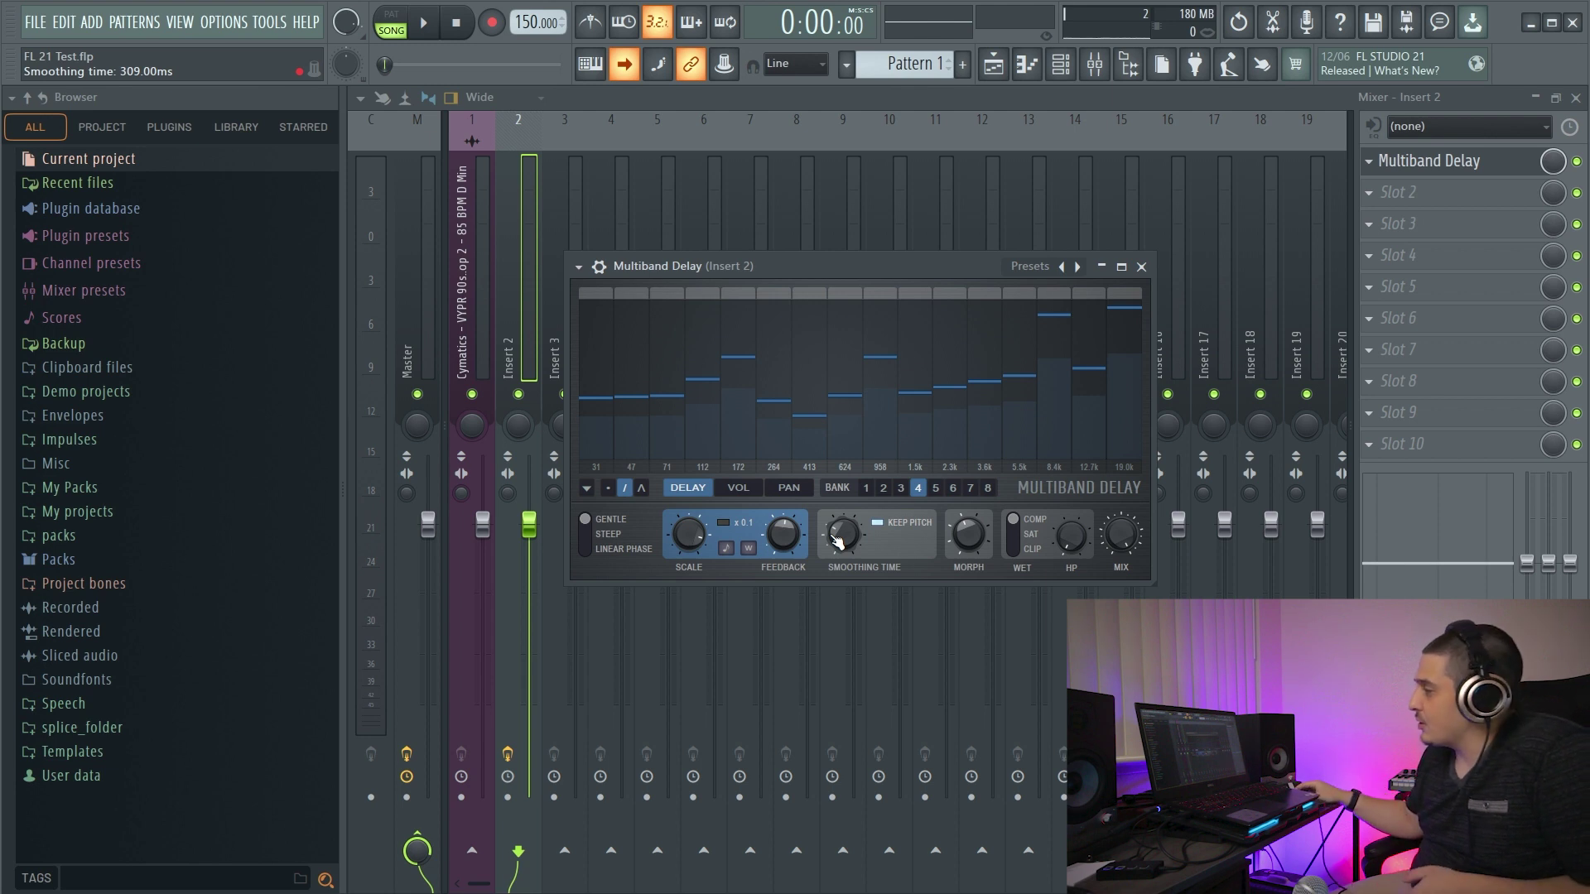
Step: Audition banks 1, 5, 7 and 3 in playback, stop on bank 3, and enable Keep Pitch
click(867, 489)
key(space)
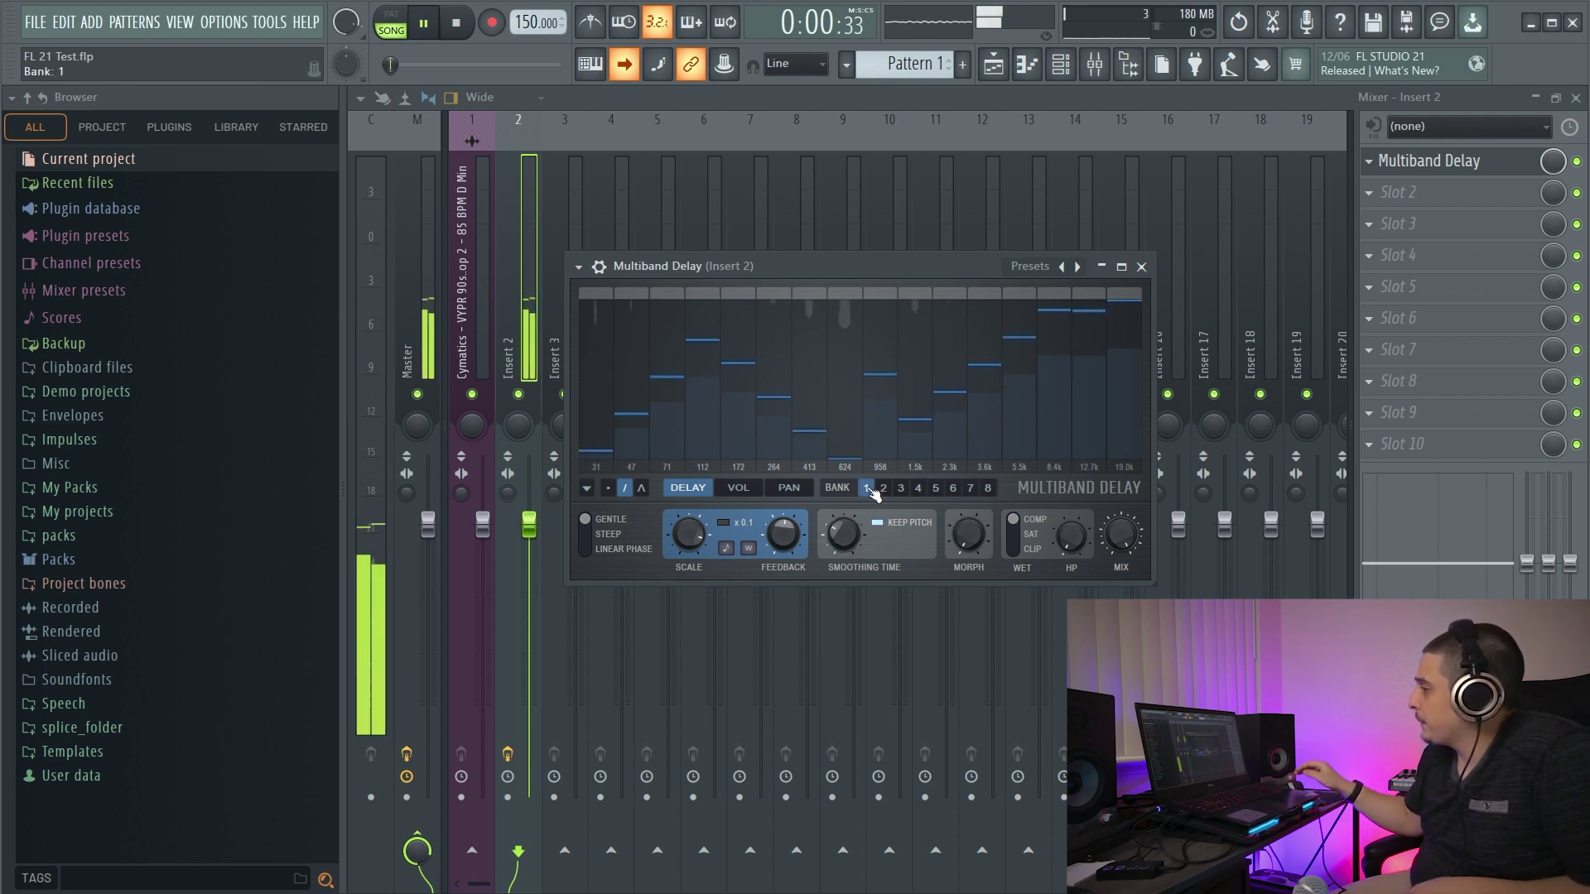
click(936, 489)
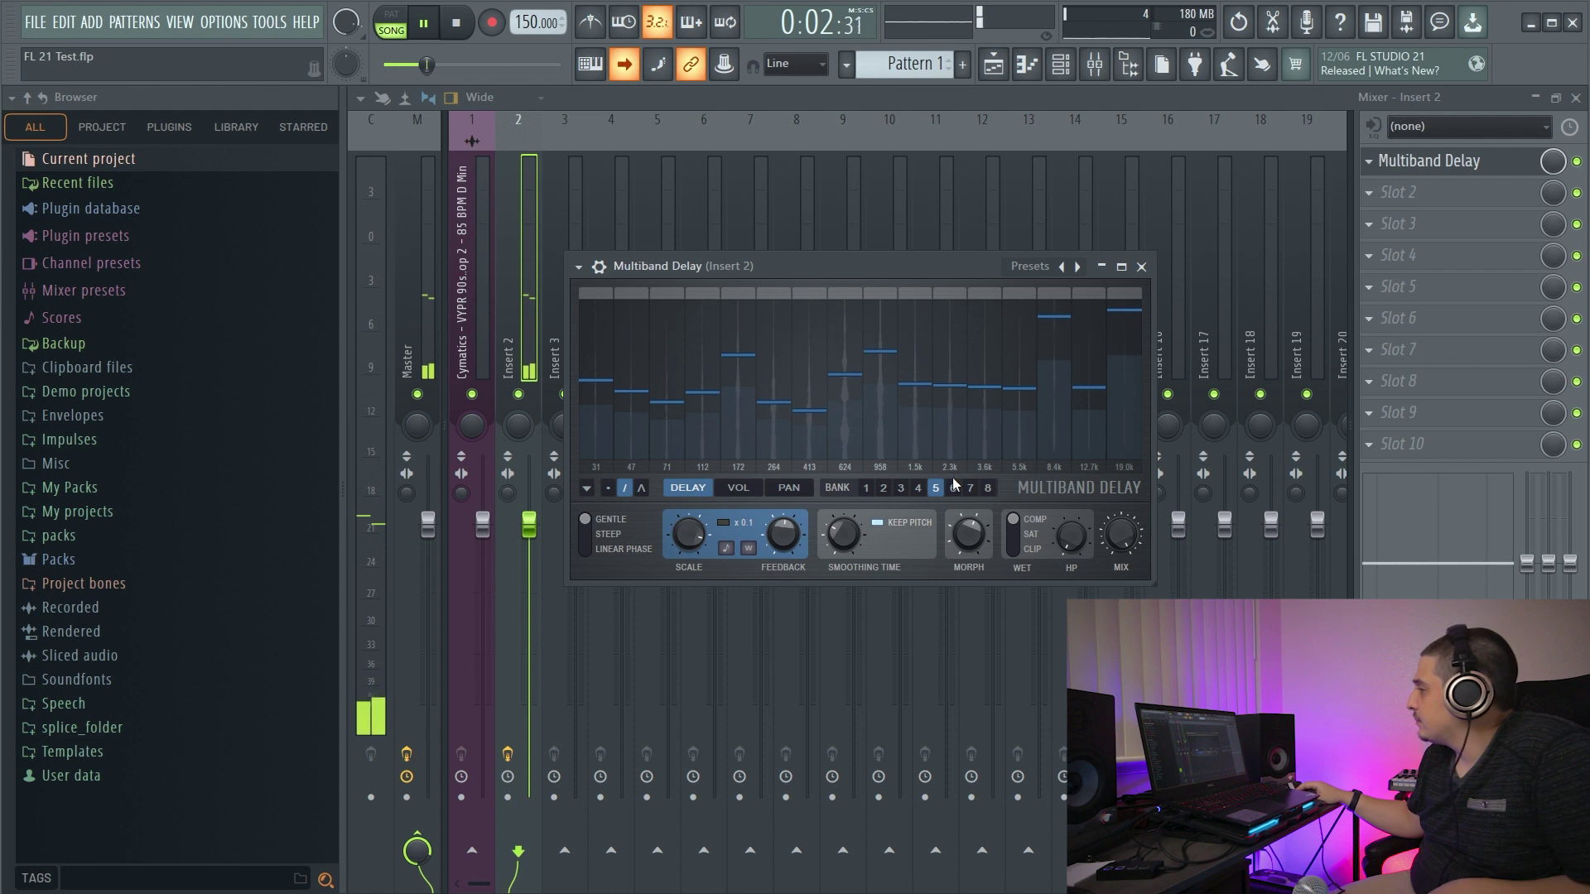
click(971, 489)
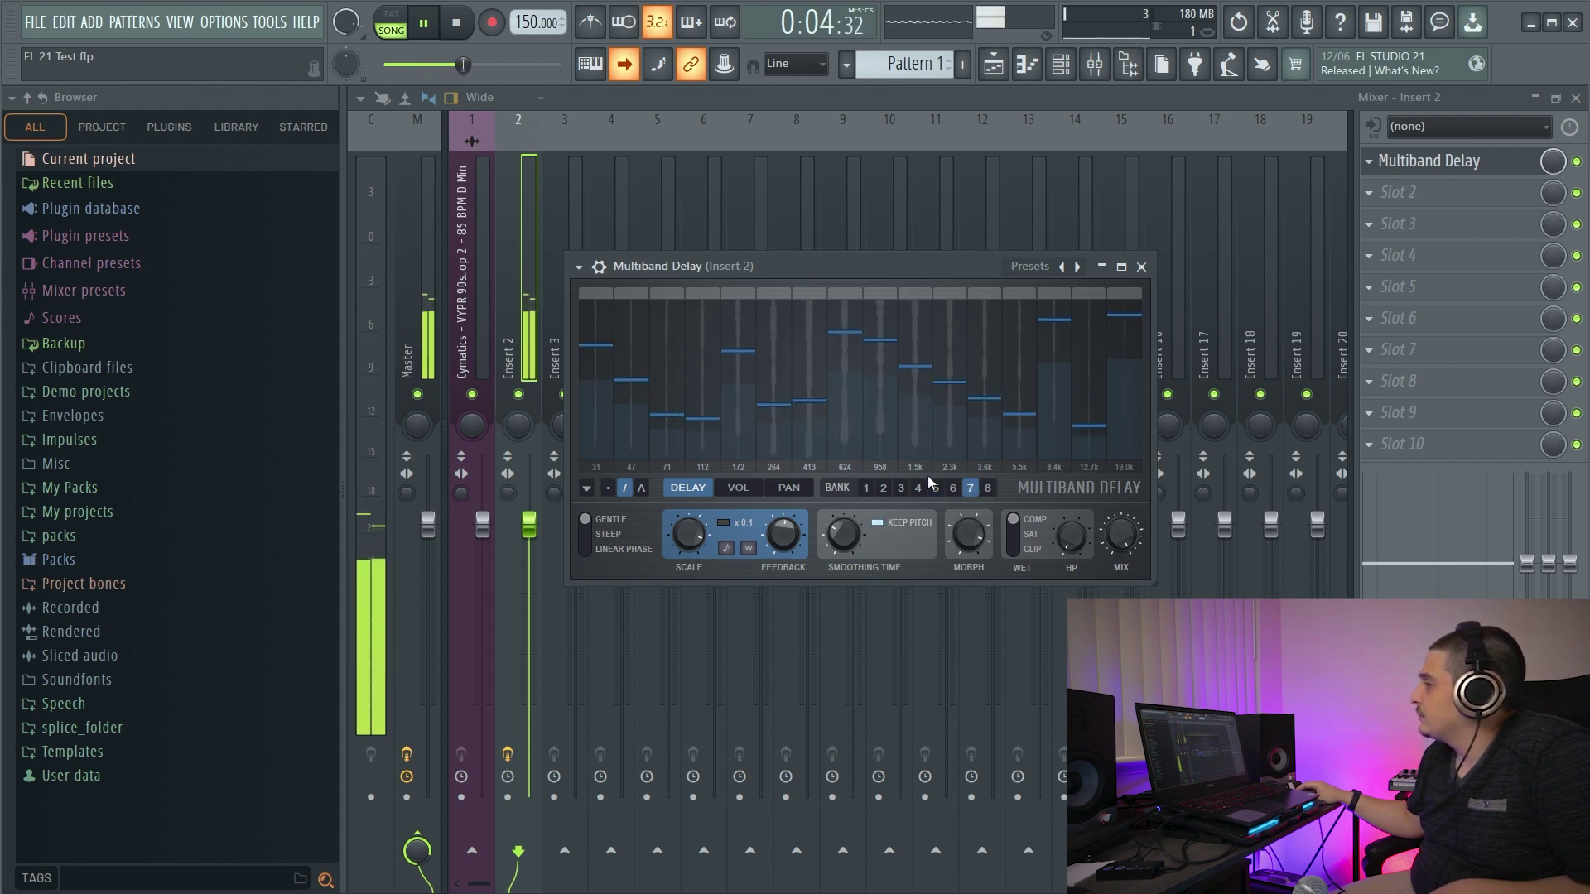
click(902, 489)
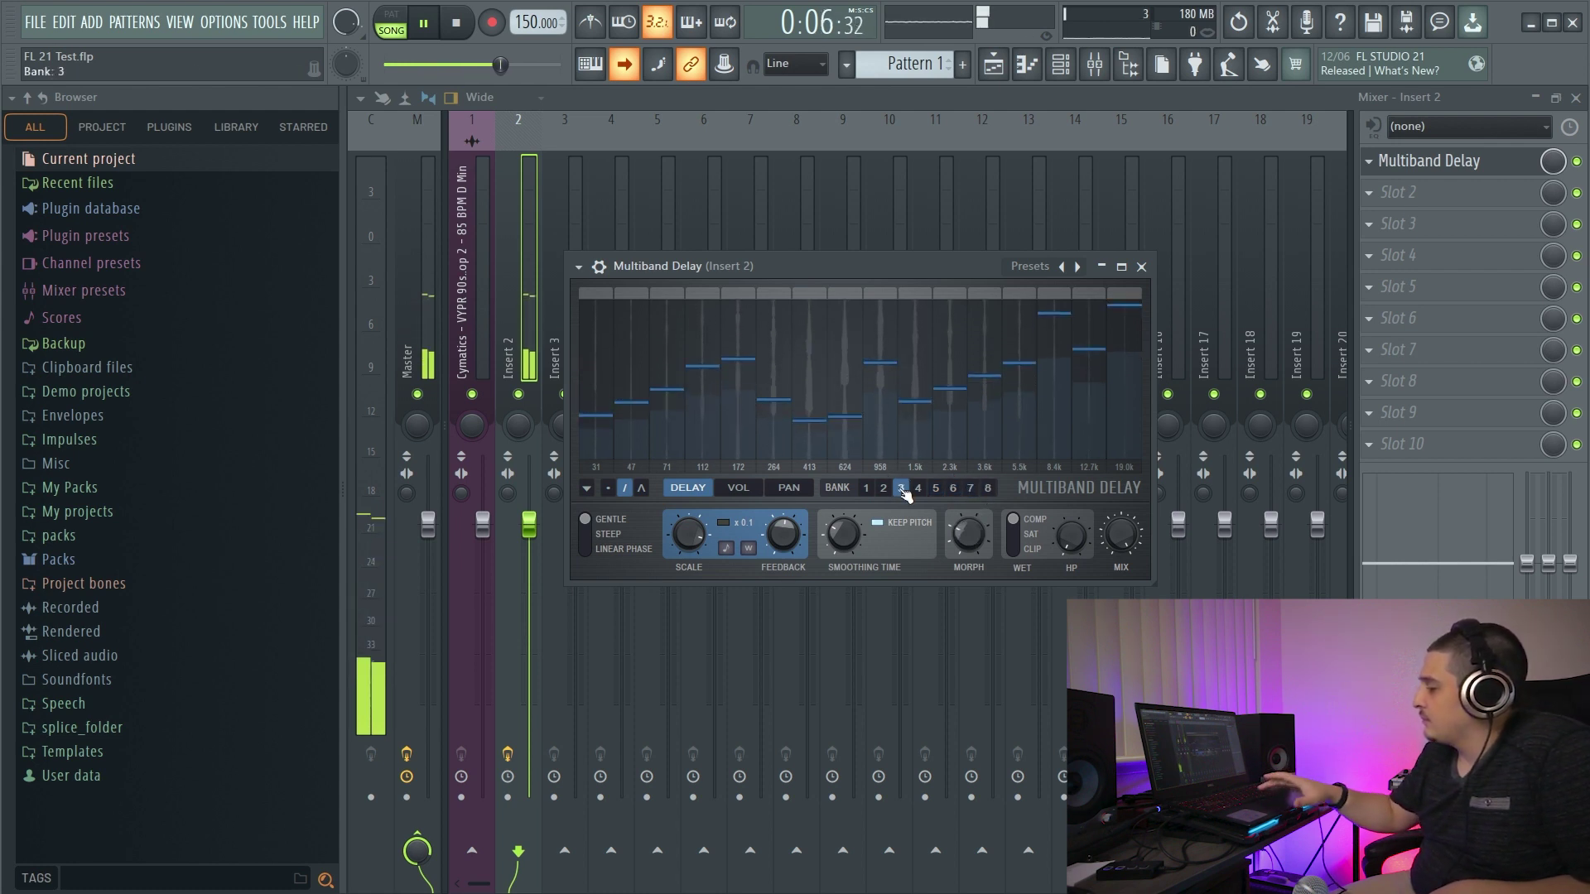
key(space)
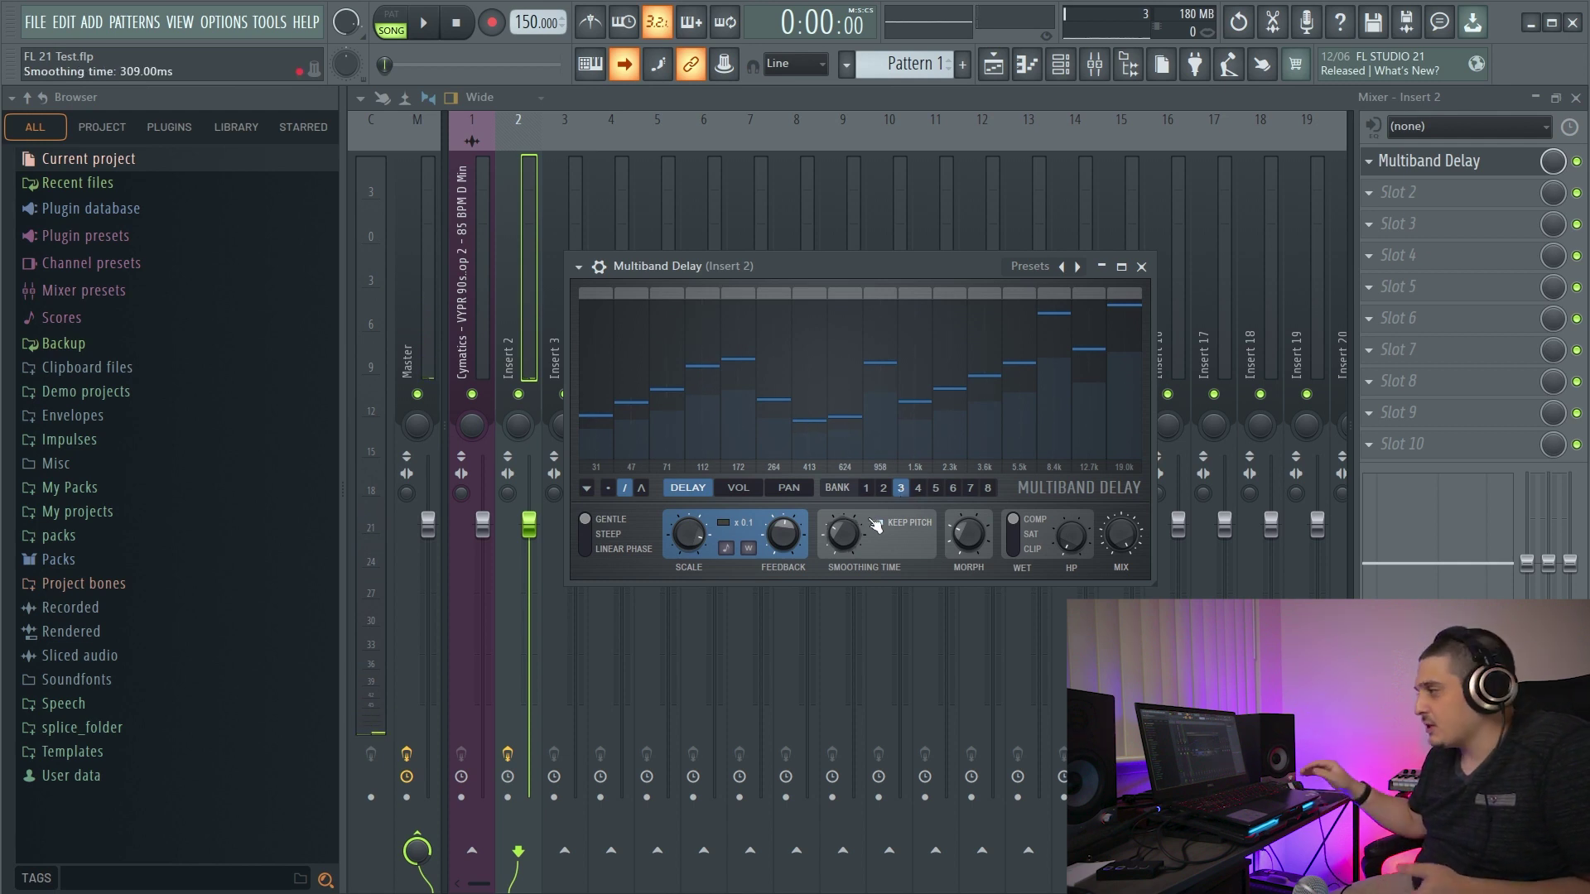
click(876, 523)
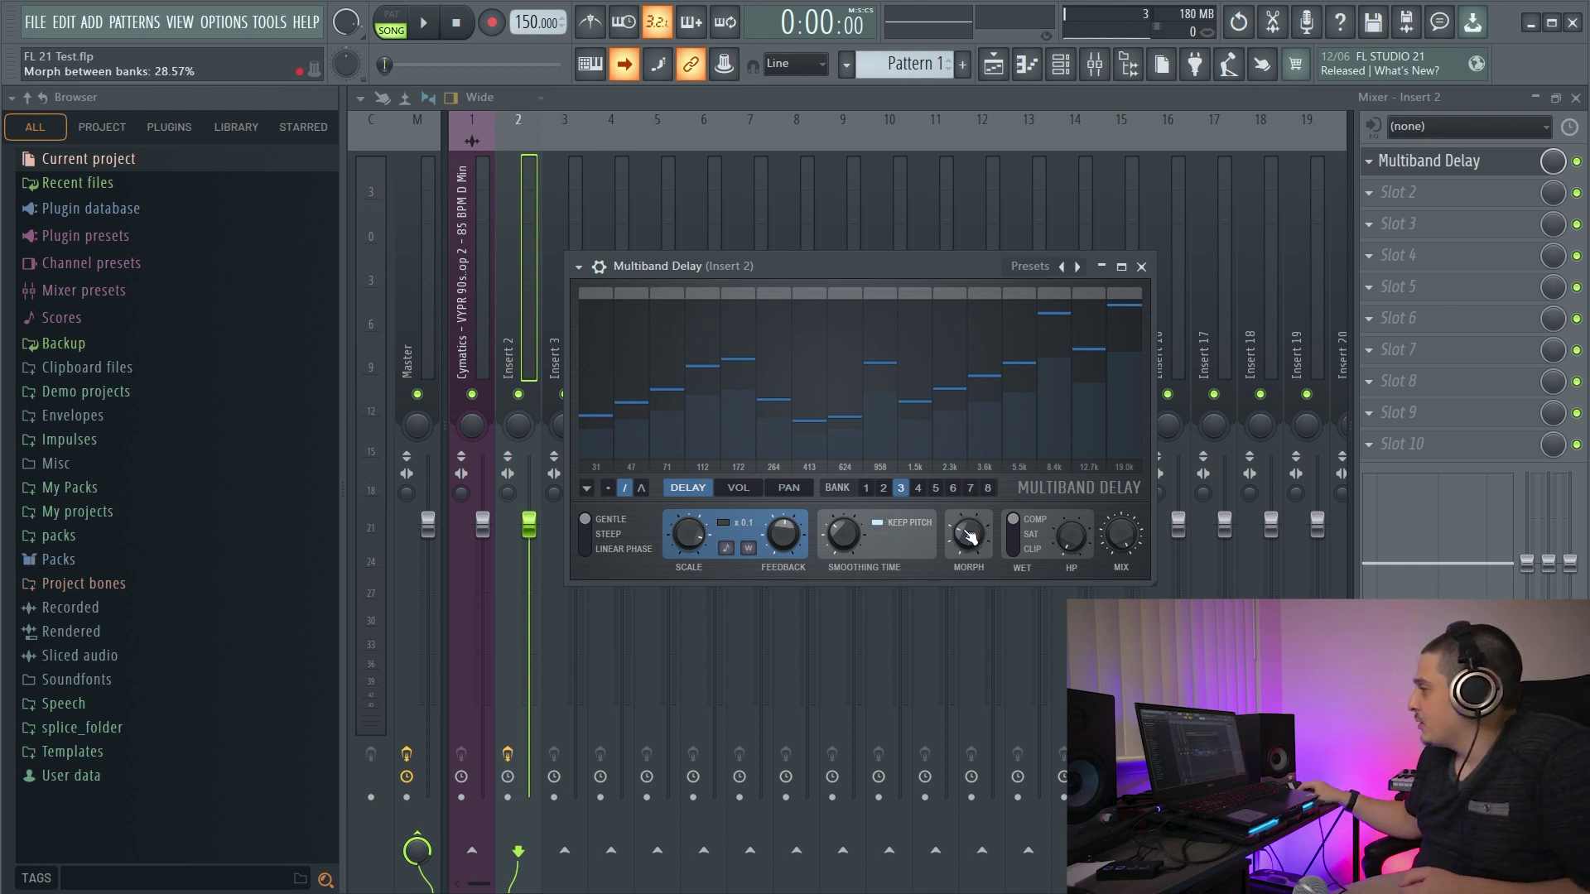
Step: From bank 1, sweep Morph to 100% toward bank 8, back to about 18%, then 0%
click(869, 489)
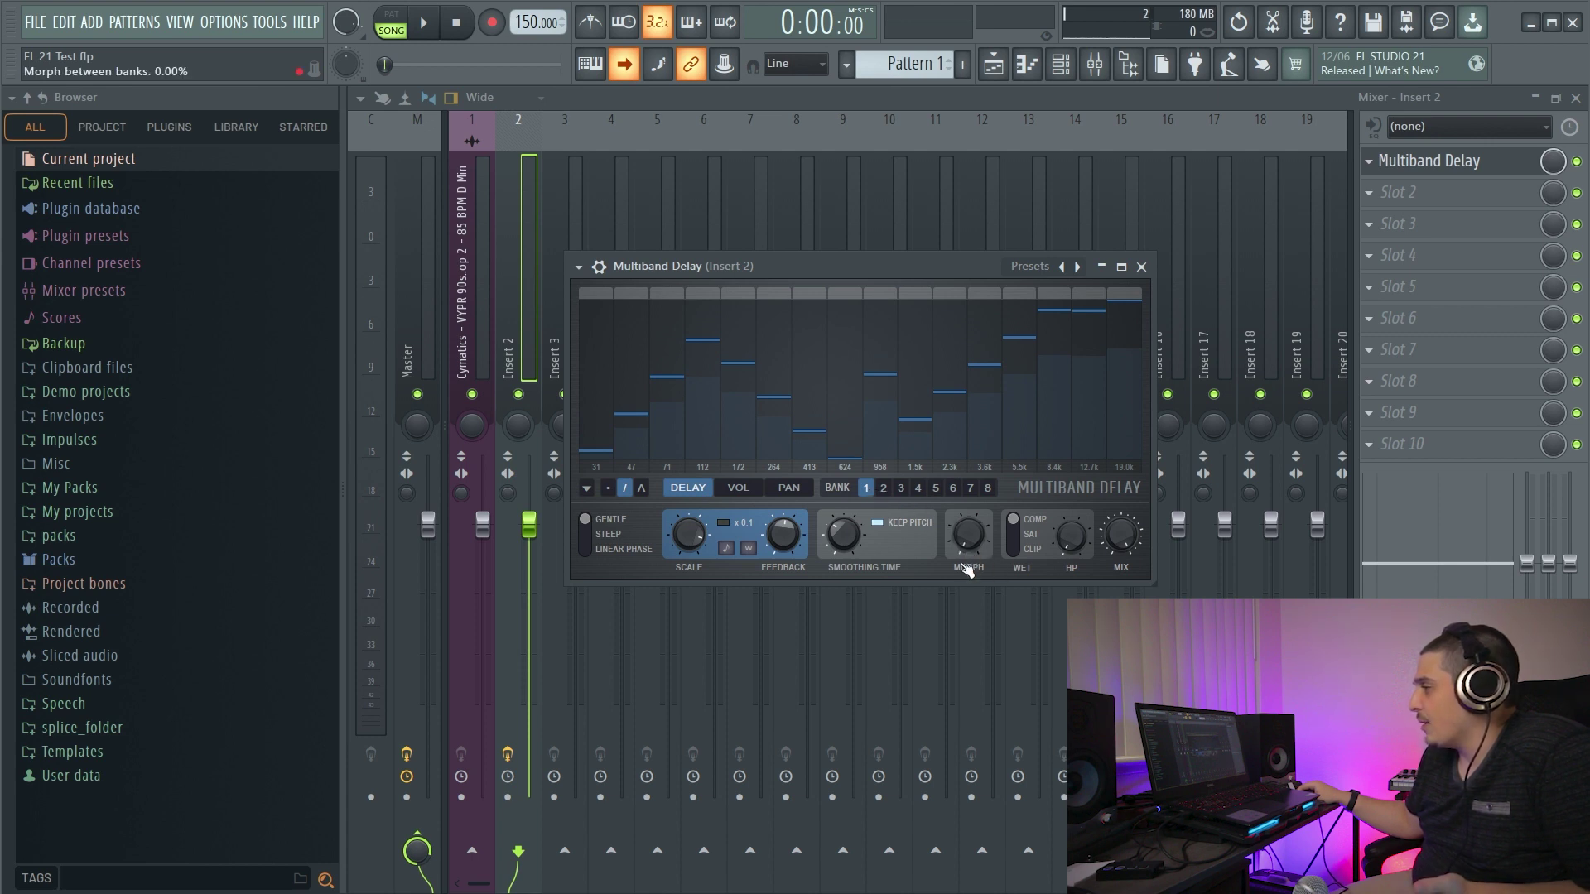
drag(977, 544, 984, 537)
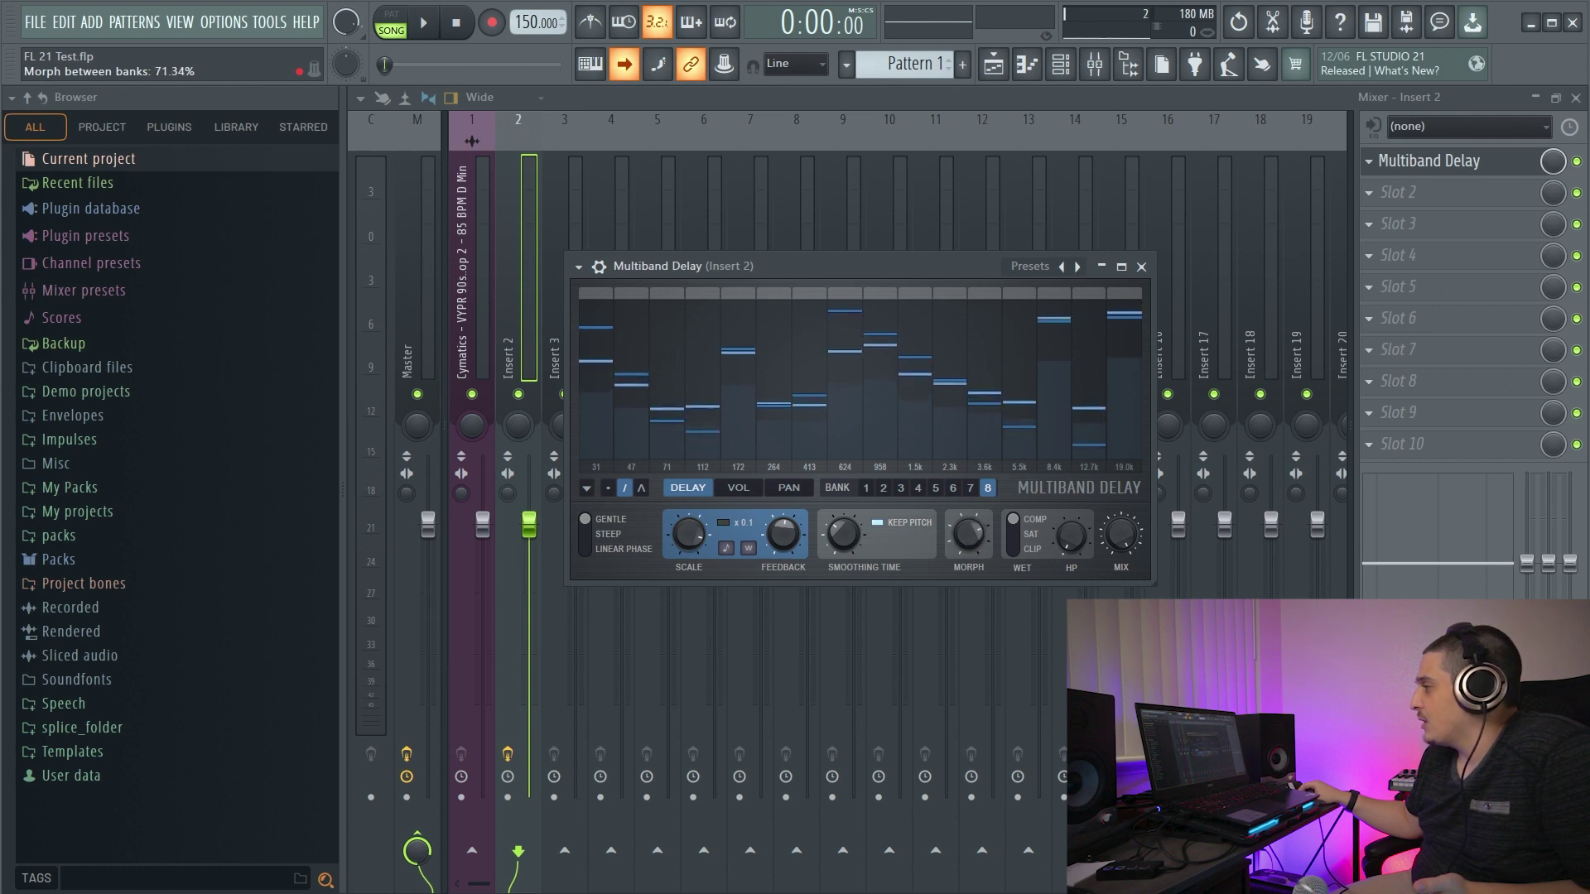
drag(976, 535, 978, 547)
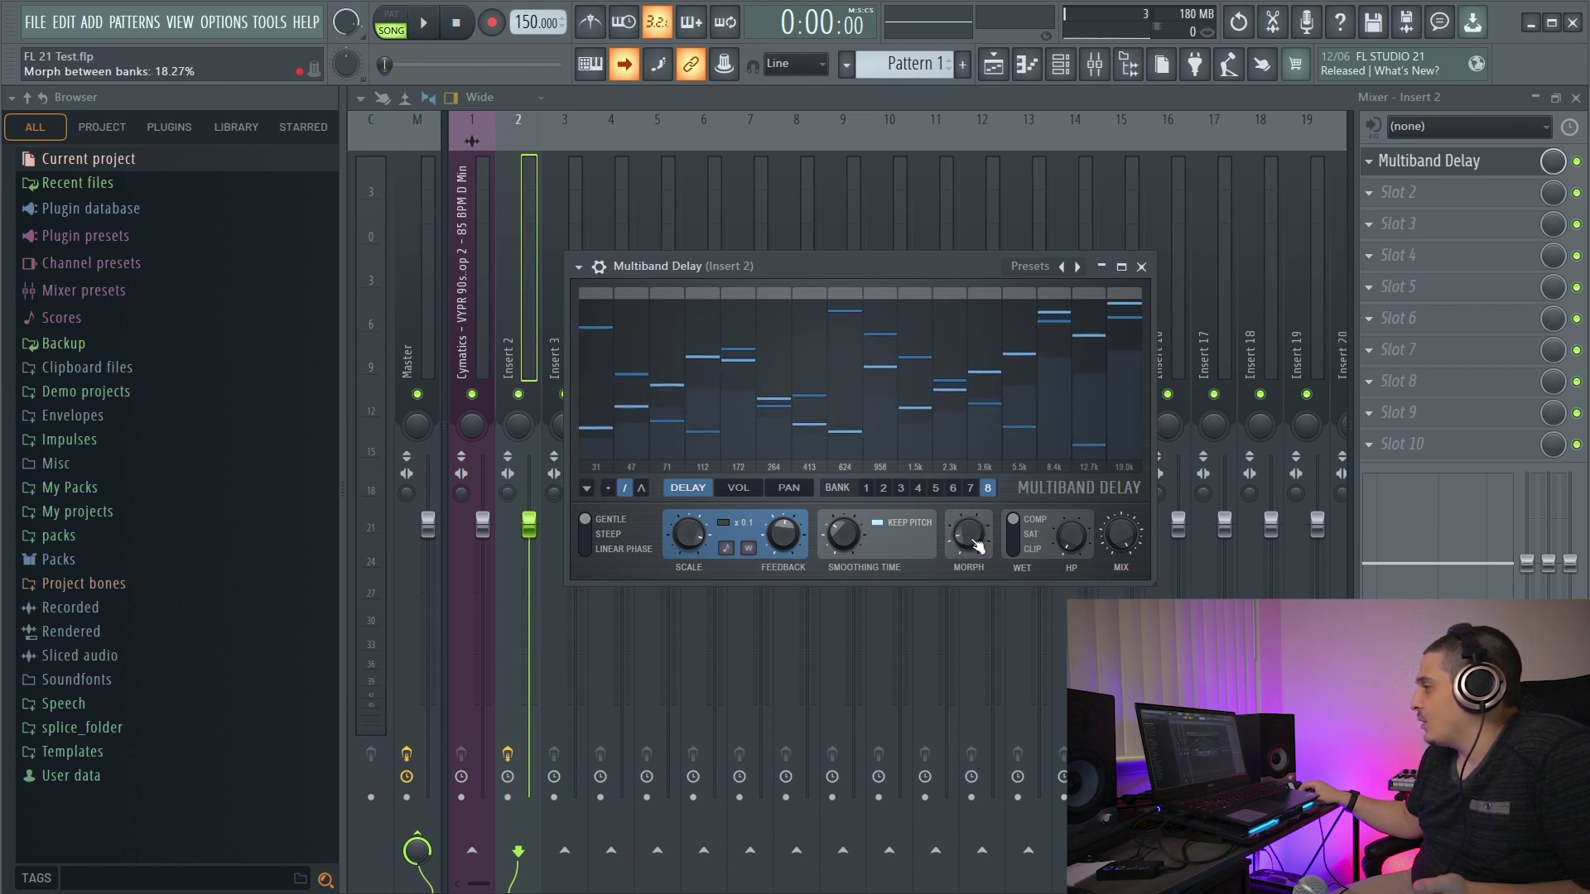
click(865, 488)
drag(974, 536, 979, 494)
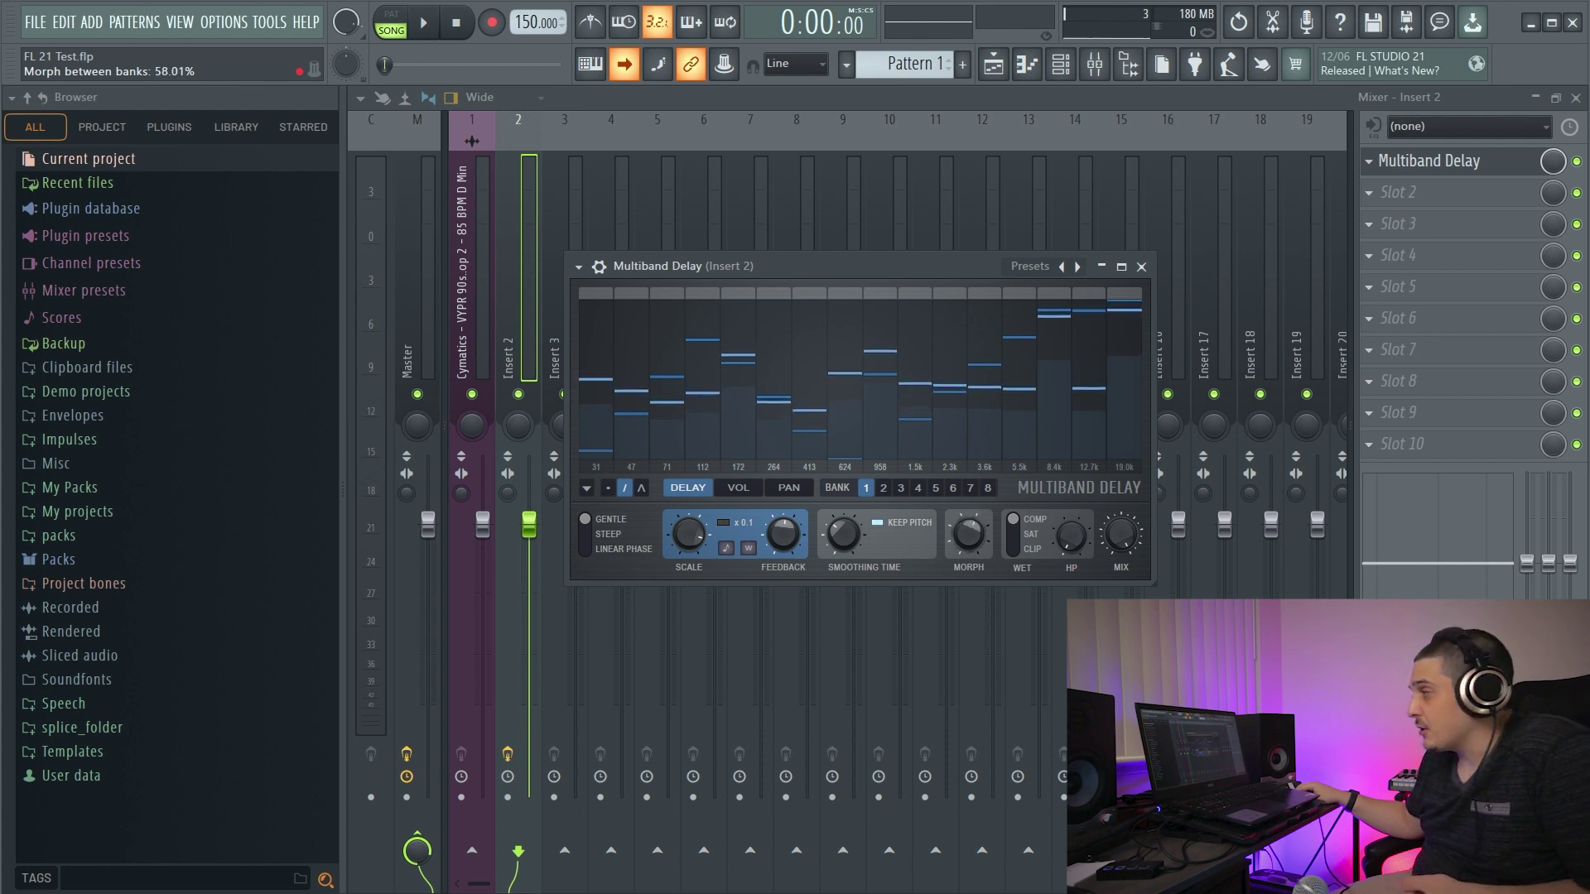
Step: Compare SAT and CLIP wet saturation, set wet high-pass to 43.29 Hz, and audition with SAT
click(1022, 540)
click(1024, 552)
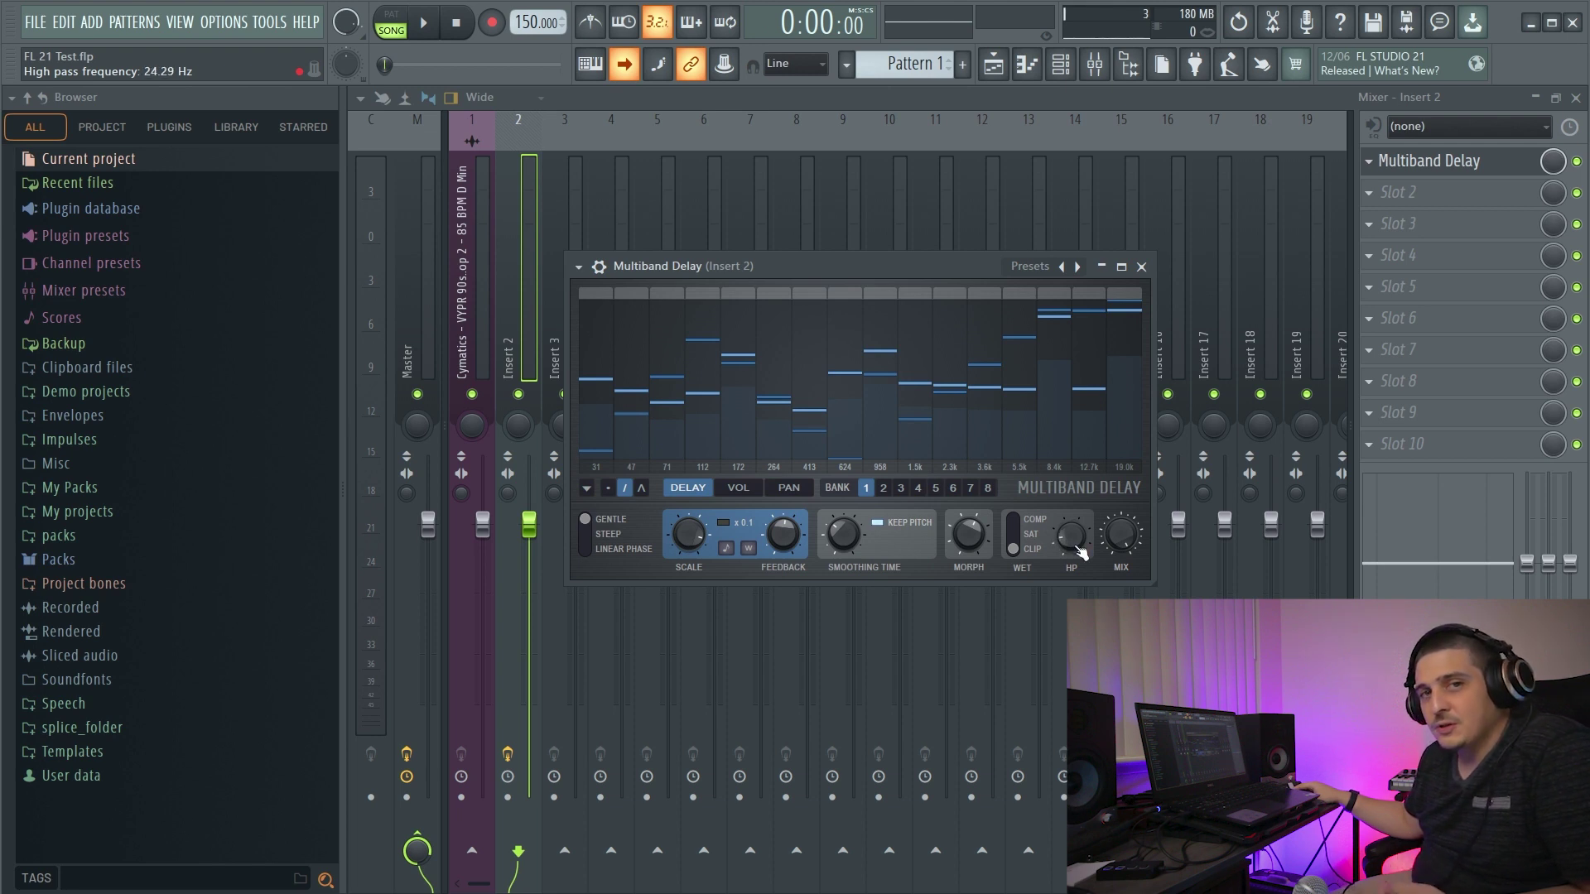
scroll(1069, 530, up, 5)
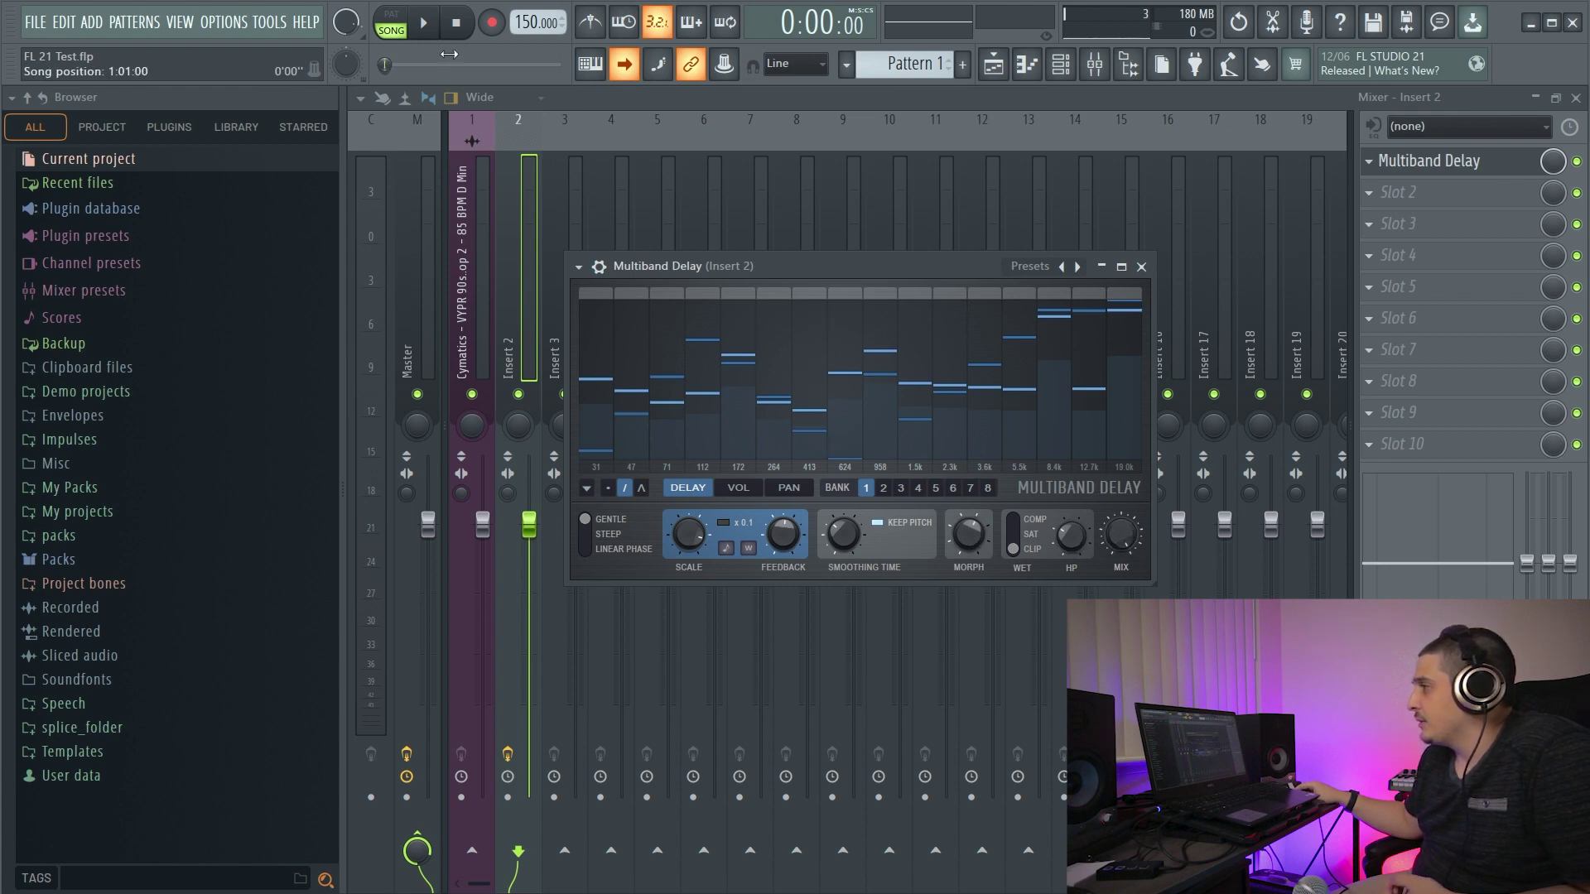
key(space)
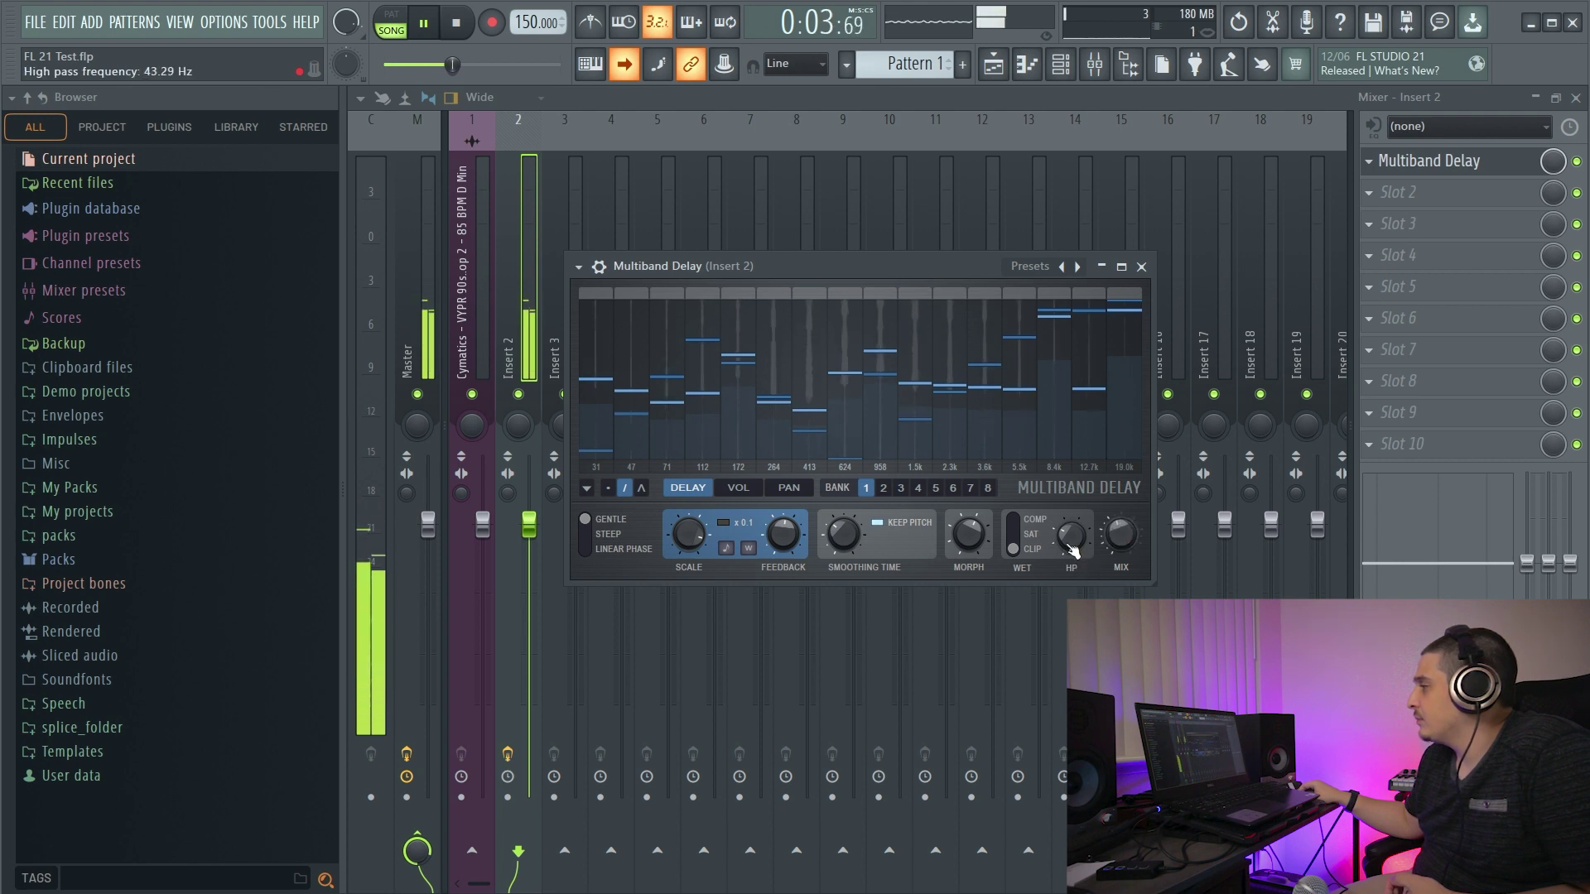
click(1015, 542)
key(space)
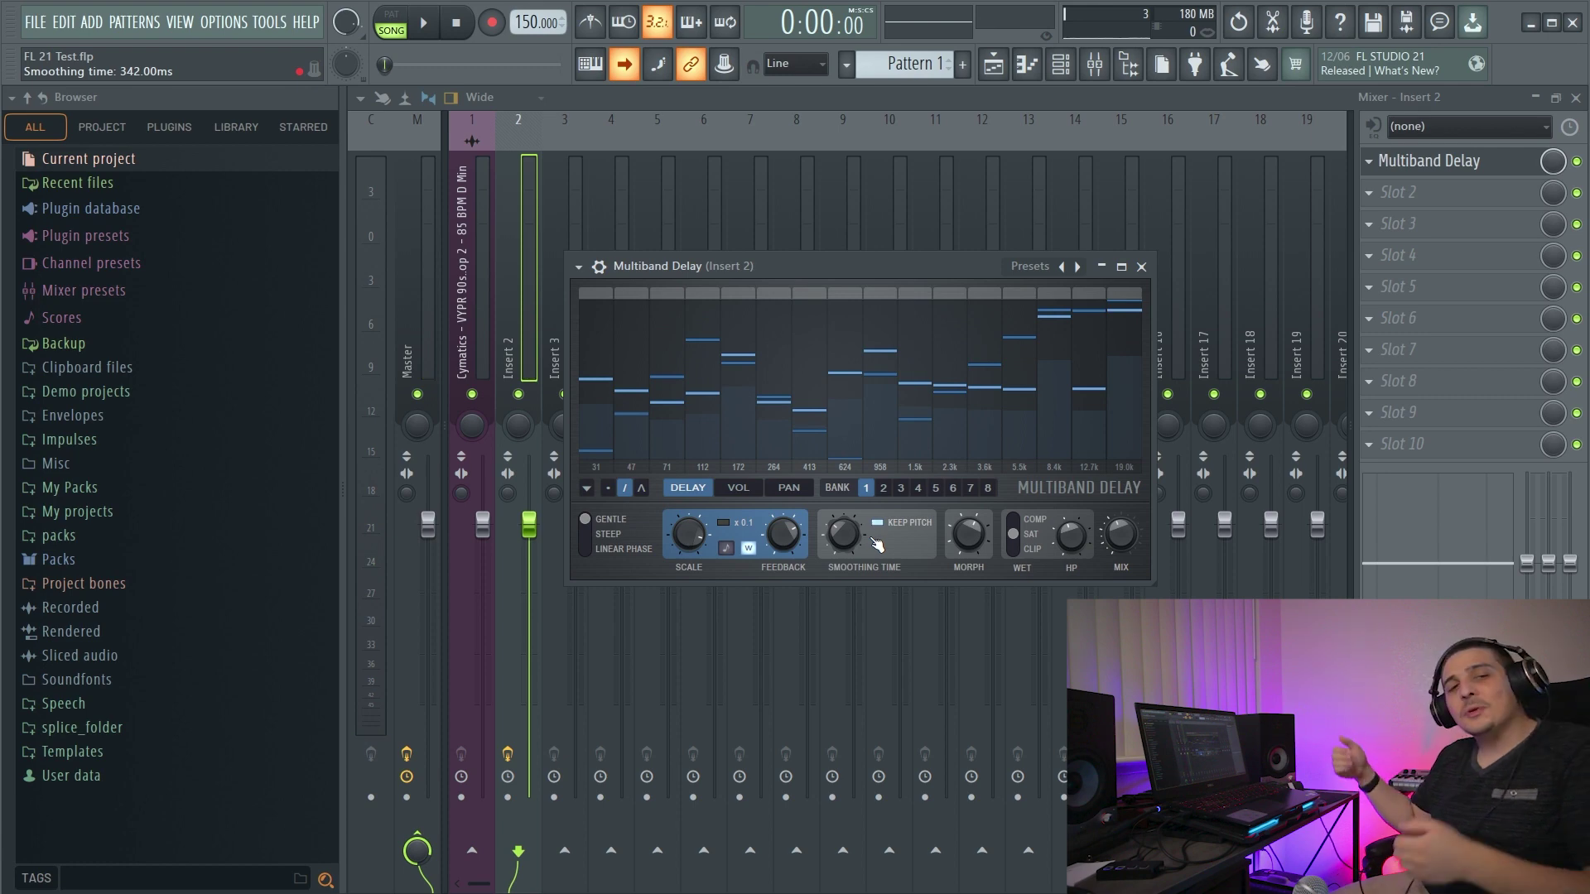